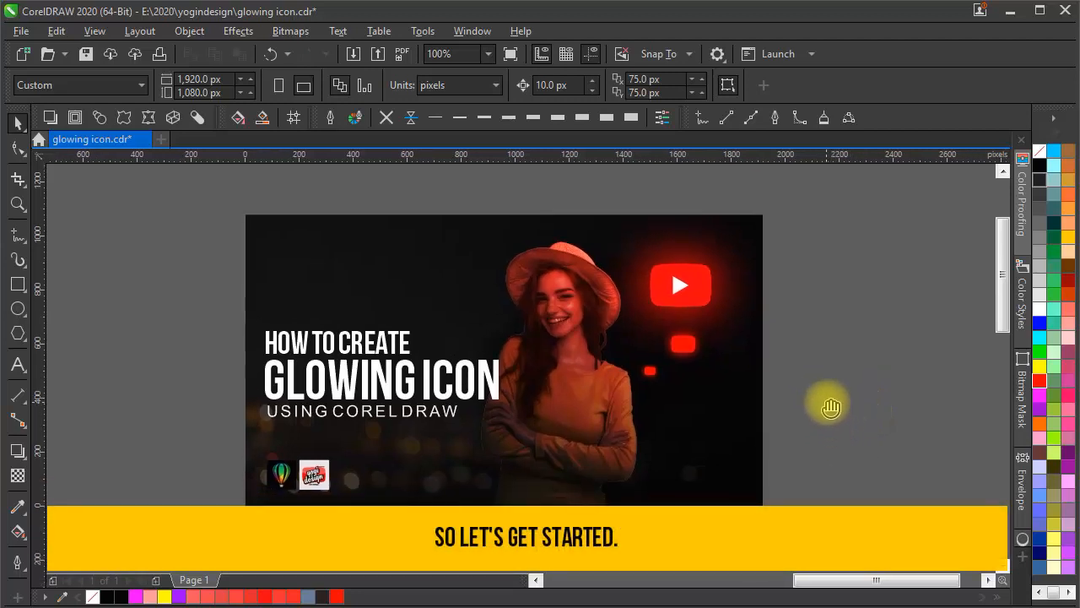
Move the finished glowing icon thumbnail off the page to its left, leaving the page blank.
{"action": "scroll", "coordinate": [848, 447], "scroll_direction": "down", "scroll_amount": 1}
{"action": "left_click_drag", "start_coordinate": [849, 448], "coordinate": [696, 399]}
{"action": "scroll", "coordinate": [707, 355], "scroll_direction": "down", "scroll_amount": 1}
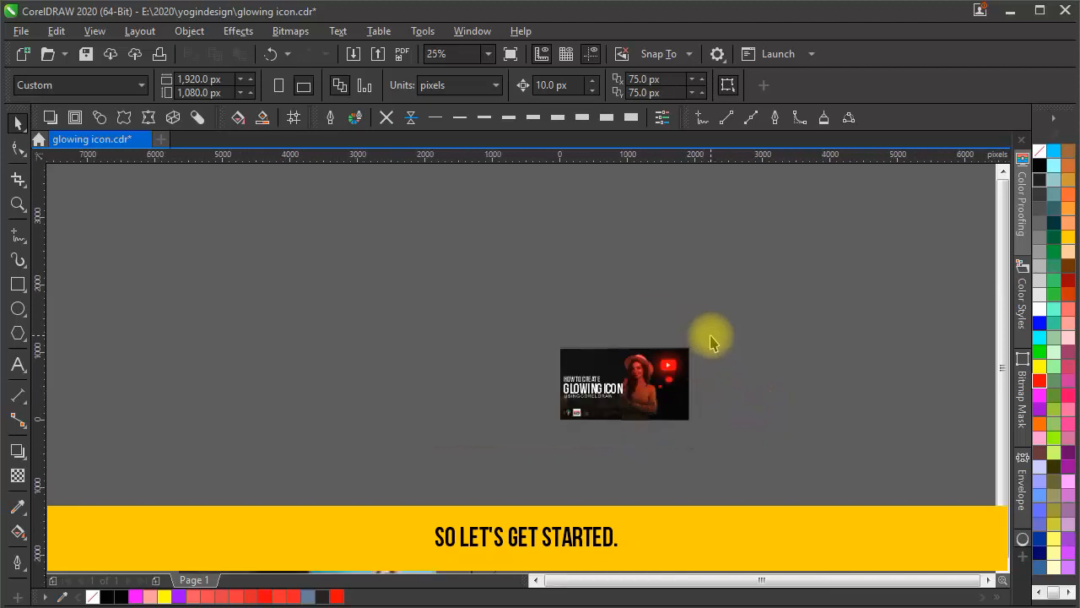
{"action": "left_click_drag", "start_coordinate": [709, 336], "coordinate": [504, 437]}
{"action": "left_click_drag", "start_coordinate": [625, 389], "coordinate": [423, 410]}
{"action": "left_click_drag", "start_coordinate": [580, 438], "coordinate": [490, 409]}
{"action": "left_click_drag", "start_coordinate": [451, 473], "coordinate": [404, 334]}
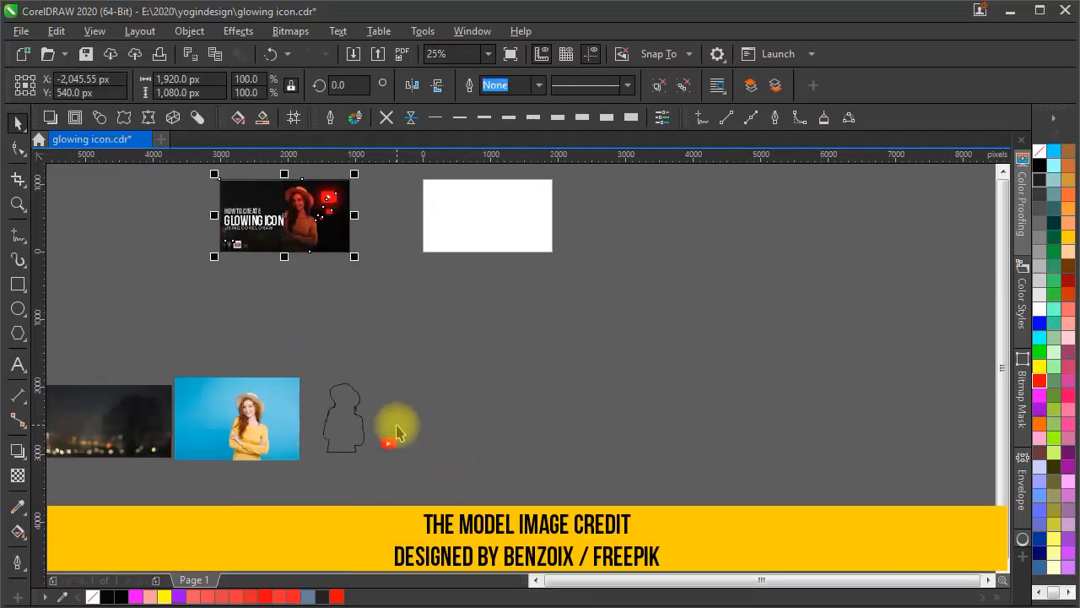
Move the city background, model photo, model outline and YouTube icon together to just below the blank page.
{"action": "left_click", "coordinate": [398, 434]}
{"action": "left_click_drag", "start_coordinate": [405, 431], "coordinate": [425, 440]}
{"action": "left_click_drag", "start_coordinate": [470, 359], "coordinate": [49, 498]}
{"action": "left_click_drag", "start_coordinate": [405, 438], "coordinate": [574, 361]}
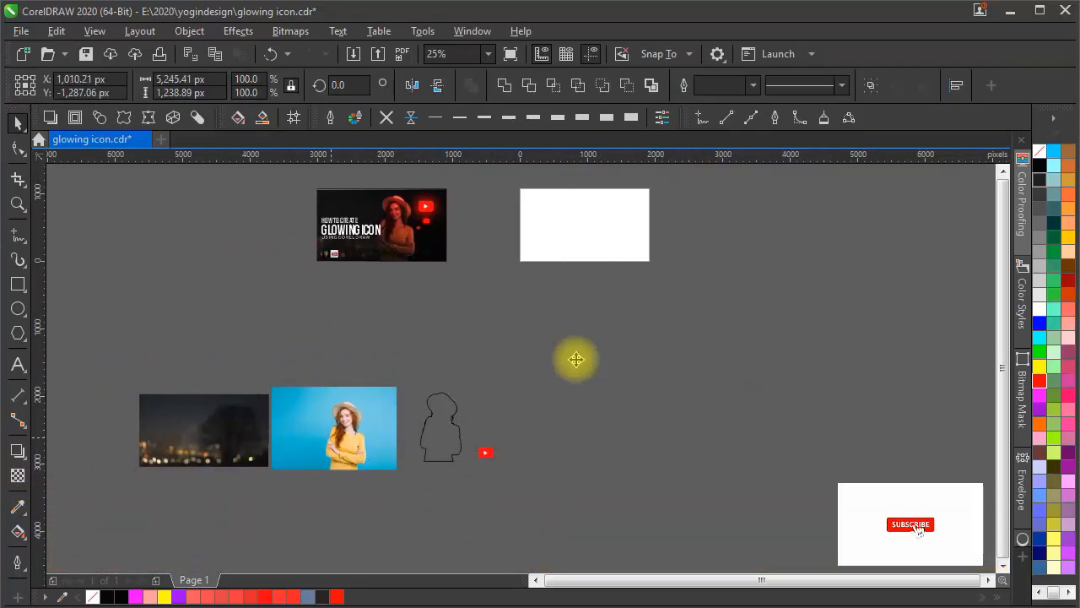
{"action": "left_click_drag", "start_coordinate": [726, 309], "coordinate": [545, 402]}
Place the YouTube icon in the upper right area of the page, at about X 1,498 px and Y 762 px.
{"action": "left_click", "coordinate": [589, 465]}
{"action": "scroll", "coordinate": [406, 422], "scroll_direction": "up", "scroll_amount": 1}
{"action": "left_click_drag", "start_coordinate": [751, 504], "coordinate": [437, 220]}
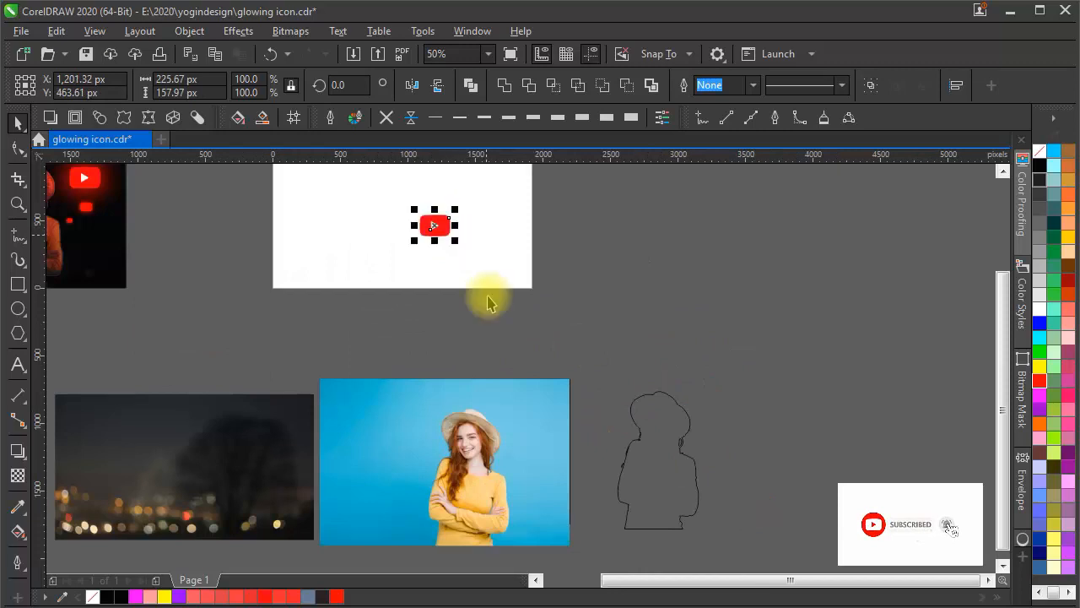
{"action": "left_click_drag", "start_coordinate": [490, 305], "coordinate": [471, 464]}
{"action": "scroll", "coordinate": [408, 384], "scroll_direction": "up", "scroll_amount": 1}
{"action": "left_click_drag", "start_coordinate": [420, 386], "coordinate": [503, 306]}
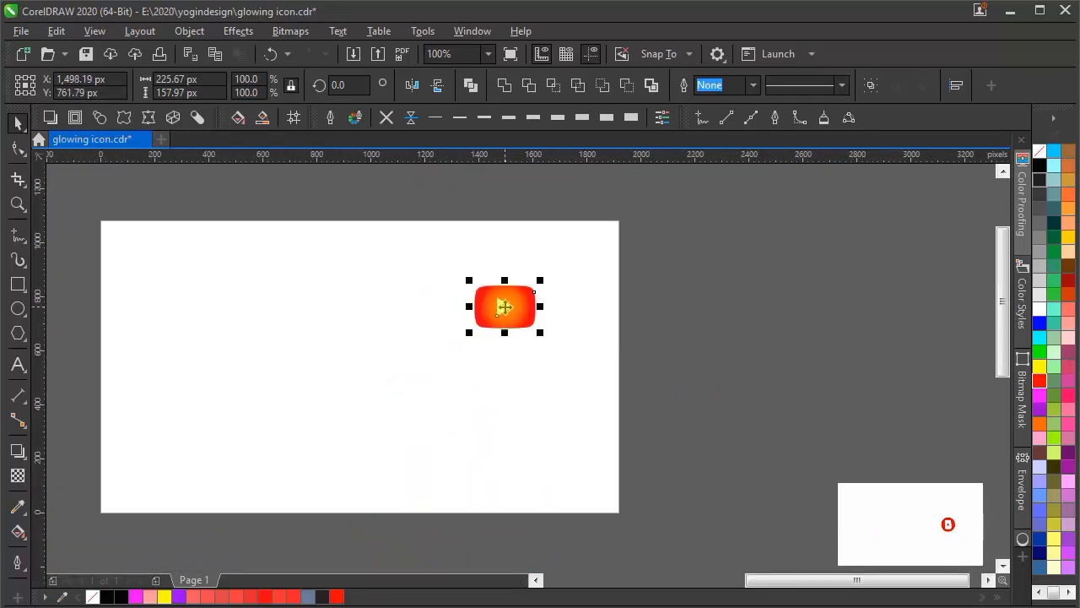
Duplicate the icon's red rounded shape straight below the icon, at about Y 552 px.
{"action": "left_click", "coordinate": [719, 374]}
{"action": "left_click", "coordinate": [501, 306]}
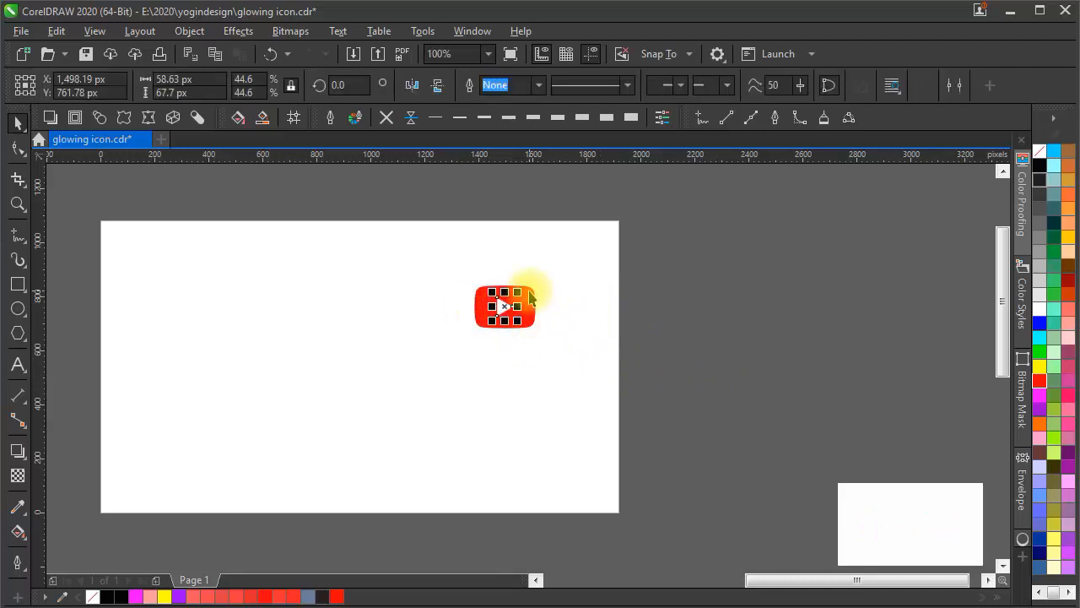
{"action": "left_click_drag", "start_coordinate": [533, 305], "coordinate": [535, 362]}
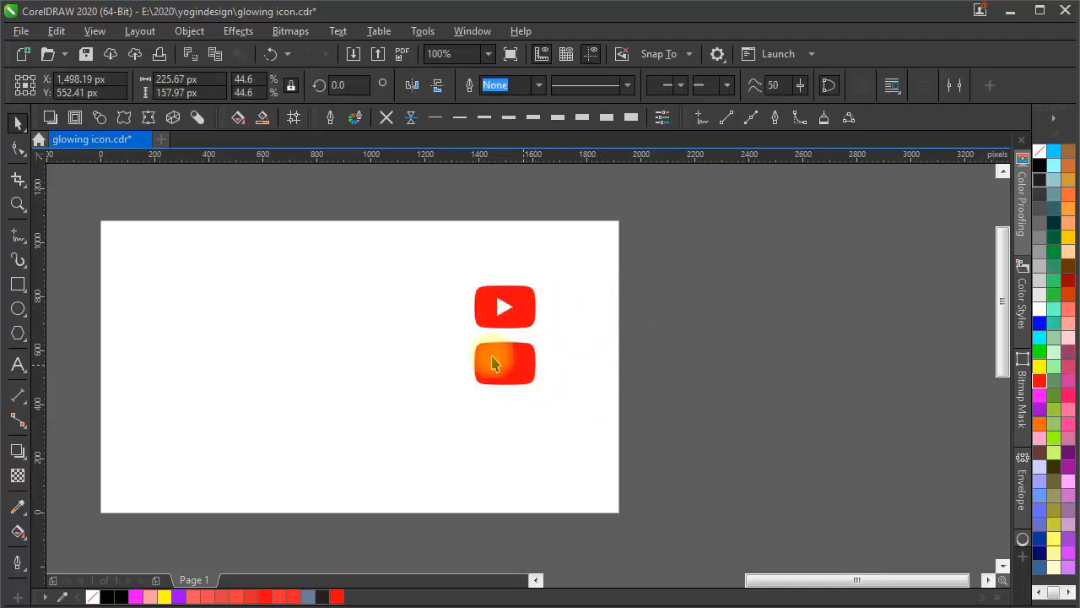
Apply a Gaussian Blur with a 45-pixel radius to the duplicated red shape.
{"action": "scroll", "coordinate": [511, 374], "scroll_direction": "up", "scroll_amount": 1}
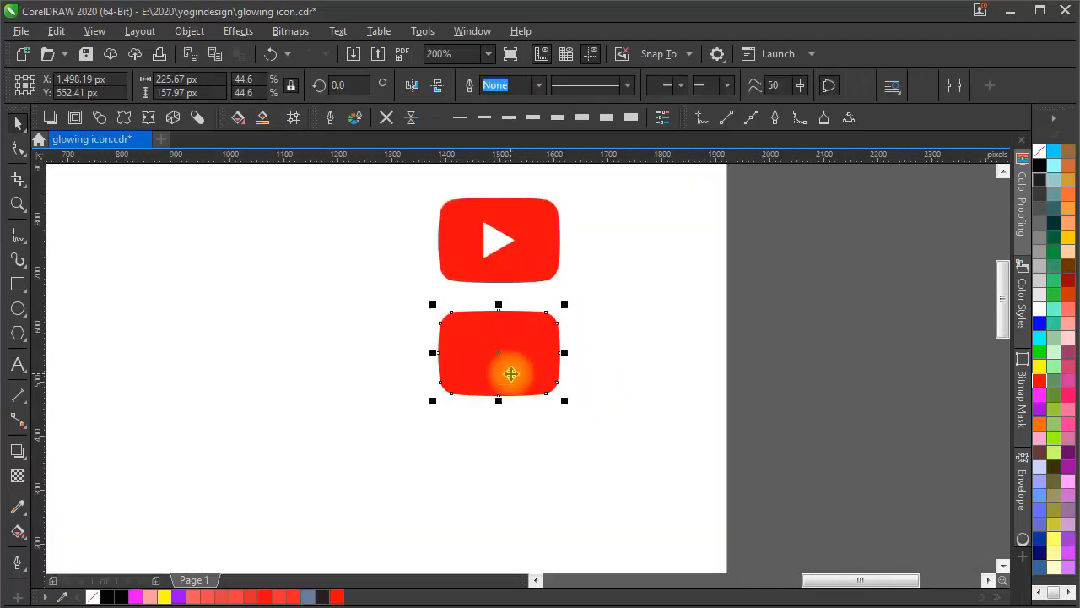
{"action": "left_click", "coordinate": [239, 31]}
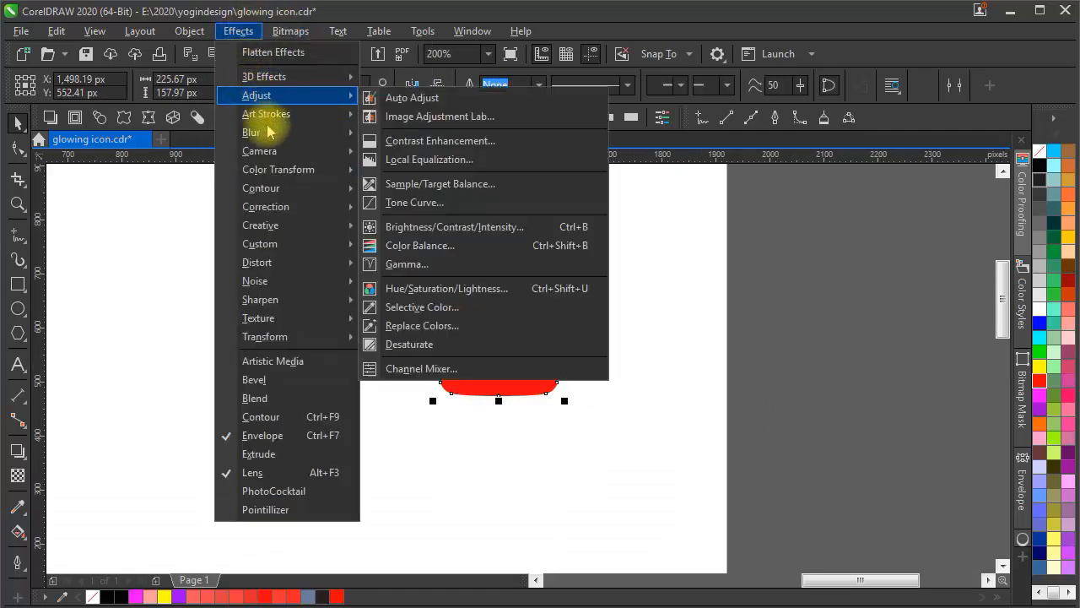
{"action": "mouse_move", "coordinate": [269, 135]}
{"action": "left_click", "coordinate": [440, 174]}
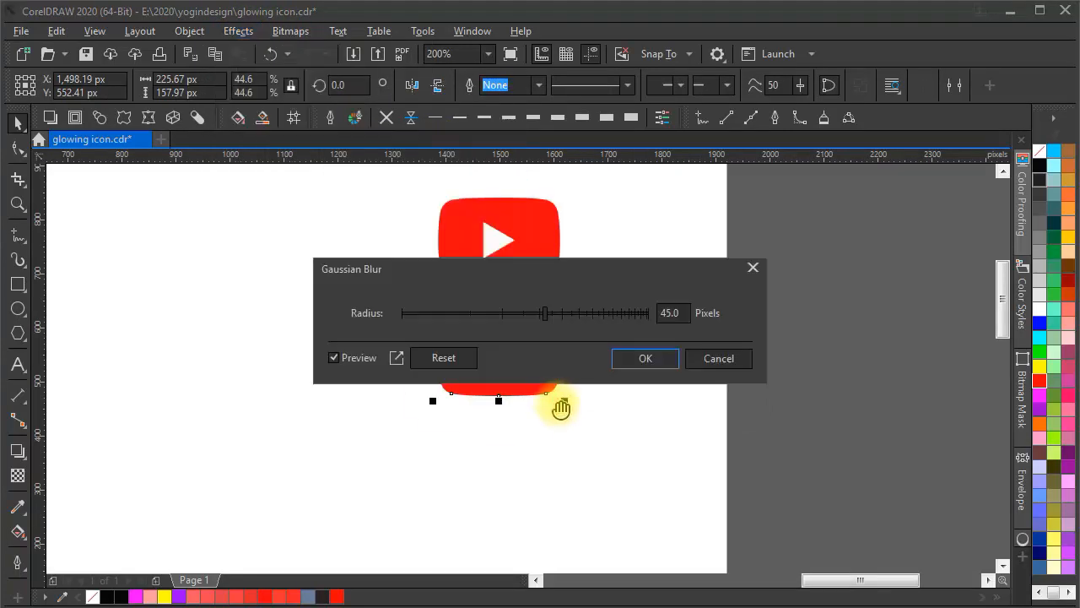
{"action": "left_click_drag", "start_coordinate": [584, 276], "coordinate": [743, 467]}
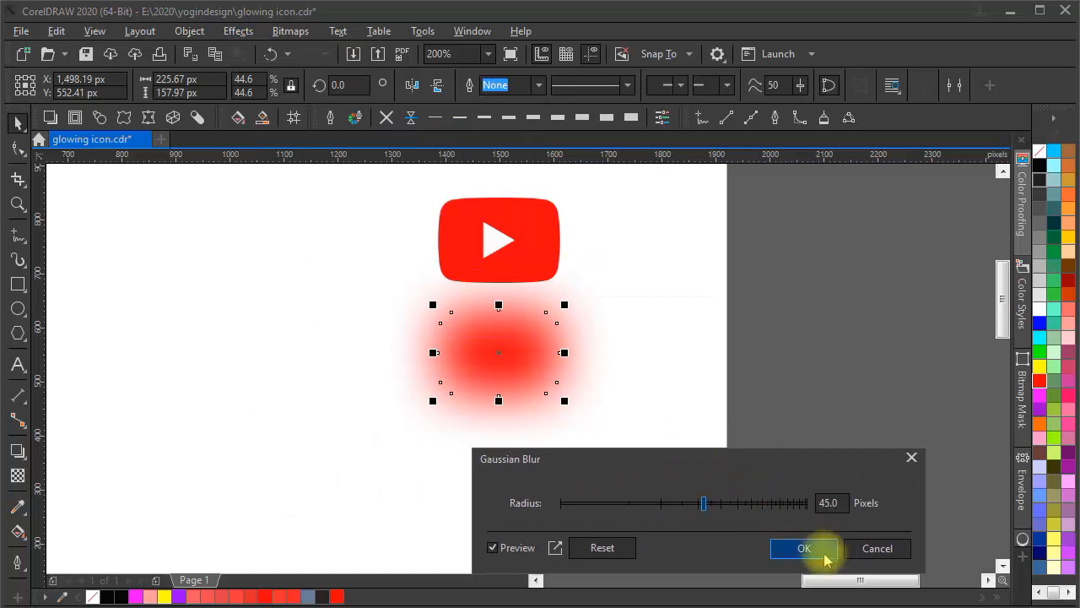
{"action": "left_click", "coordinate": [806, 553]}
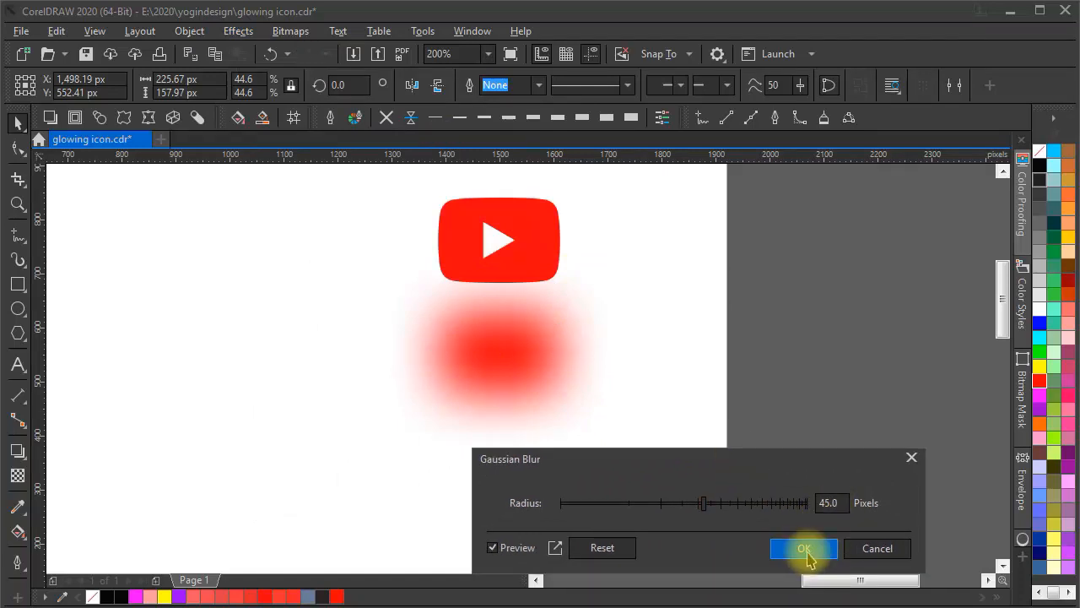
Move the blurred shape slightly lower and convert it to a 96 dpi, 24-bit RGB bitmap with anti-aliasing and transparent background.
{"action": "left_click_drag", "start_coordinate": [518, 335], "coordinate": [518, 386]}
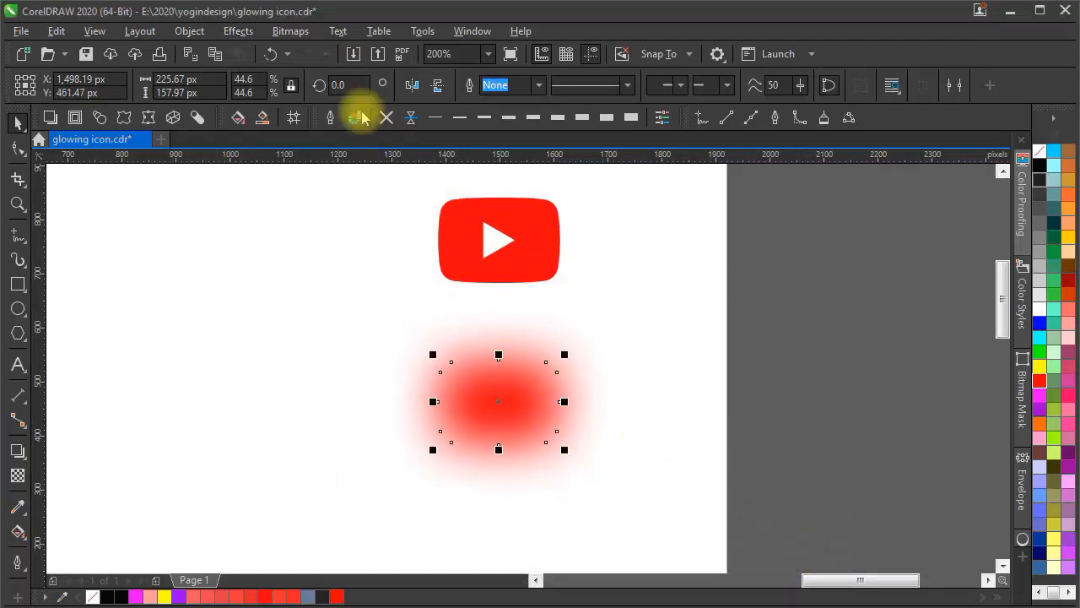
{"action": "left_click", "coordinate": [296, 32]}
{"action": "left_click", "coordinate": [304, 53]}
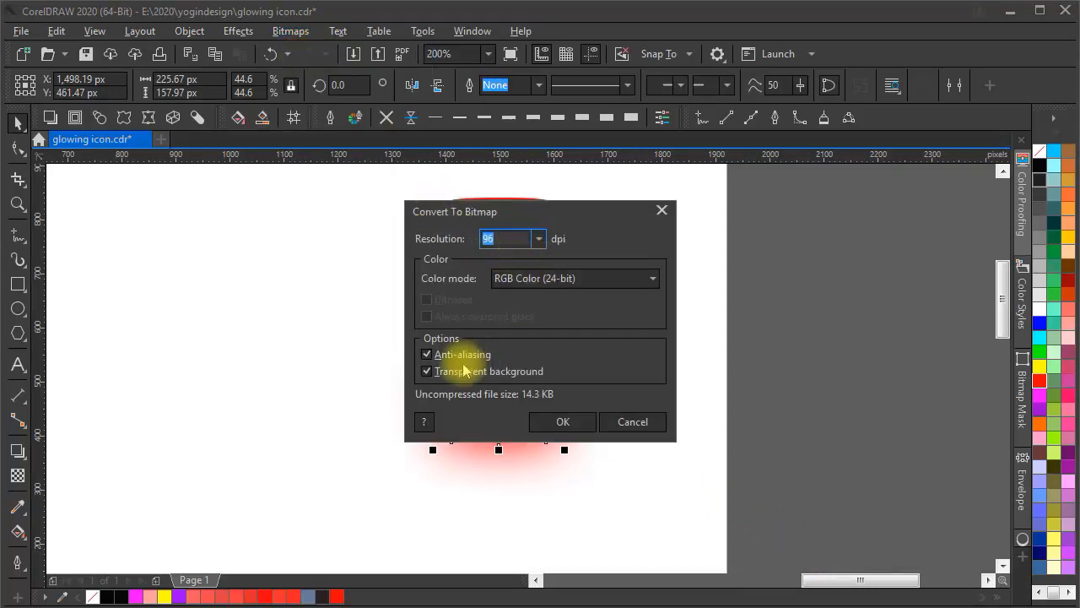
{"action": "left_click", "coordinate": [564, 422]}
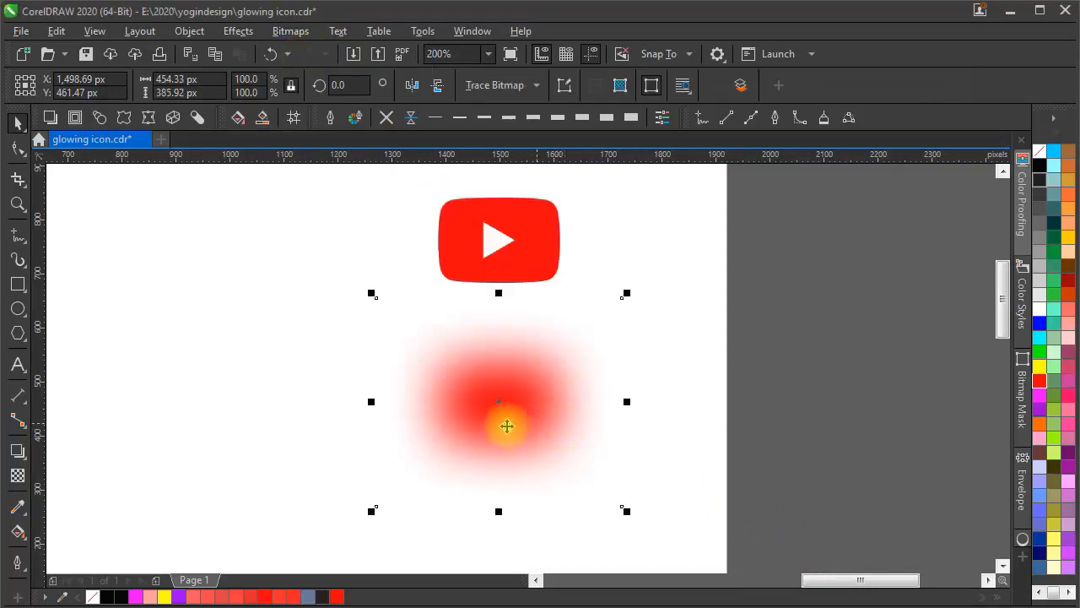
Enlarge the red glow bitmap from its center to about 127% and set its transparency merge mode to Add.
{"action": "scroll", "coordinate": [524, 408], "scroll_direction": "down", "scroll_amount": 1}
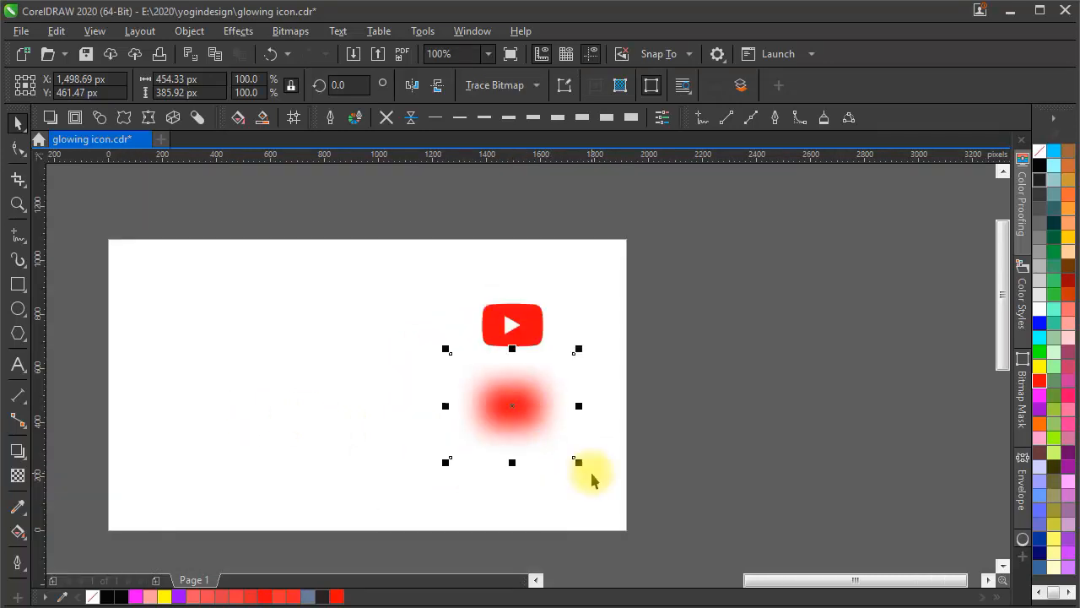
{"action": "left_click_drag", "start_coordinate": [579, 463], "coordinate": [594, 476]}
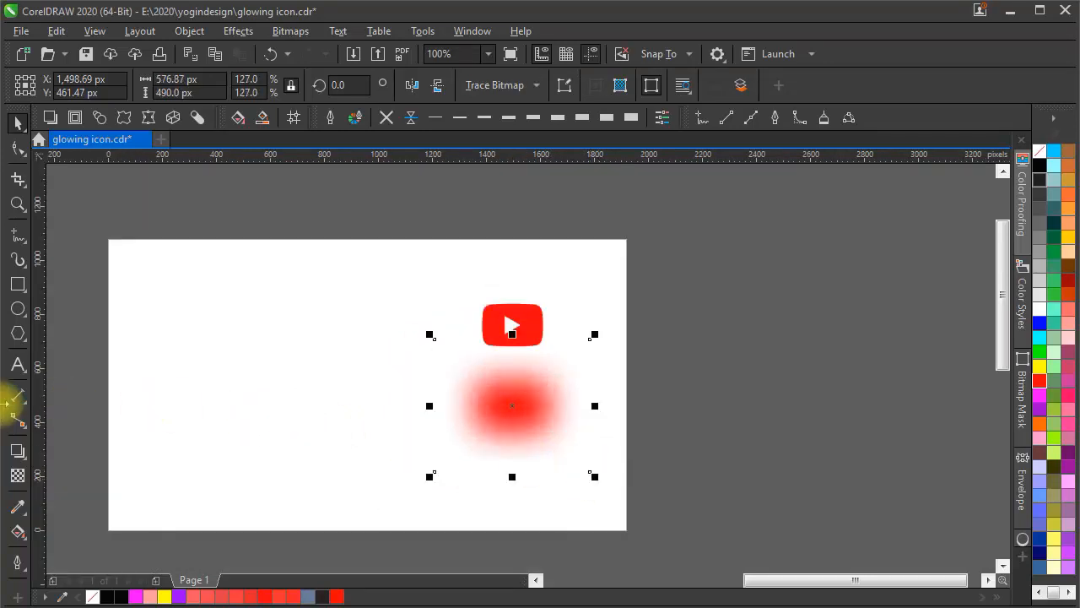
{"action": "left_click", "coordinate": [18, 476]}
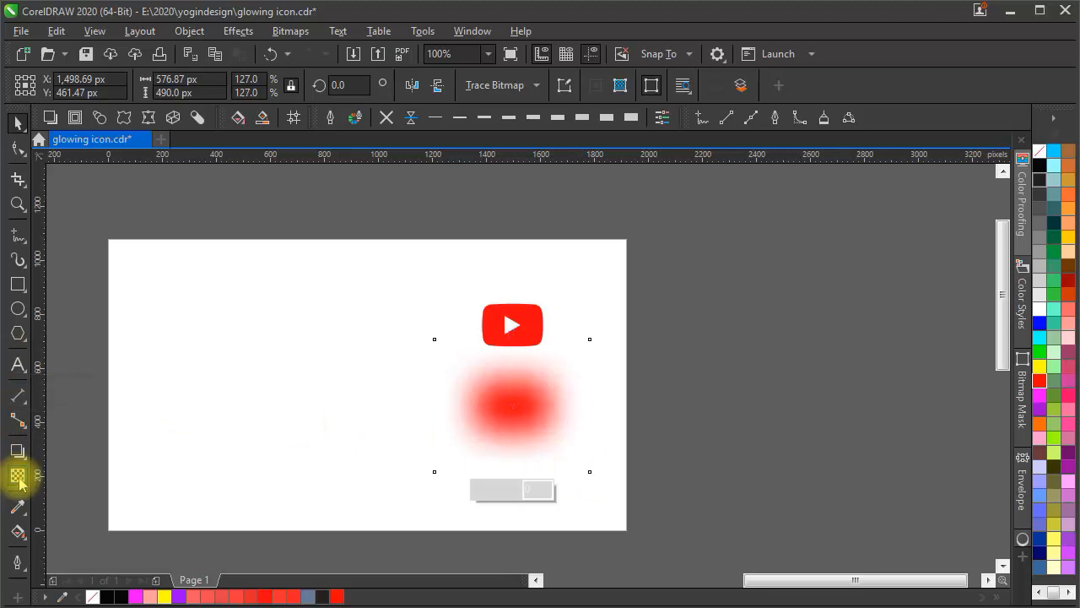
{"action": "left_click", "coordinate": [230, 85]}
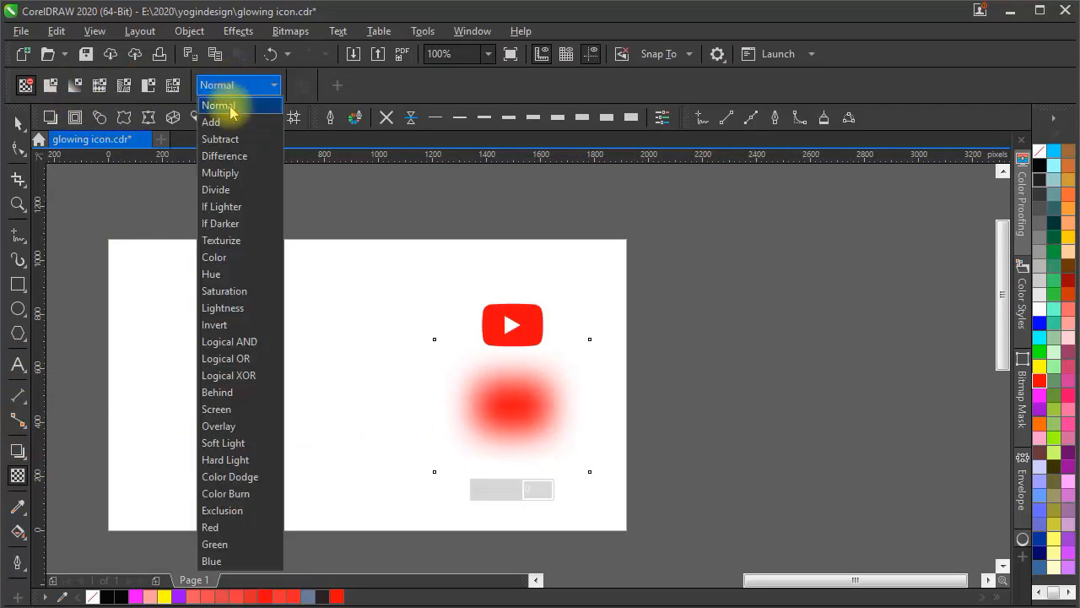
{"action": "left_click", "coordinate": [231, 124]}
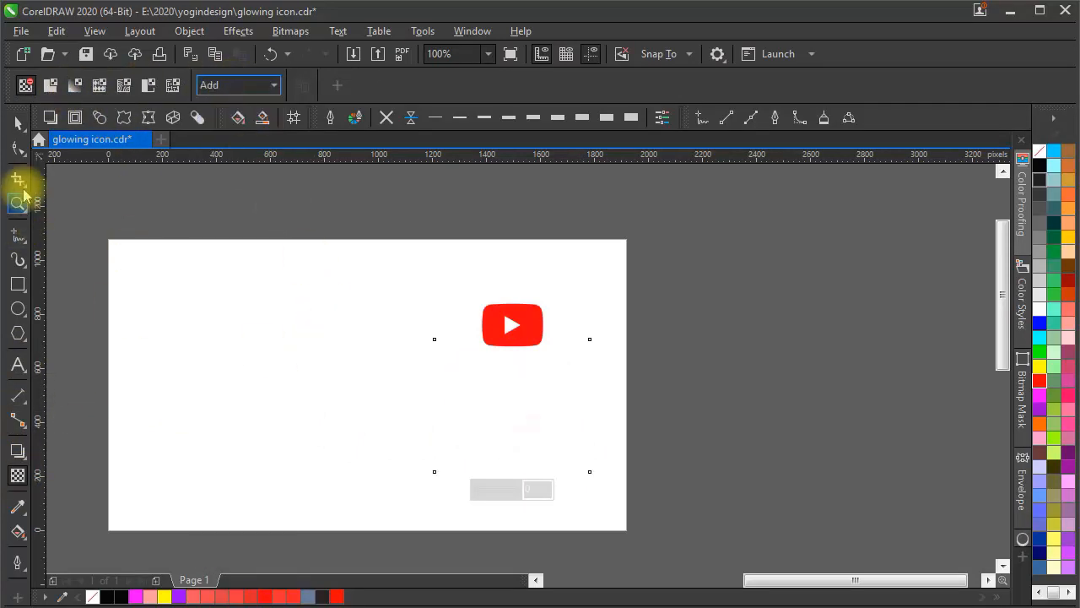
Move the glow bitmap up so it is centered over the YouTube icon.
{"action": "left_click", "coordinate": [17, 125]}
{"action": "left_click_drag", "start_coordinate": [509, 405], "coordinate": [512, 326]}
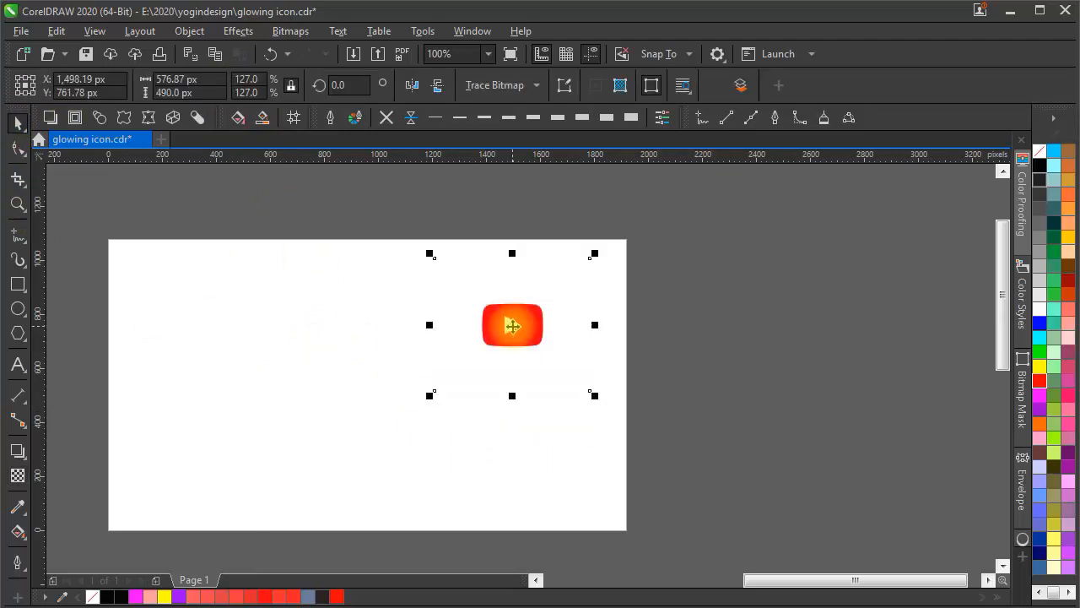
{"action": "left_click", "coordinate": [717, 380]}
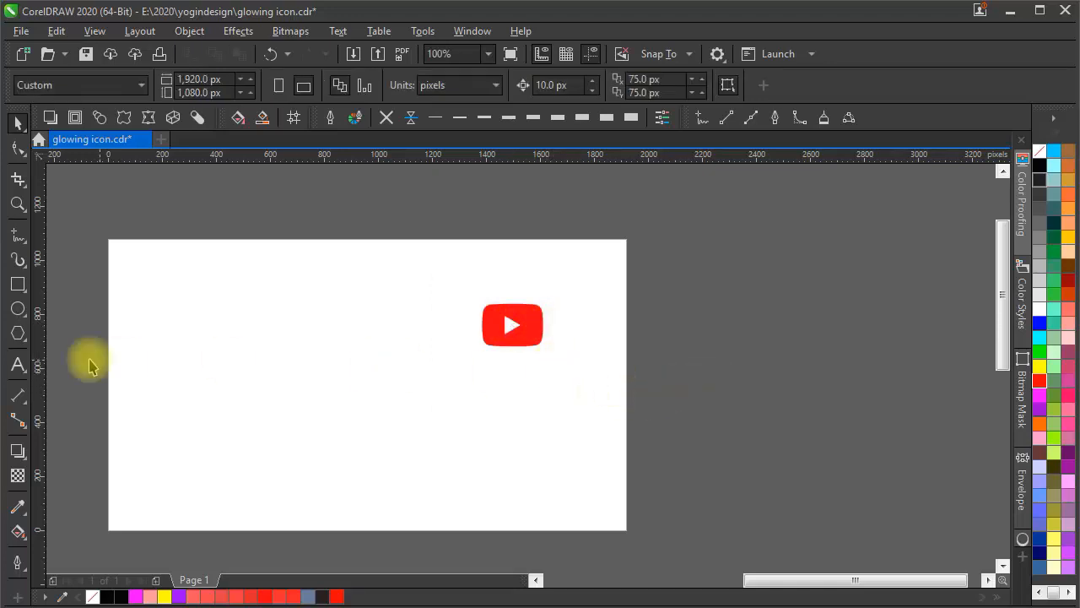
Create a page-sized background rectangle and fill it with black.
{"action": "double_click", "coordinate": [17, 287]}
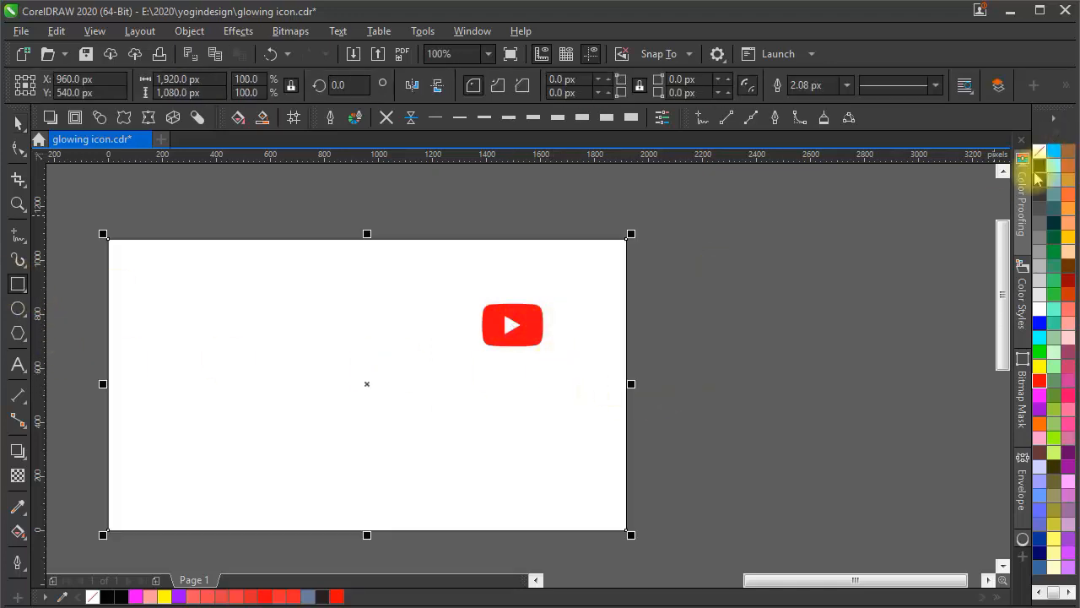
{"action": "left_click", "coordinate": [1039, 165]}
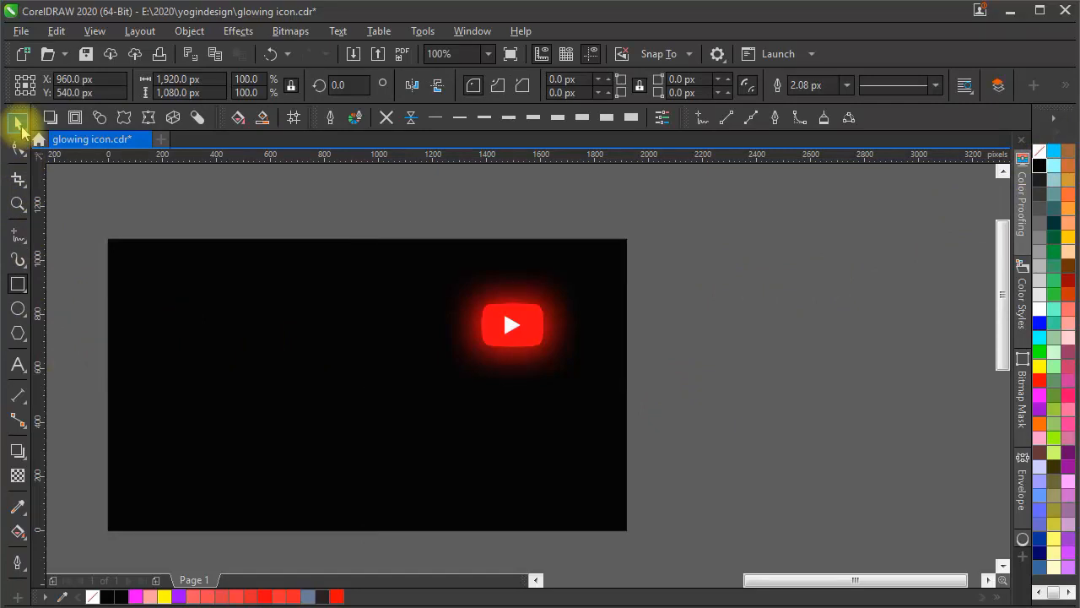
{"action": "left_click", "coordinate": [810, 374]}
Duplicate the glow around the icon and enlarge the copy from its center to about 183%.
{"action": "scroll", "coordinate": [531, 334], "scroll_direction": "up", "scroll_amount": 1}
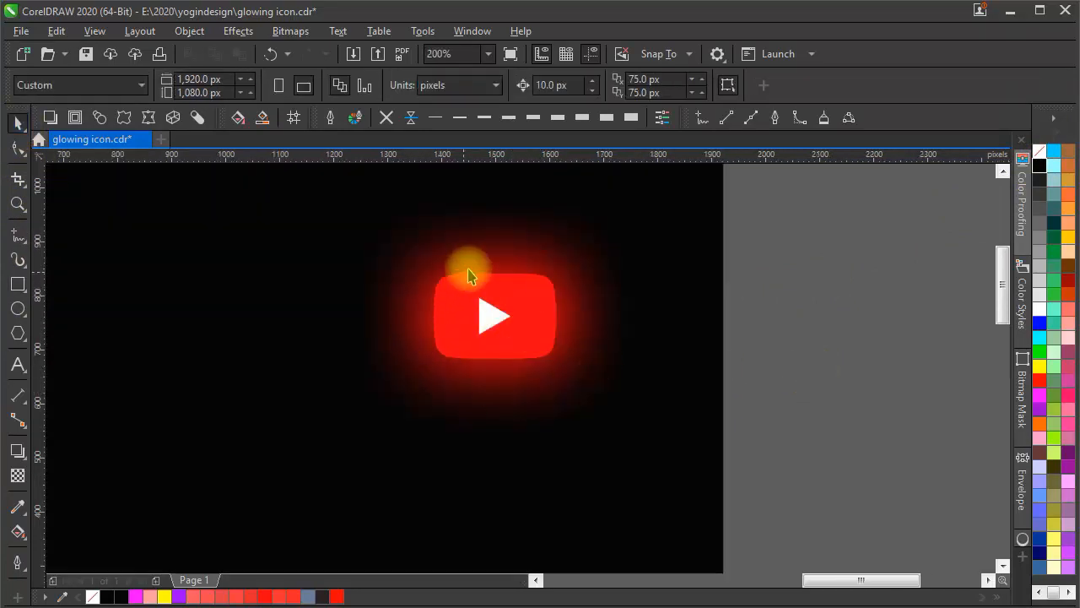
{"action": "scroll", "coordinate": [489, 275], "scroll_direction": "down", "scroll_amount": 3}
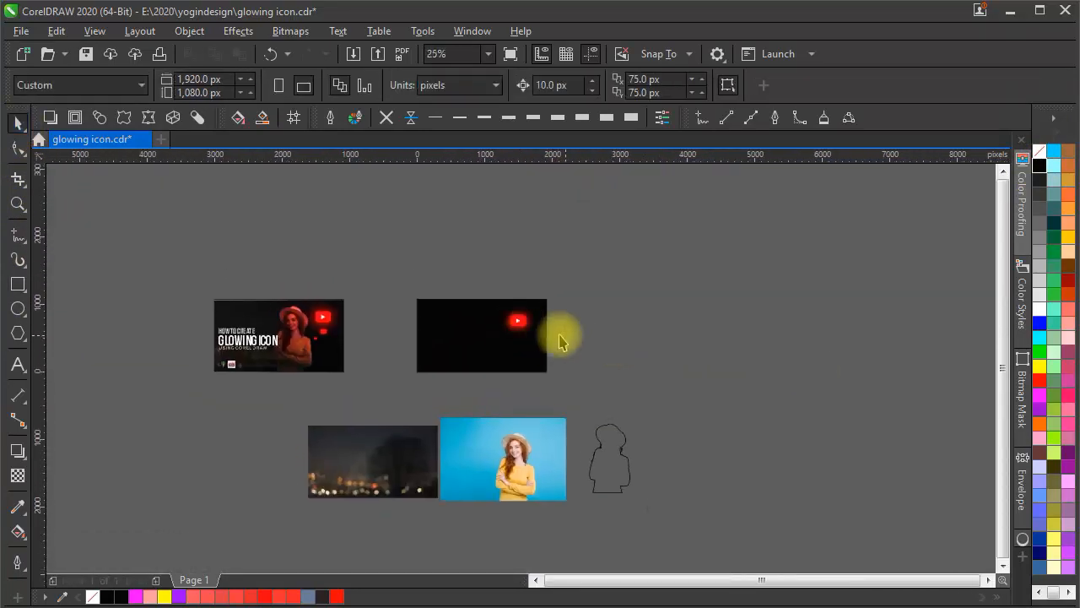
{"action": "scroll", "coordinate": [562, 342], "scroll_direction": "up", "scroll_amount": 2}
{"action": "left_click", "coordinate": [535, 345]}
{"action": "scroll", "coordinate": [544, 344], "scroll_direction": "up", "scroll_amount": 1}
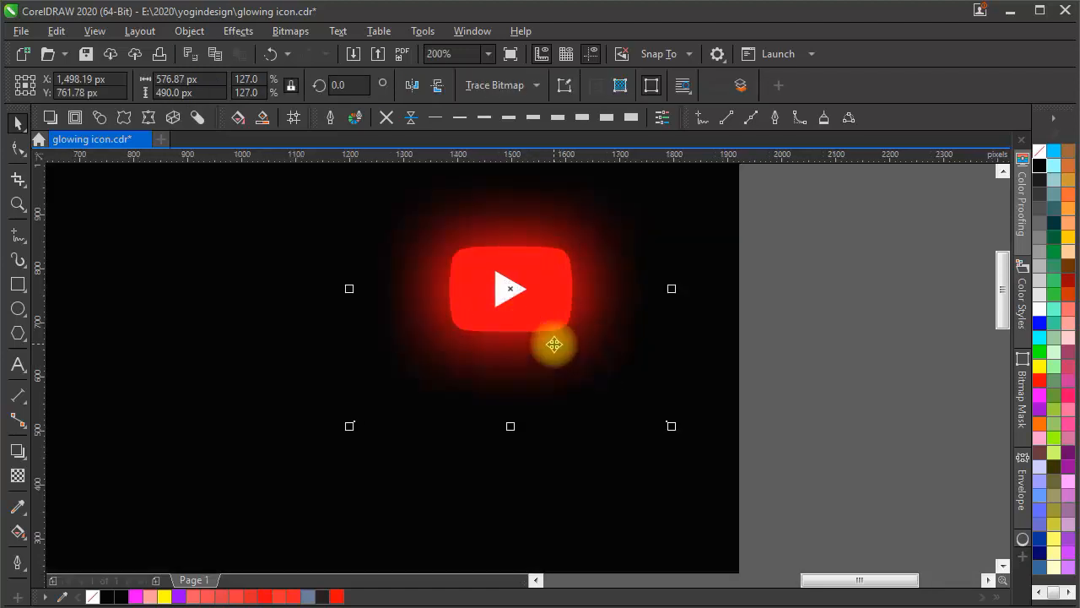
{"action": "left_click_drag", "start_coordinate": [670, 427], "coordinate": [715, 466]}
{"action": "key", "text": "ctrl+z"}
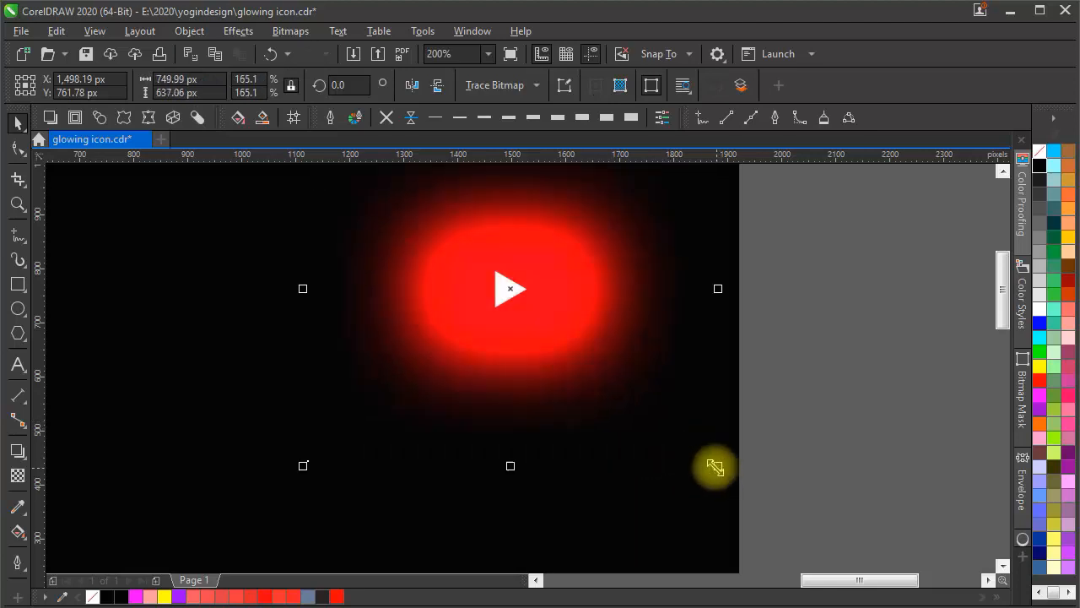
{"action": "scroll", "coordinate": [565, 359], "scroll_direction": "down", "scroll_amount": 1}
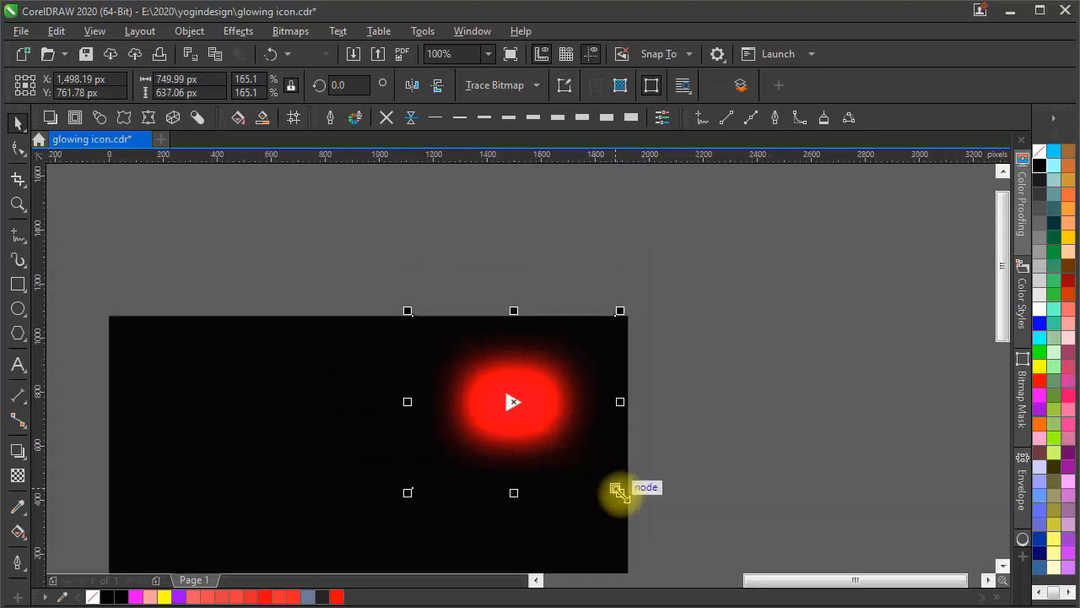
{"action": "left_click_drag", "start_coordinate": [618, 492], "coordinate": [630, 501]}
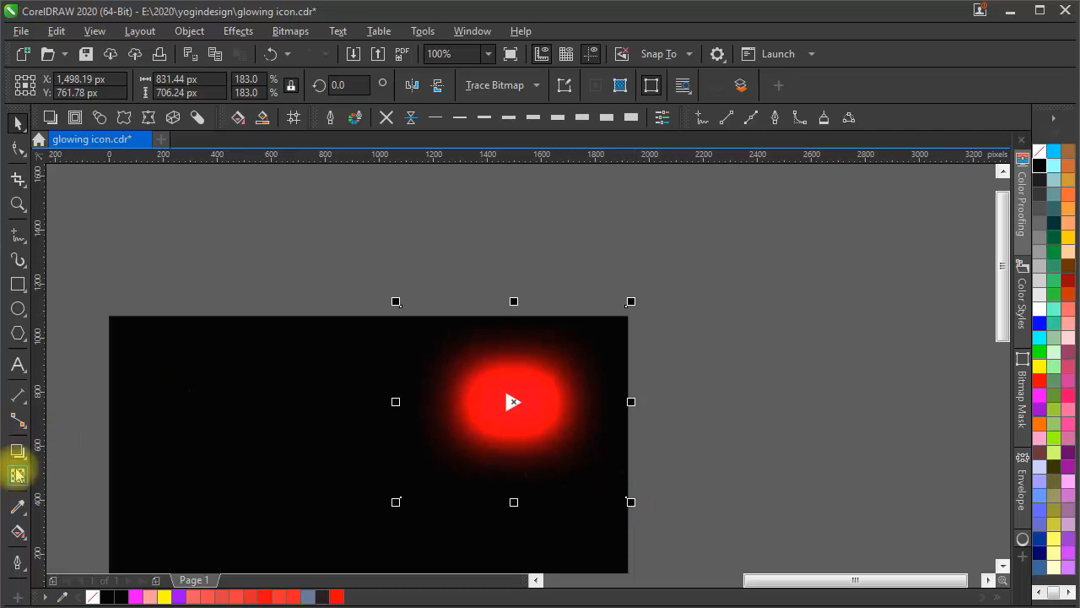
Apply a uniform transparency of 86 to the larger glow copy and deselect it.
{"action": "left_click", "coordinate": [18, 475]}
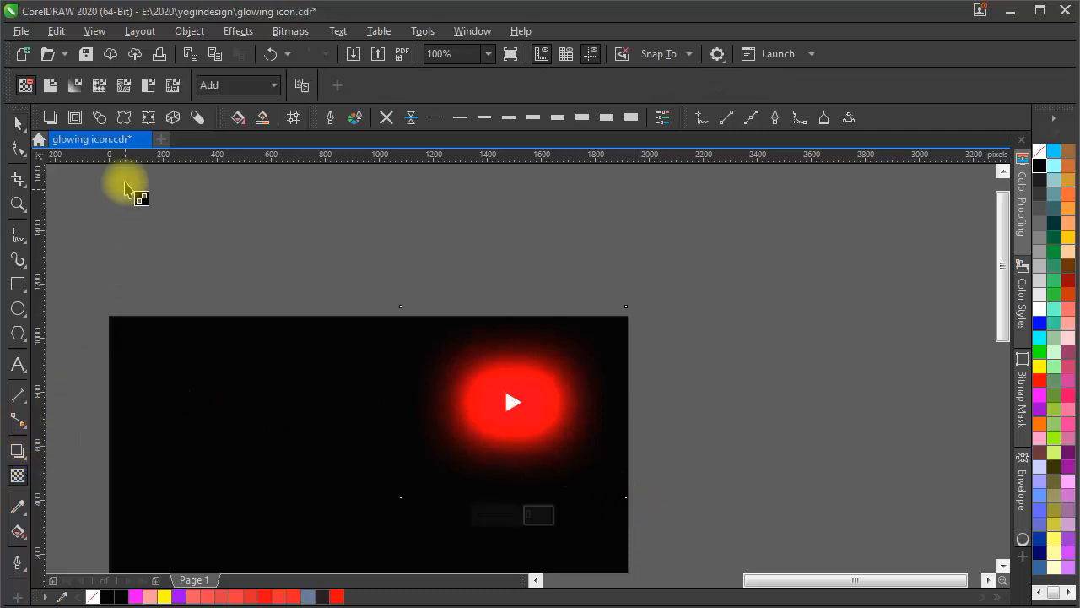
{"action": "left_click", "coordinate": [51, 85]}
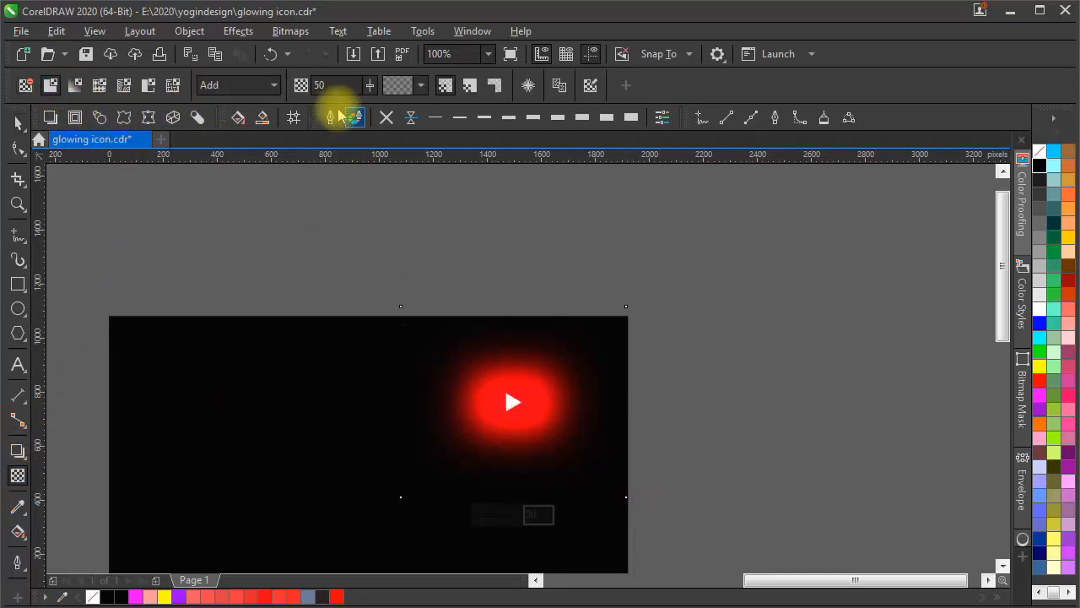
{"action": "left_click_drag", "start_coordinate": [369, 85], "coordinate": [402, 122]}
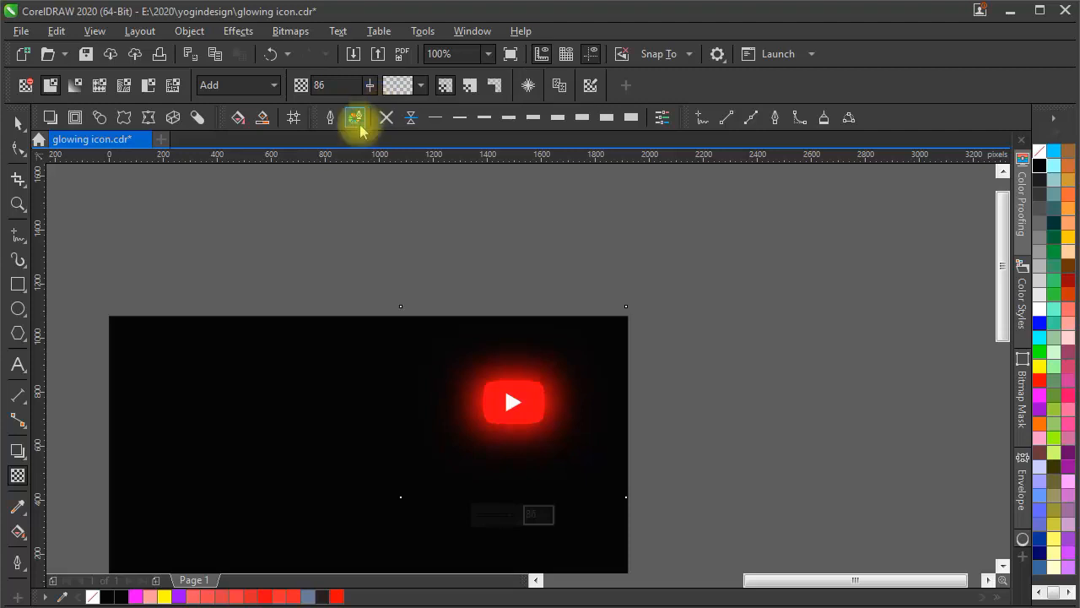
{"action": "left_click", "coordinate": [18, 123]}
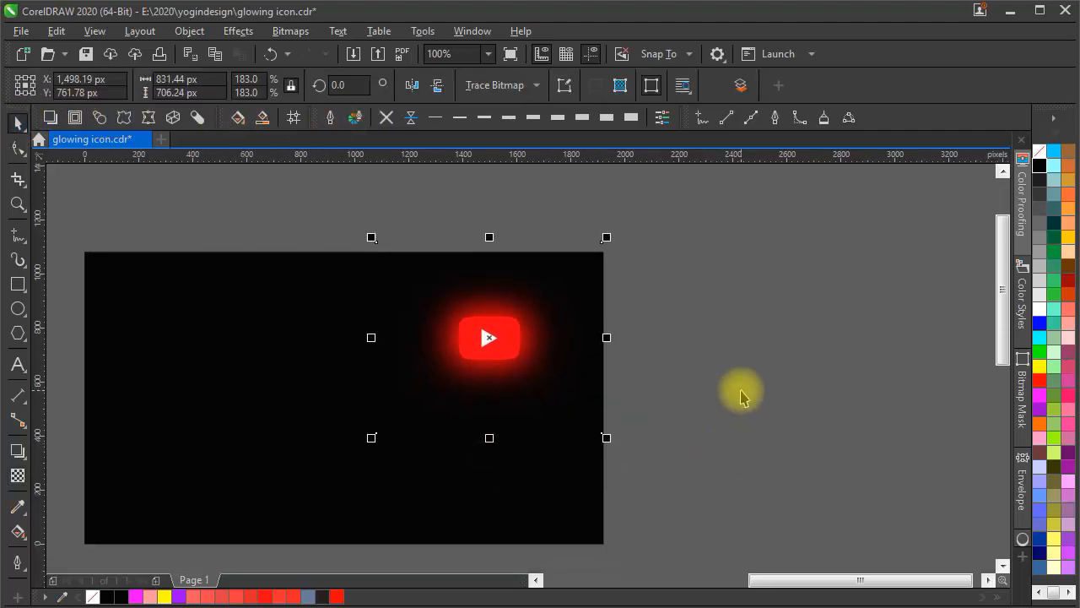
{"action": "left_click", "coordinate": [523, 380]}
{"action": "scroll", "coordinate": [475, 362], "scroll_direction": "up", "scroll_amount": 2}
{"action": "scroll", "coordinate": [430, 295], "scroll_direction": "down", "scroll_amount": 2}
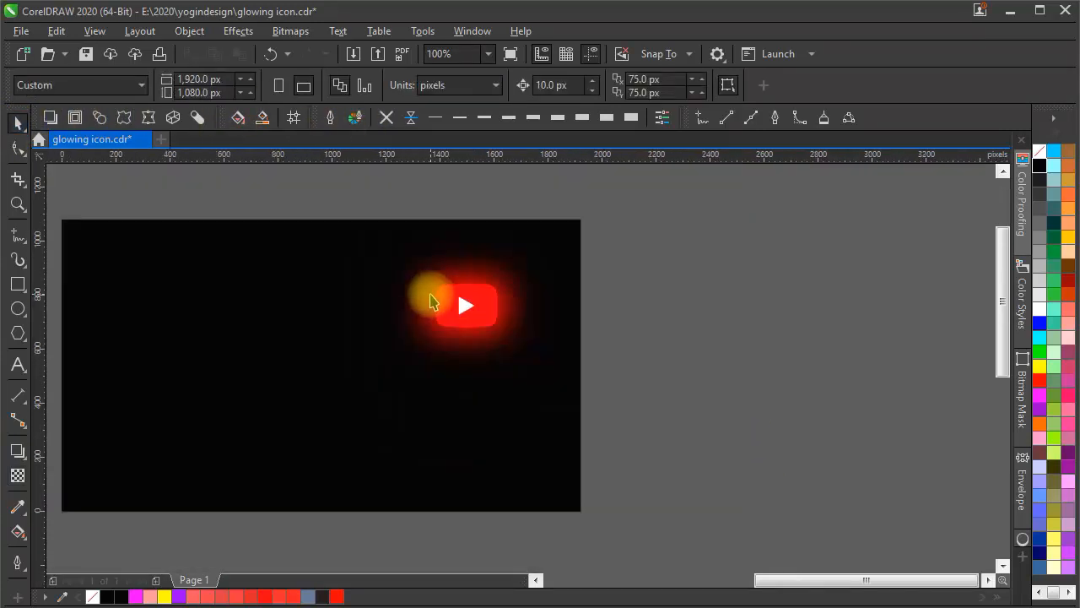
{"action": "scroll", "coordinate": [511, 355], "scroll_direction": "down", "scroll_amount": 2}
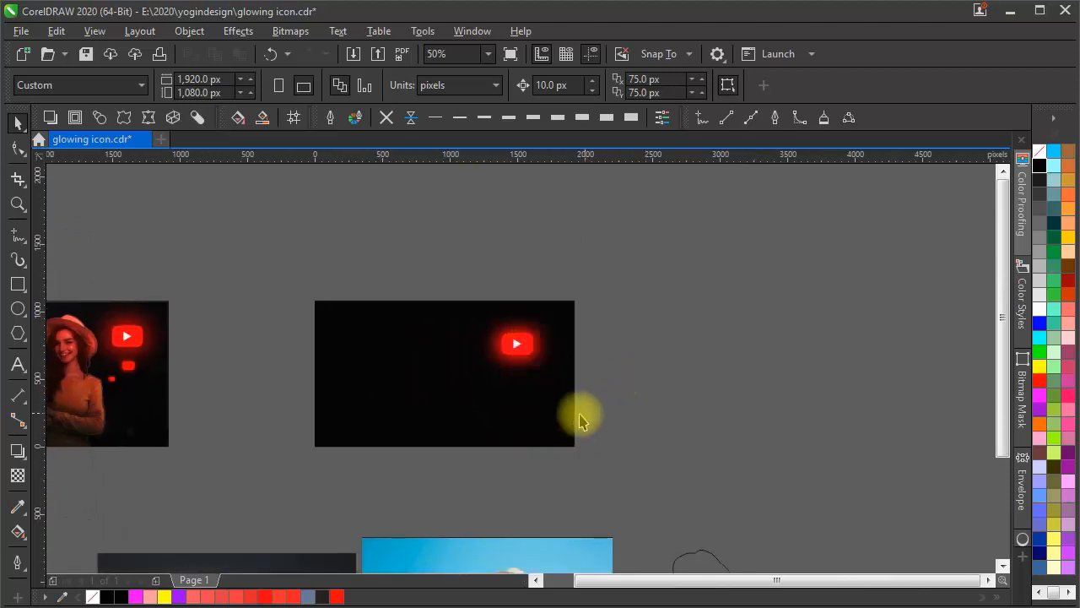
{"action": "mouse_move", "coordinate": [580, 419]}
{"action": "left_mouse_down"}
{"action": "mouse_move", "coordinate": [572, 356]}
{"action": "mouse_move", "coordinate": [562, 414]}
{"action": "mouse_move", "coordinate": [550, 301]}
{"action": "mouse_move", "coordinate": [564, 395]}
{"action": "left_mouse_up"}
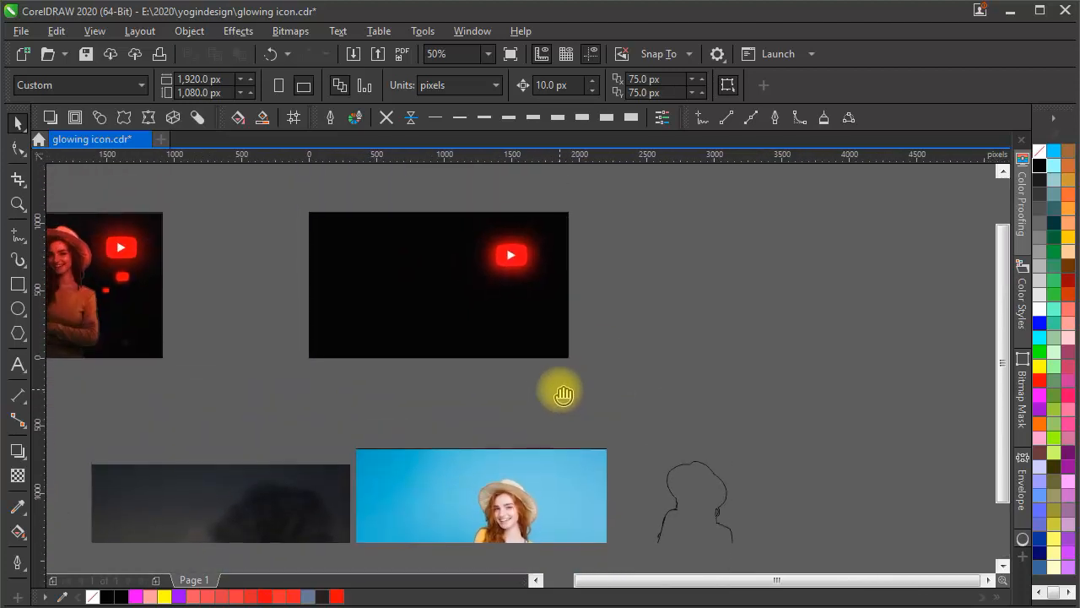
{"action": "left_click_drag", "start_coordinate": [603, 229], "coordinate": [478, 285]}
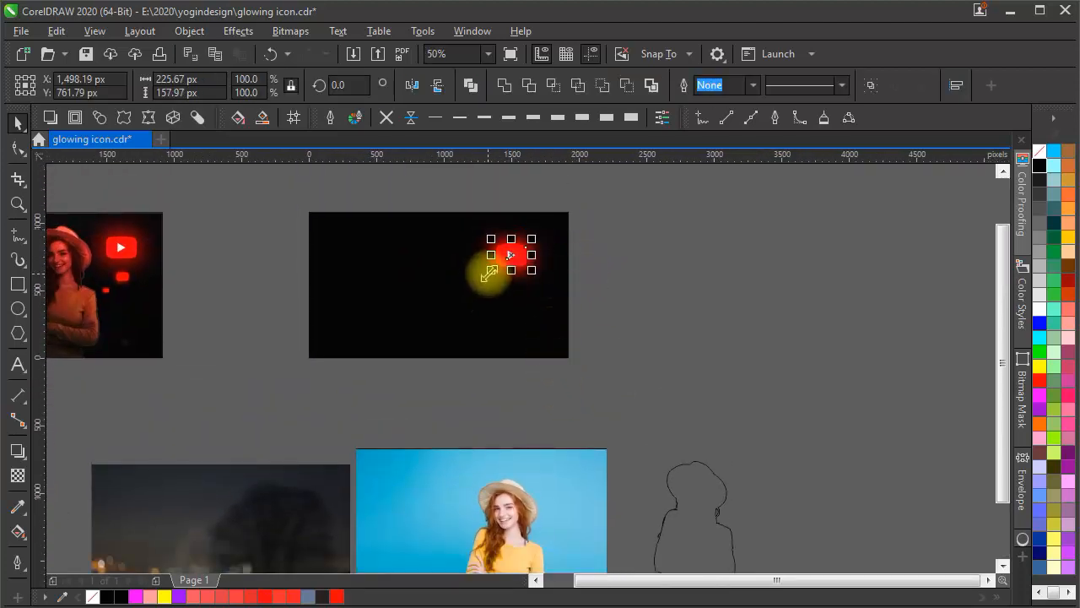
{"action": "left_click_drag", "start_coordinate": [616, 202], "coordinate": [438, 324]}
{"action": "scroll", "coordinate": [499, 268], "scroll_direction": "up", "scroll_amount": 2}
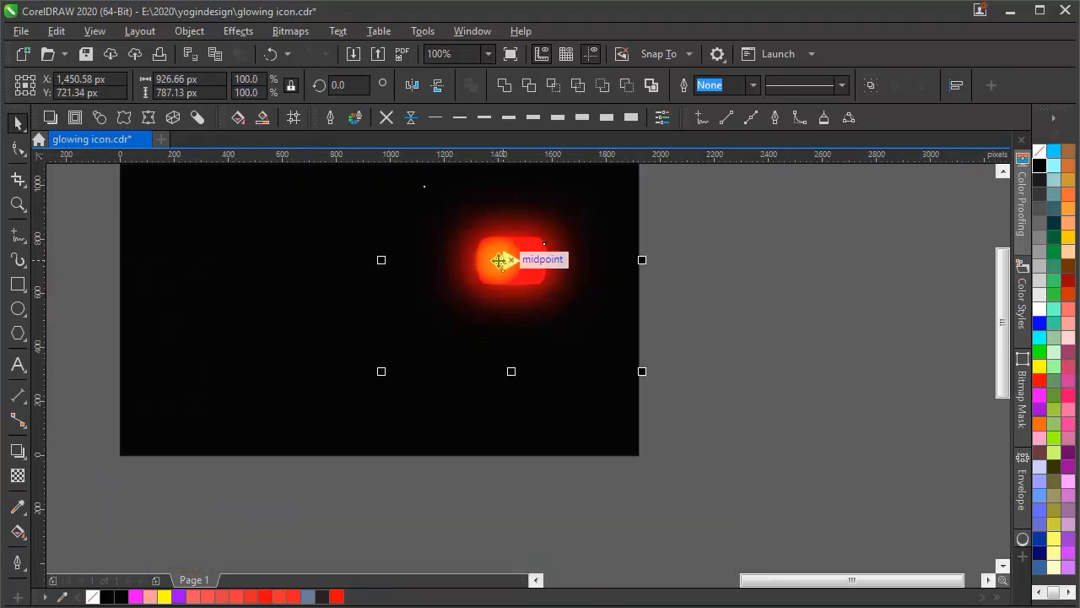
{"action": "mouse_move", "coordinate": [518, 260]}
{"action": "left_mouse_down"}
{"action": "mouse_move", "coordinate": [513, 278]}
{"action": "mouse_move", "coordinate": [509, 251]}
{"action": "mouse_move", "coordinate": [512, 264]}
{"action": "left_mouse_up"}
{"action": "scroll", "coordinate": [576, 260], "scroll_direction": "down", "scroll_amount": 4}
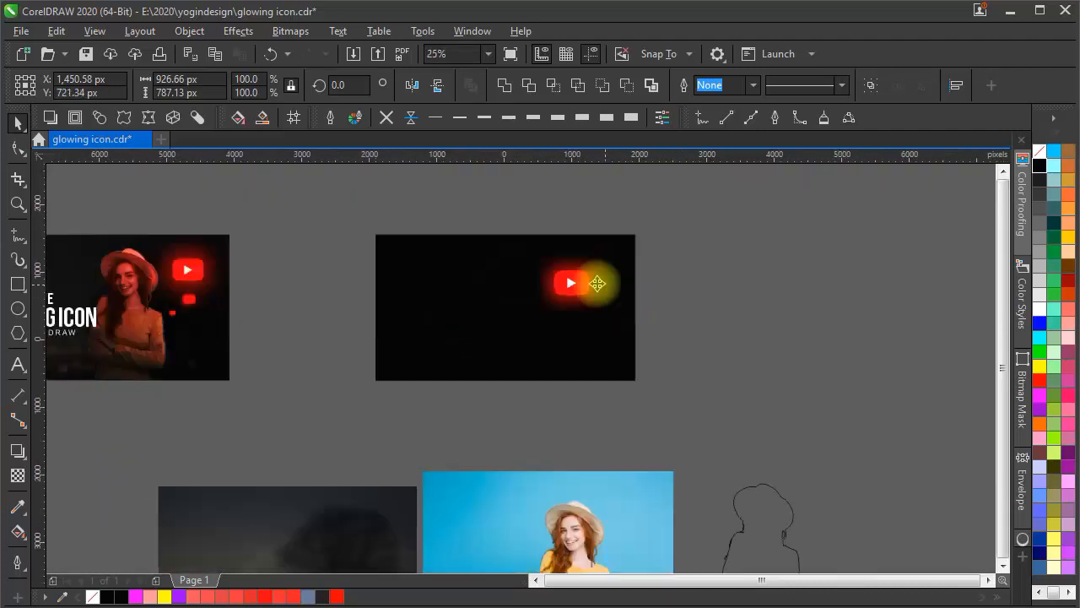
{"action": "left_click", "coordinate": [522, 408]}
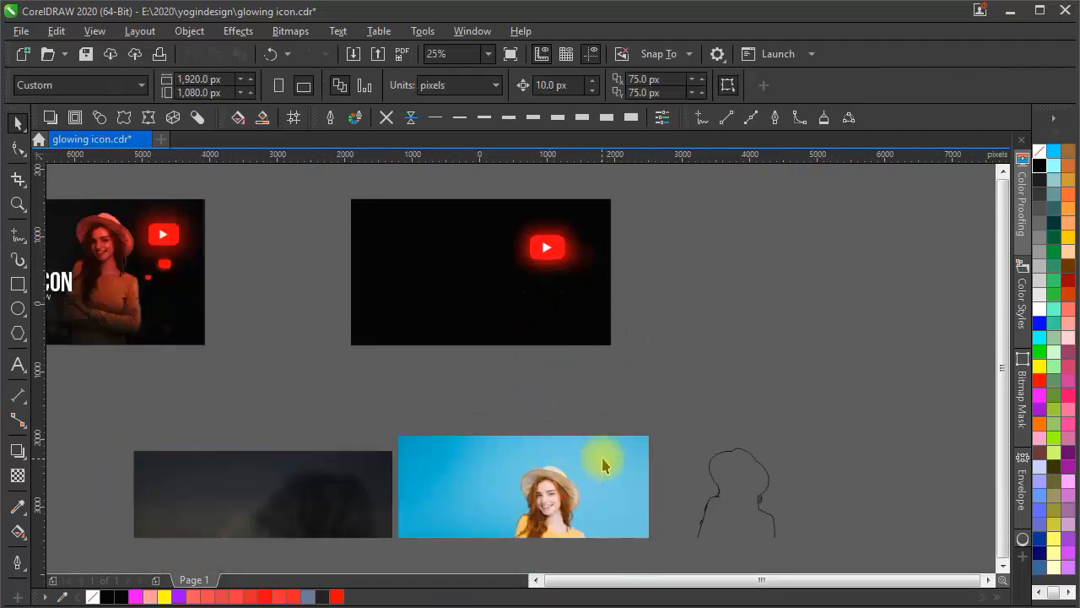
Select the photo of the woman on the blue background below the black page.
{"action": "scroll", "coordinate": [498, 455], "scroll_direction": "down", "scroll_amount": 2}
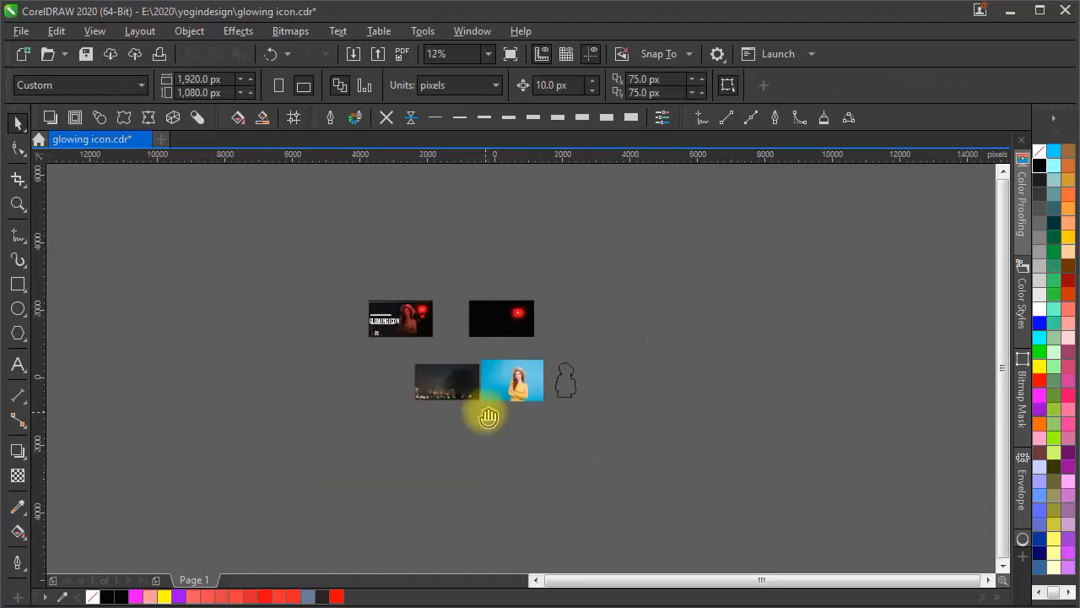
{"action": "scroll", "coordinate": [524, 375], "scroll_direction": "up", "scroll_amount": 4}
{"action": "left_click_drag", "start_coordinate": [528, 366], "coordinate": [538, 321]}
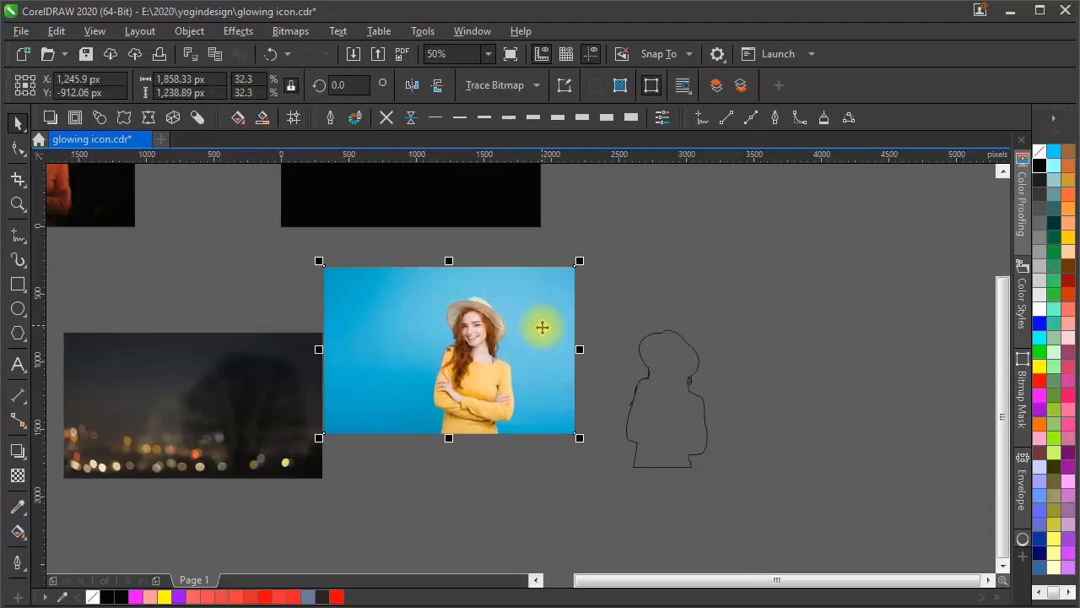
{"action": "scroll", "coordinate": [543, 326], "scroll_direction": "up", "scroll_amount": 2}
{"action": "left_click_drag", "start_coordinate": [573, 364], "coordinate": [632, 374]}
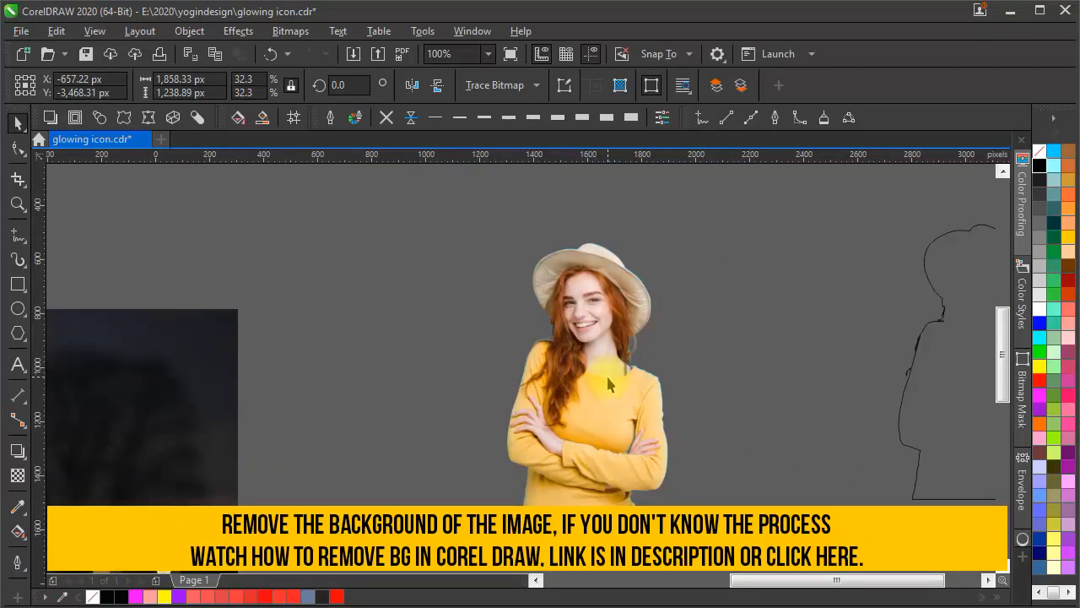
Move the woman cutout onto the black page beside the YouTube icon, with her lower edge meeting the page's bottom edge.
{"action": "scroll", "coordinate": [606, 373], "scroll_direction": "down", "scroll_amount": 2}
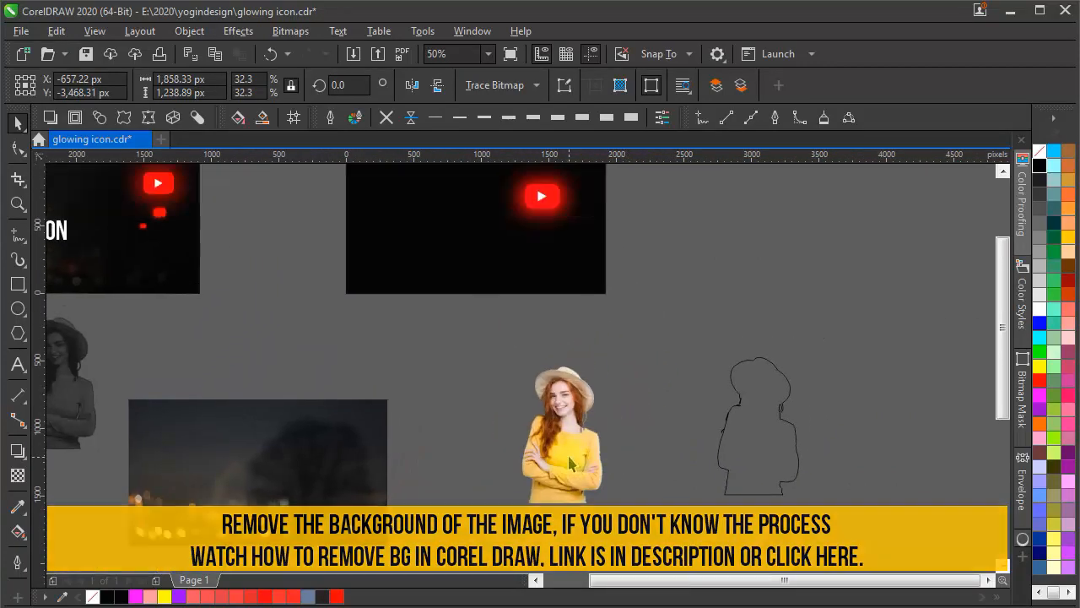
{"action": "left_click_drag", "start_coordinate": [569, 462], "coordinate": [497, 350]}
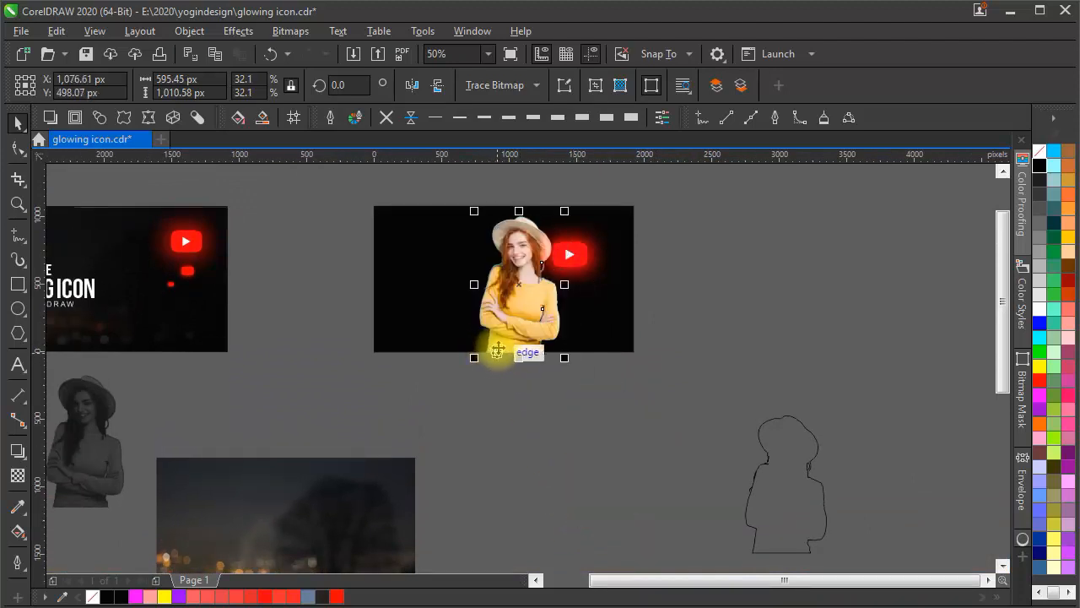
{"action": "scroll", "coordinate": [497, 350], "scroll_direction": "up", "scroll_amount": 2}
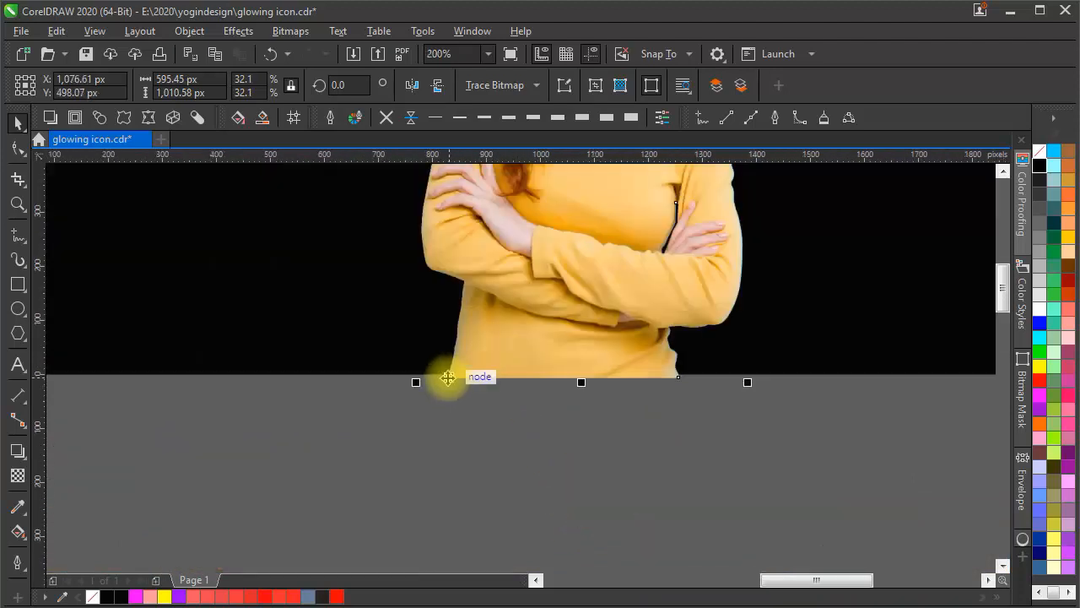
{"action": "mouse_move", "coordinate": [448, 377]}
{"action": "left_mouse_down"}
{"action": "mouse_move", "coordinate": [446, 357]}
{"action": "mouse_move", "coordinate": [442, 374]}
{"action": "mouse_move", "coordinate": [430, 374]}
{"action": "left_mouse_up"}
Scale the woman cutout down to about 26.6% and shift it horizontally away from the YouTube icon to X 960.11 px.
{"action": "scroll", "coordinate": [585, 453], "scroll_direction": "down", "scroll_amount": 2}
{"action": "scroll", "coordinate": [639, 338], "scroll_direction": "up", "scroll_amount": 1}
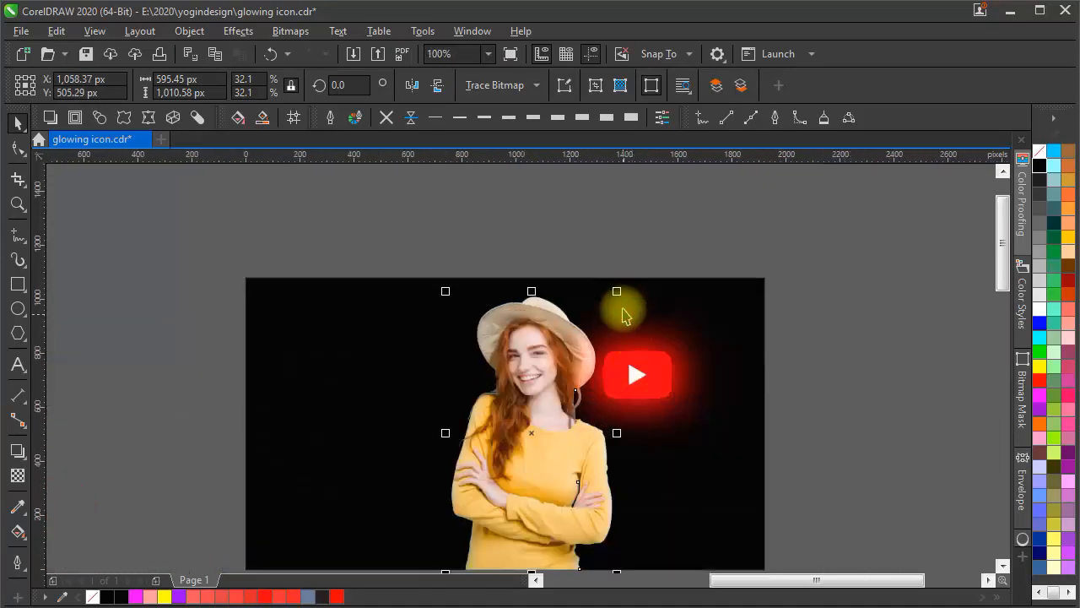
{"action": "left_click_drag", "start_coordinate": [617, 292], "coordinate": [596, 328]}
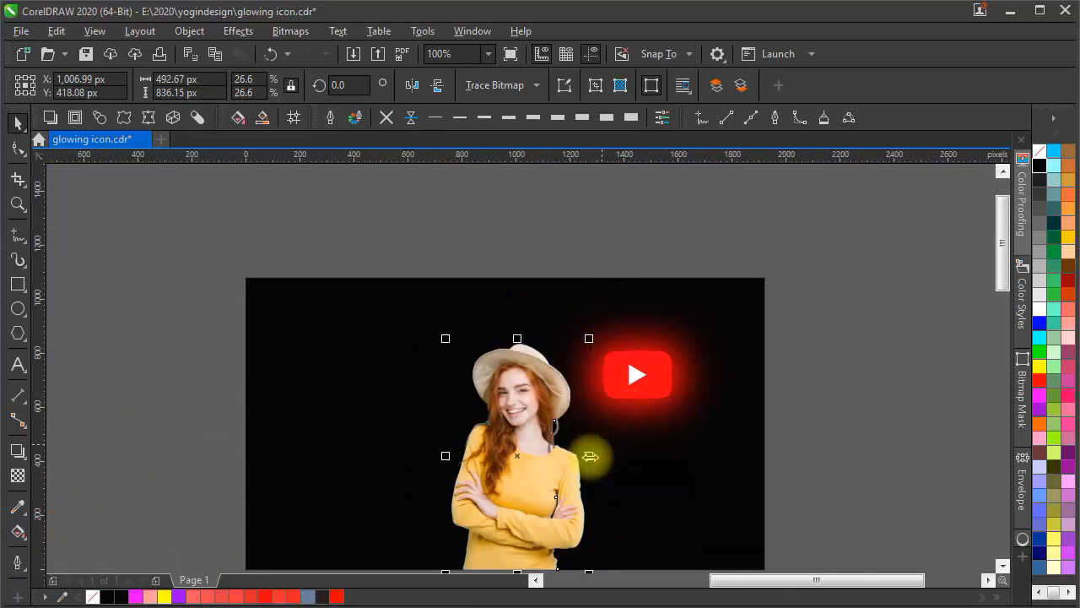
{"action": "left_click_drag", "start_coordinate": [560, 491], "coordinate": [463, 395]}
{"action": "left_click_drag", "start_coordinate": [516, 369], "coordinate": [417, 417]}
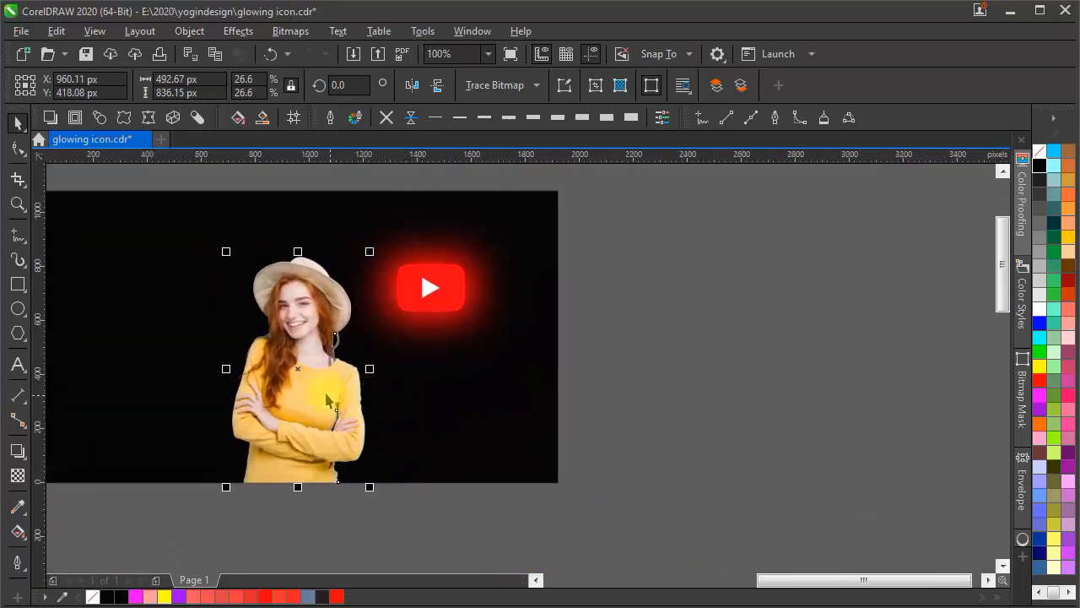
Copy the woman to the right of the page and convert the copy to a Monotone duotone in PANTONE Process Black C with a raised curve.
{"action": "left_click_drag", "start_coordinate": [328, 395], "coordinate": [510, 413]}
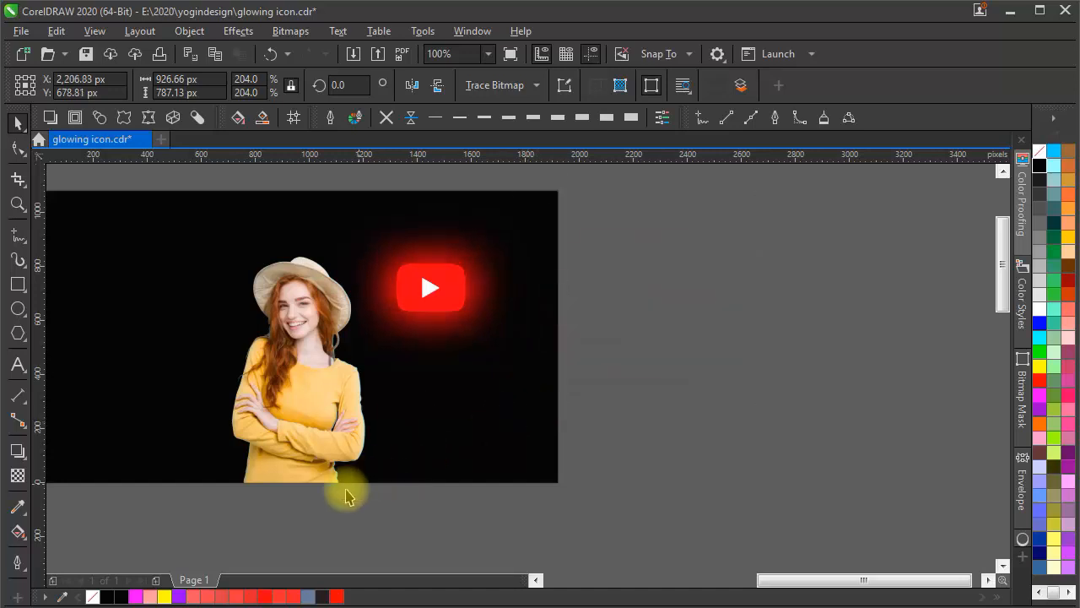
{"action": "left_click_drag", "start_coordinate": [324, 487], "coordinate": [697, 466]}
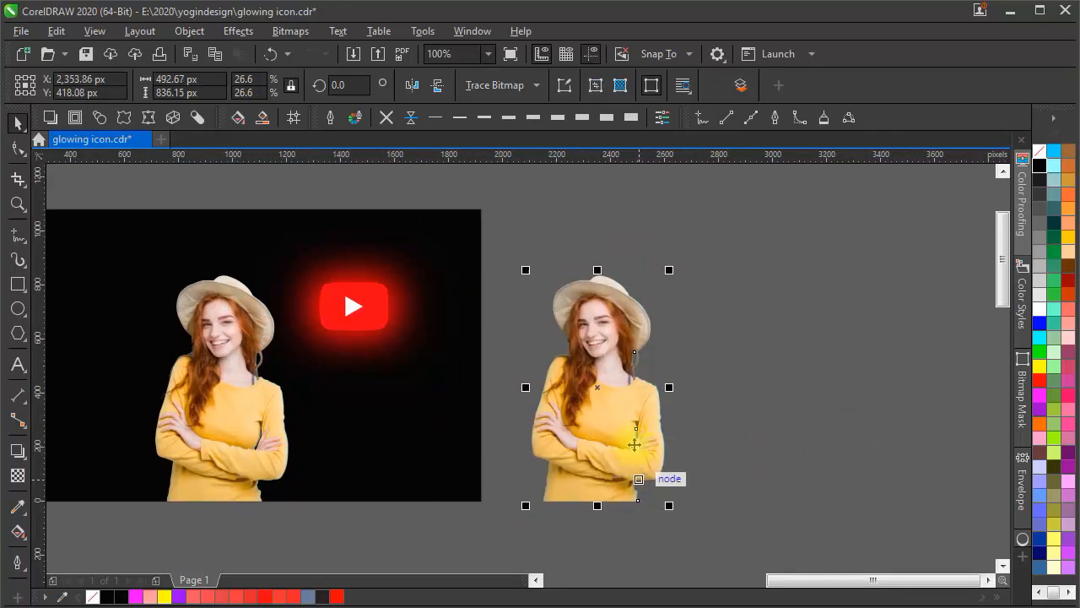
{"action": "left_click", "coordinate": [291, 31]}
{"action": "mouse_move", "coordinate": [321, 177]}
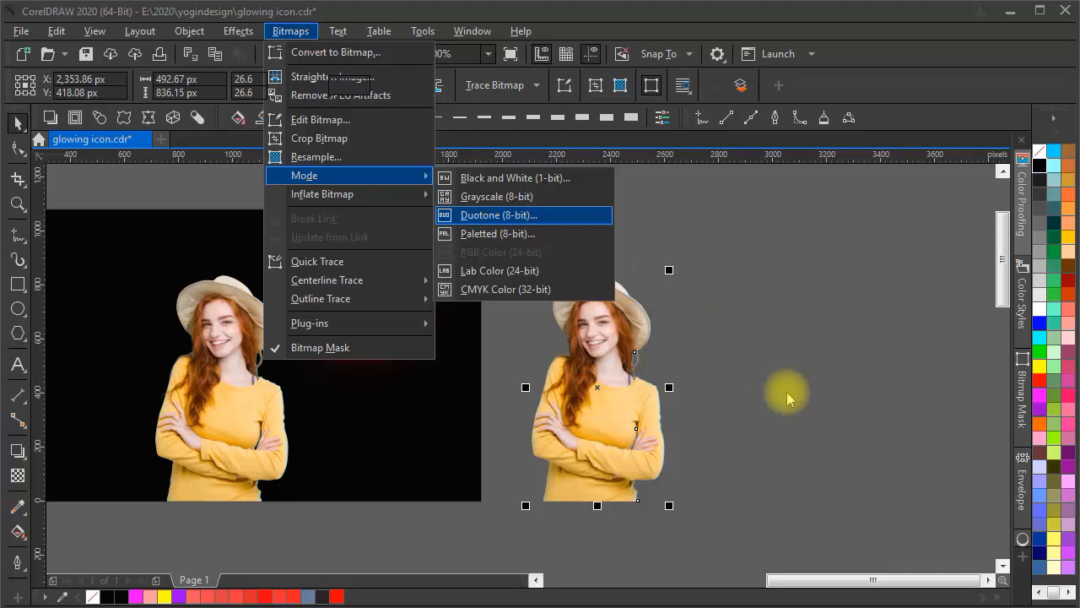
{"action": "key", "text": "Return"}
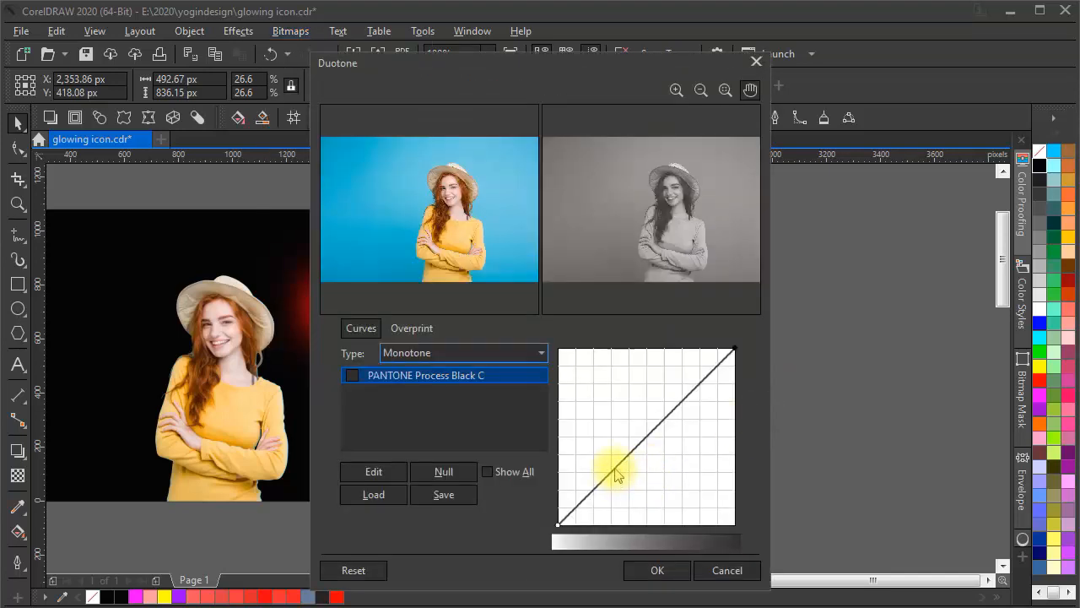
{"action": "left_click_drag", "start_coordinate": [615, 475], "coordinate": [606, 454]}
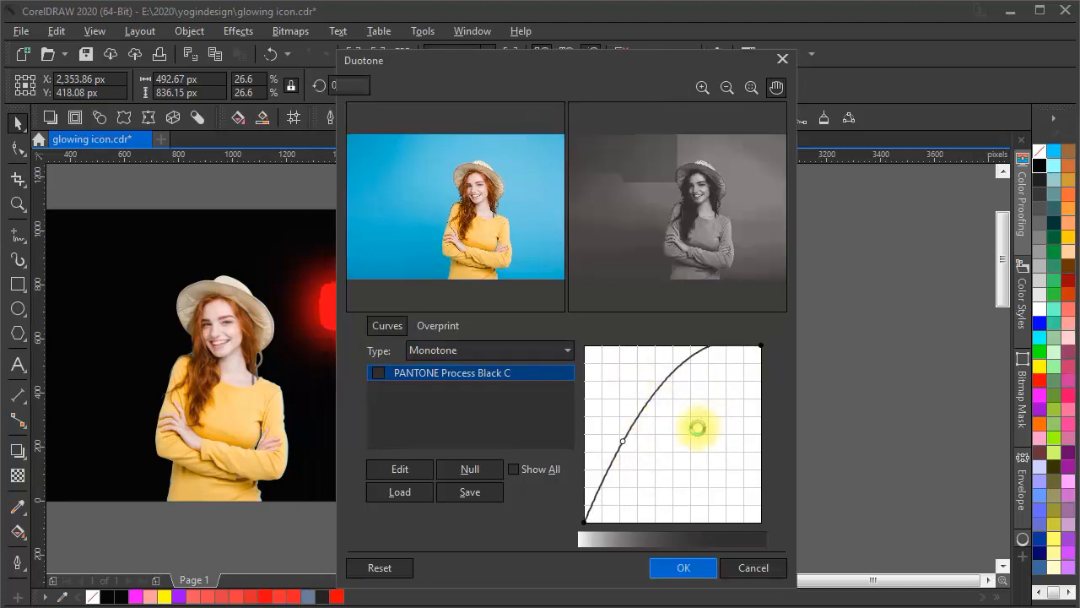
{"action": "key", "text": "Return"}
{"action": "left_click", "coordinate": [696, 433]}
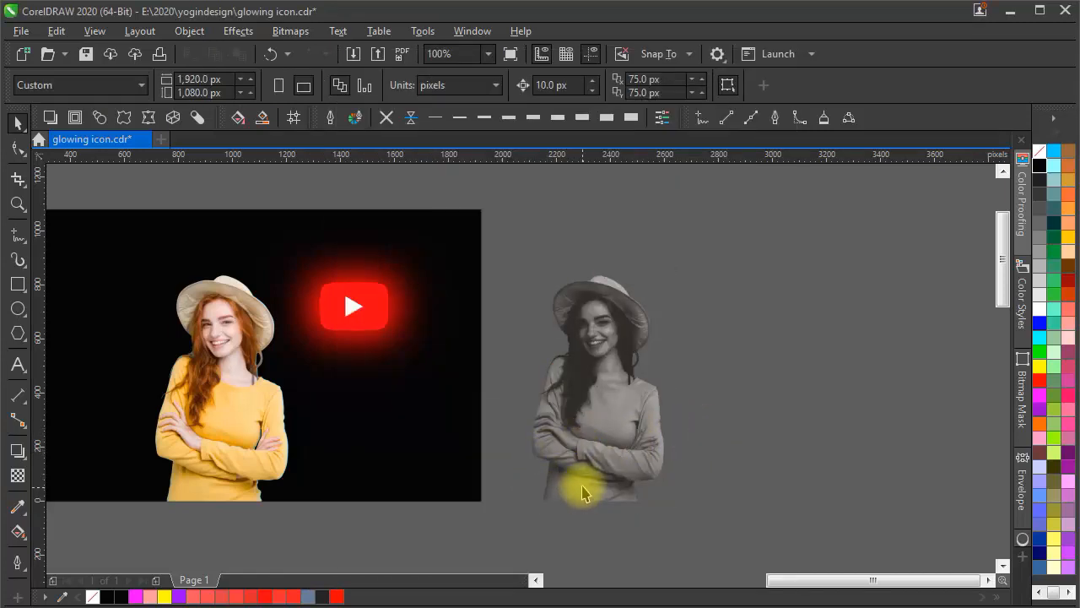
Move the grey monotone copy exactly over the coloured woman on the black page.
{"action": "left_click_drag", "start_coordinate": [582, 487], "coordinate": [751, 447]}
{"action": "left_click", "coordinate": [758, 447]}
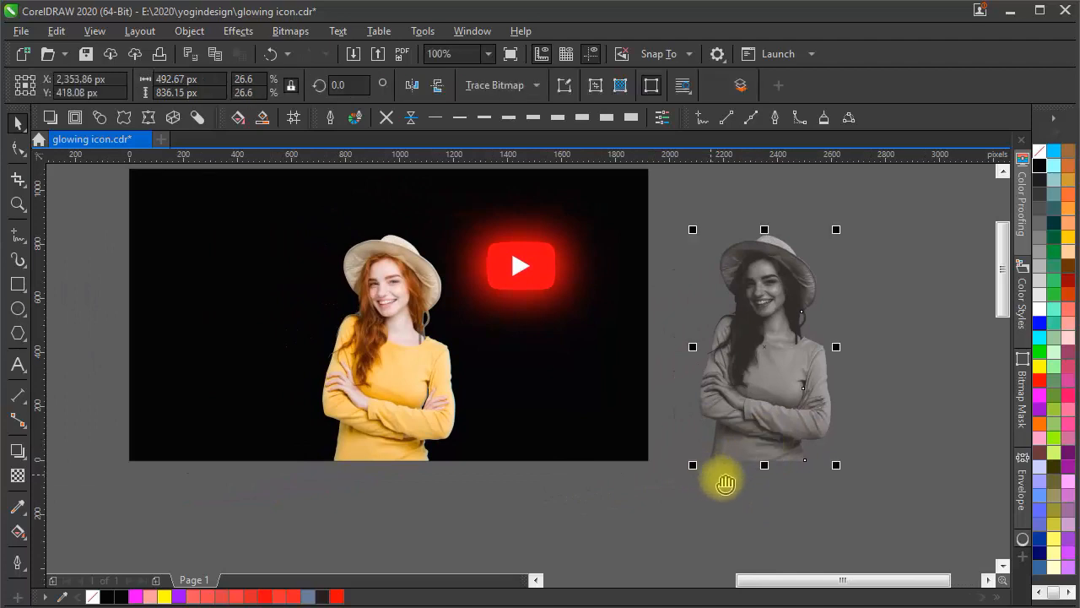
{"action": "left_click_drag", "start_coordinate": [726, 483], "coordinate": [373, 481]}
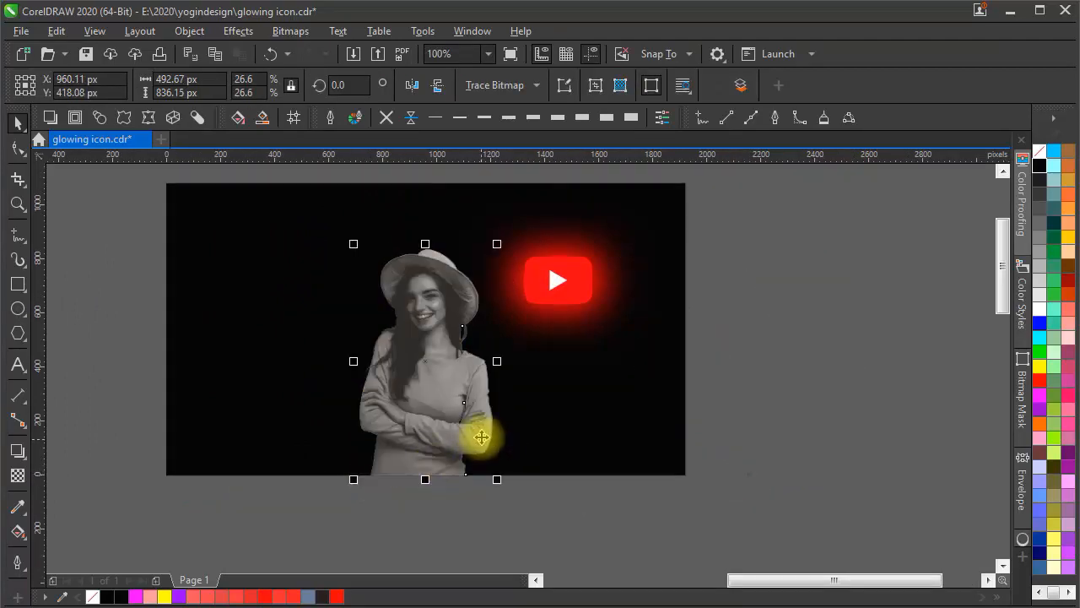
{"action": "left_click_drag", "start_coordinate": [480, 436], "coordinate": [595, 423]}
Set the transparency merge mode of the monotone copy to Multiply and deselect it.
{"action": "scroll", "coordinate": [544, 336], "scroll_direction": "up", "scroll_amount": 1}
{"action": "scroll", "coordinate": [543, 336], "scroll_direction": "up", "scroll_amount": 1}
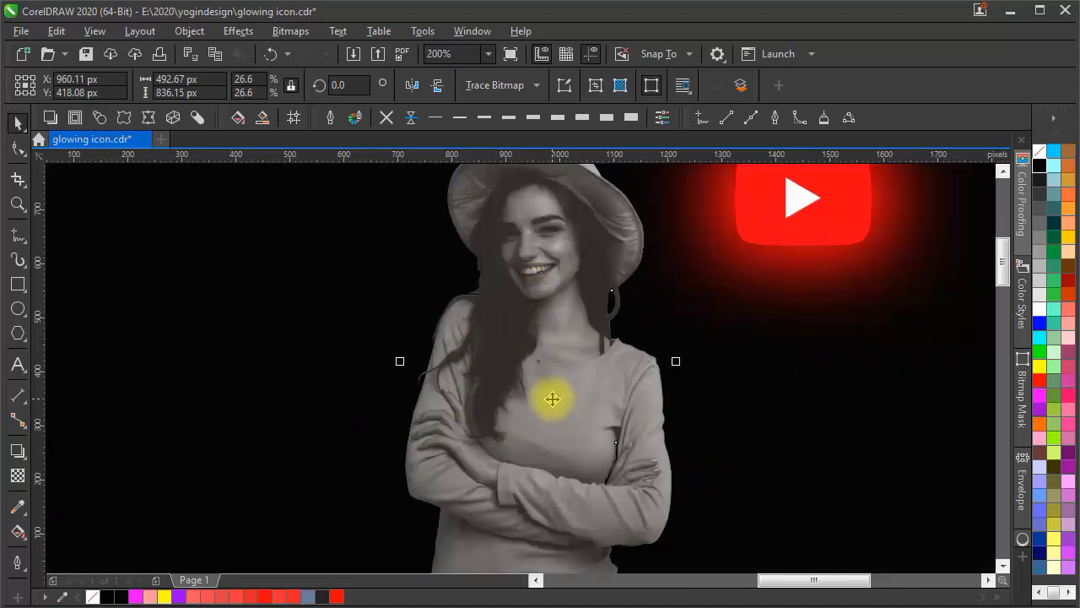
{"action": "left_click", "coordinate": [18, 476]}
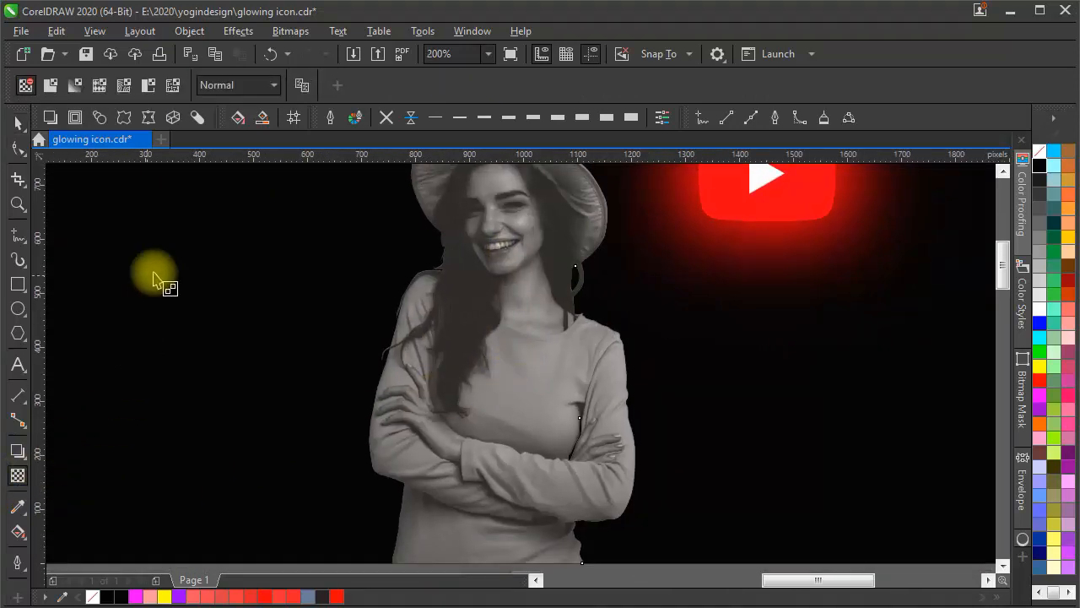
{"action": "left_click", "coordinate": [236, 85]}
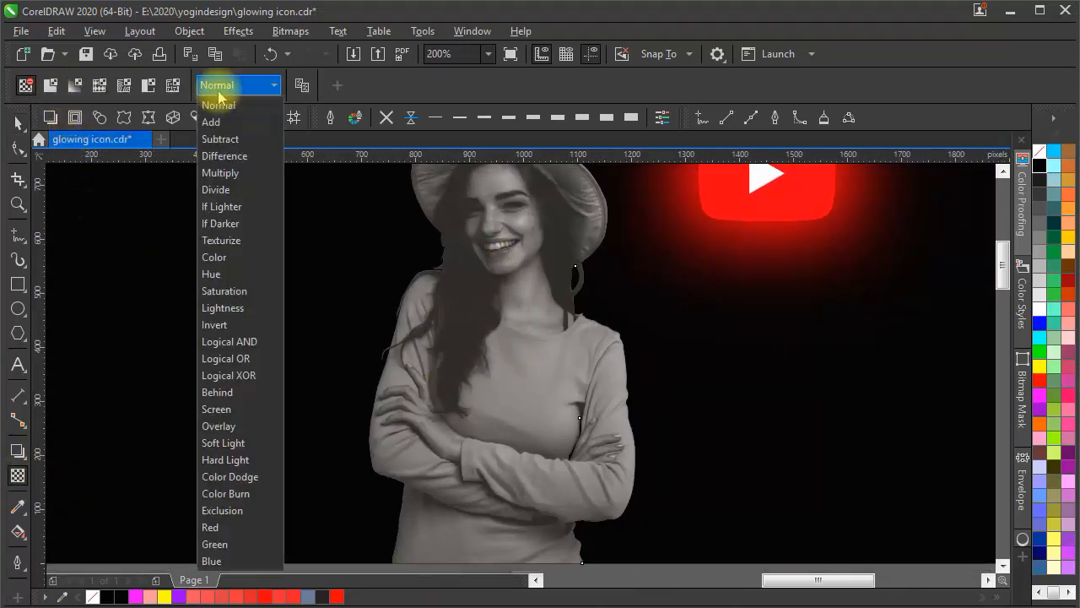
{"action": "left_click", "coordinate": [222, 173]}
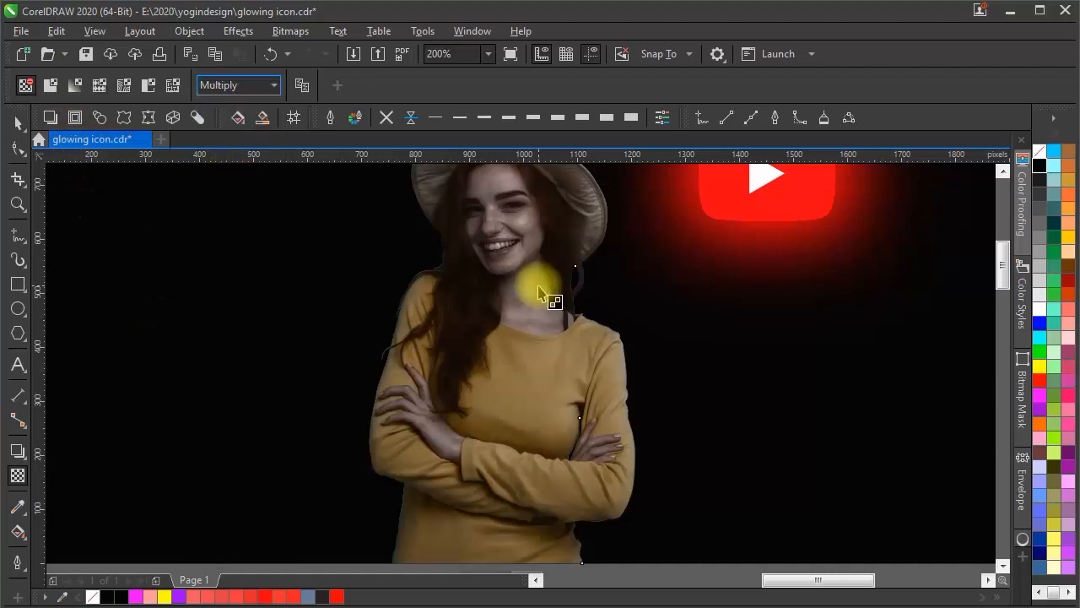
{"action": "left_click", "coordinate": [18, 124]}
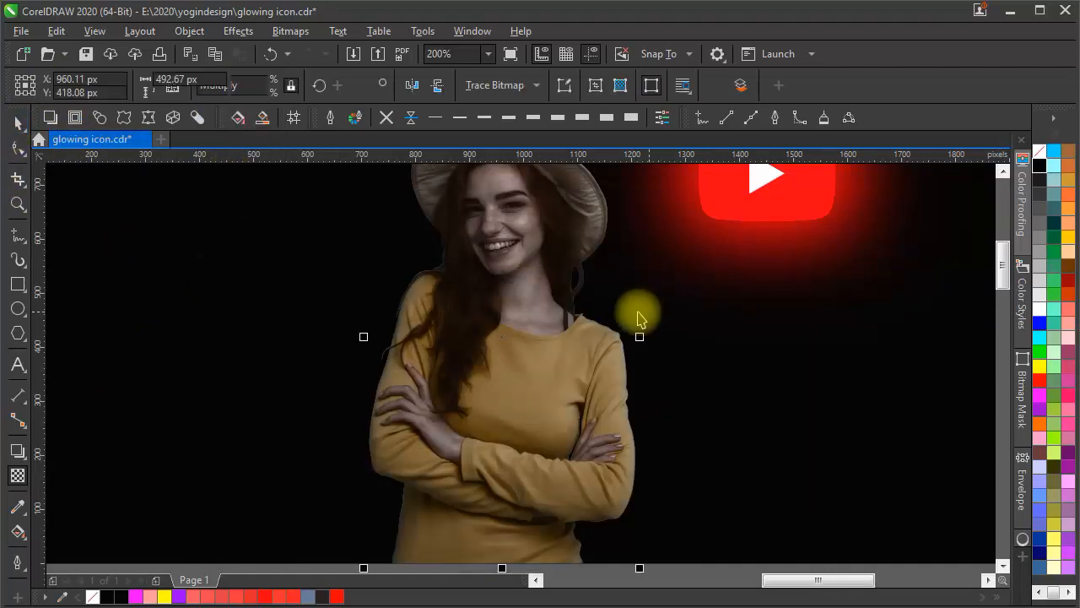
{"action": "scroll", "coordinate": [634, 315], "scroll_direction": "down", "scroll_amount": 2}
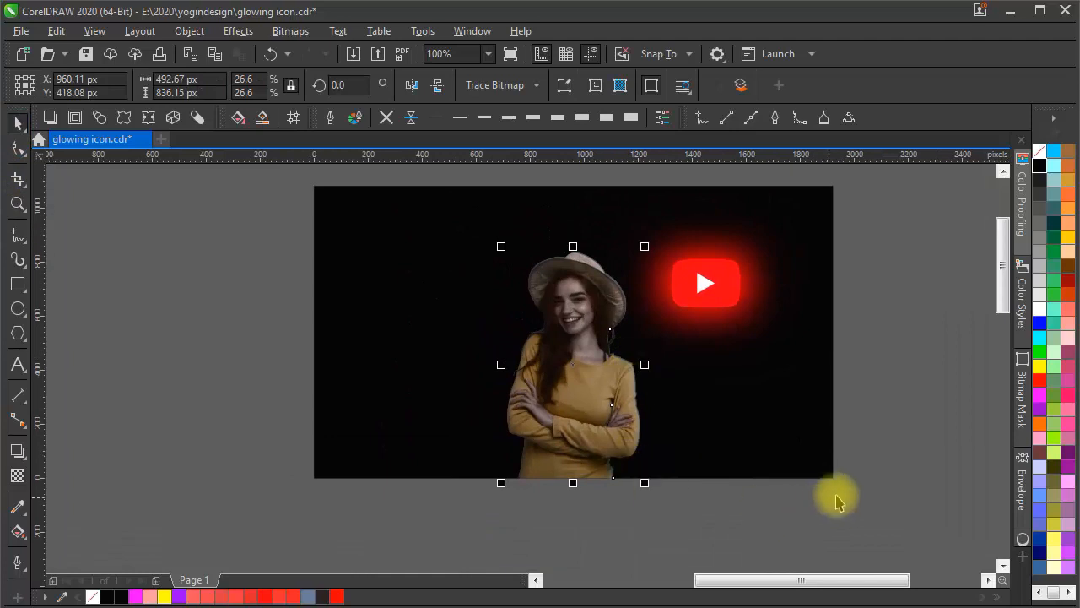
{"action": "left_click", "coordinate": [917, 406]}
Draw an ellipse about 144 by 138 px over the woman's chest.
{"action": "left_click", "coordinate": [579, 365]}
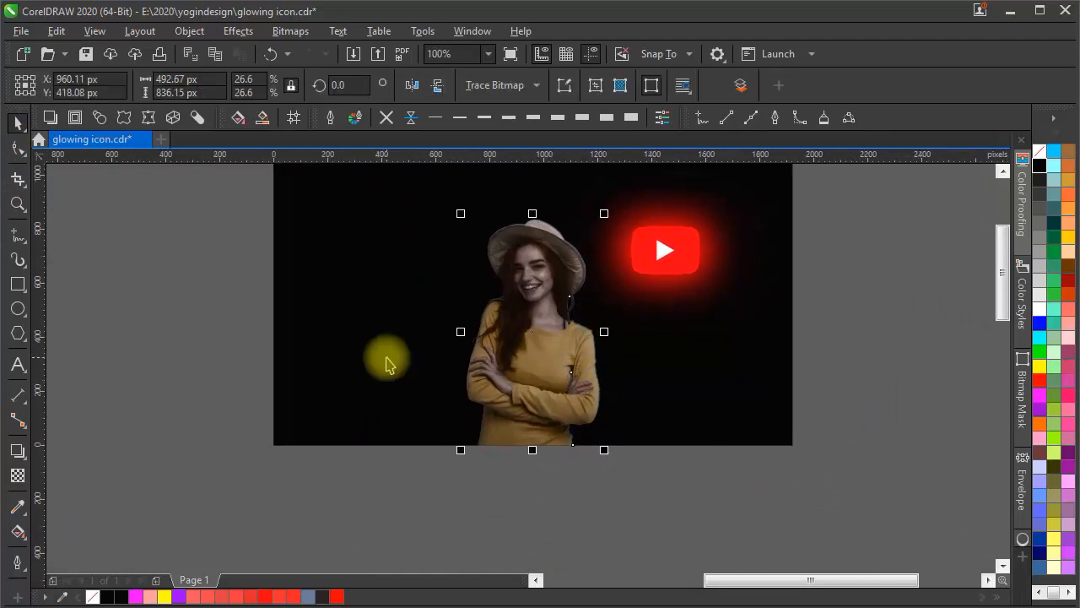
{"action": "left_click_drag", "start_coordinate": [420, 450], "coordinate": [390, 431]}
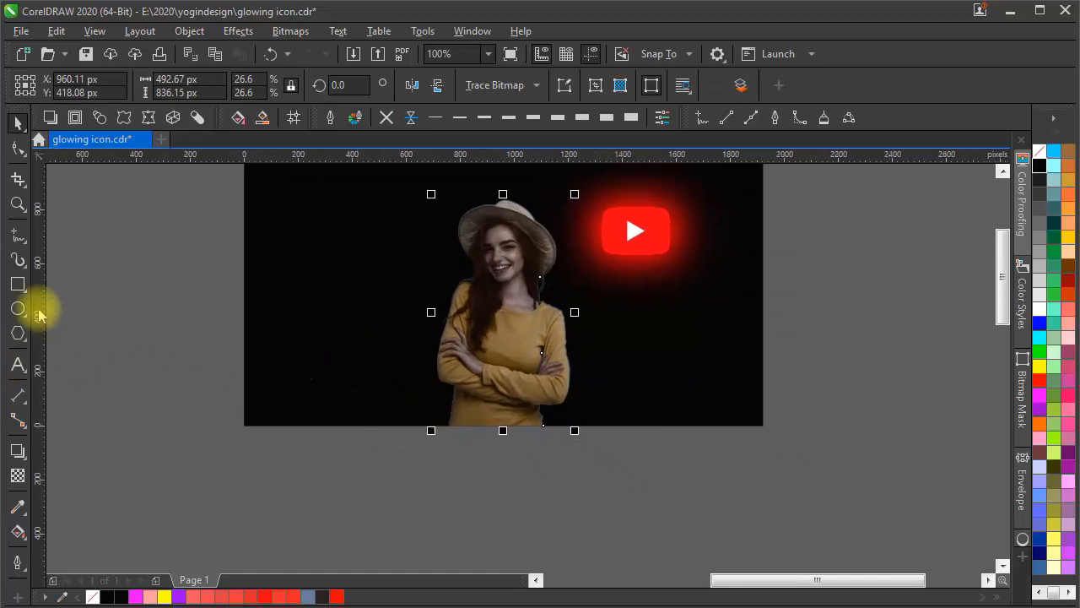
{"action": "left_click_drag", "start_coordinate": [485, 307], "coordinate": [523, 350]}
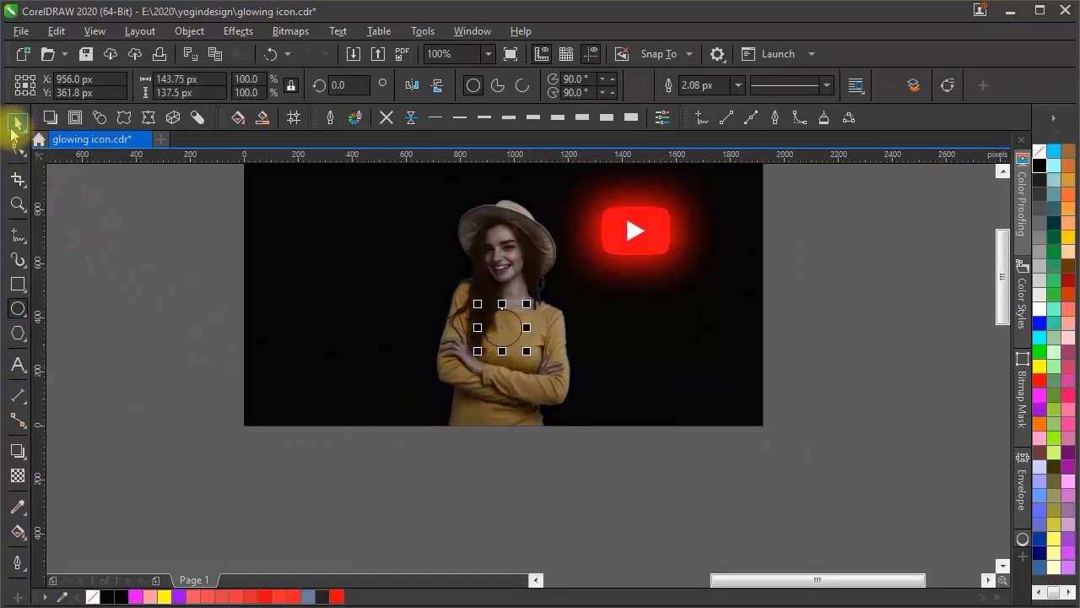
Create a boundary outline around the woman and the ellipse, and move the outline off the page to the right.
{"action": "left_click", "coordinate": [517, 287], "text": "shift"}
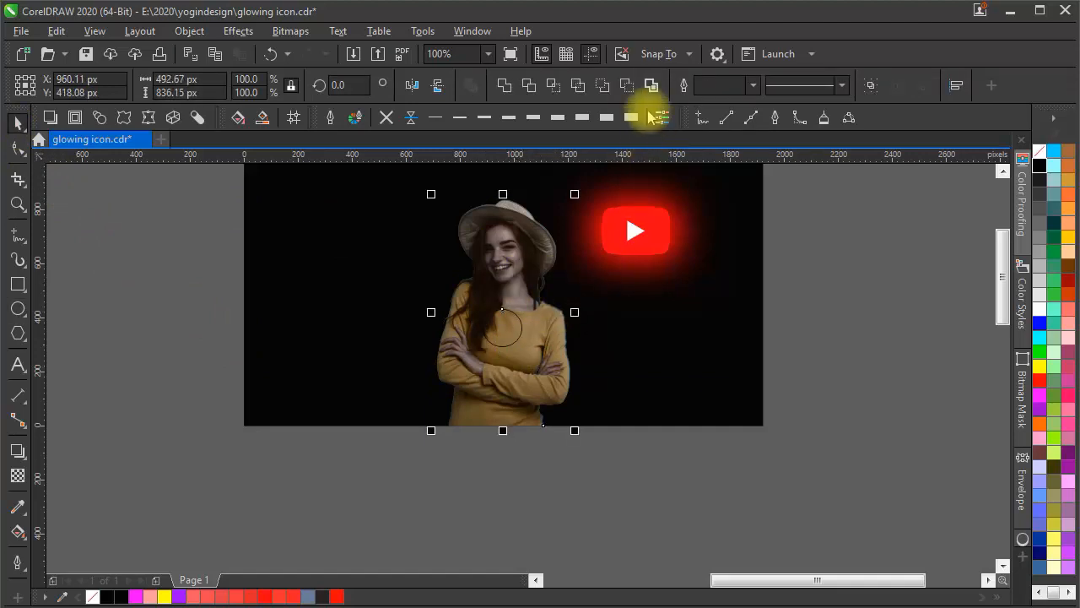
{"action": "left_click", "coordinate": [645, 91]}
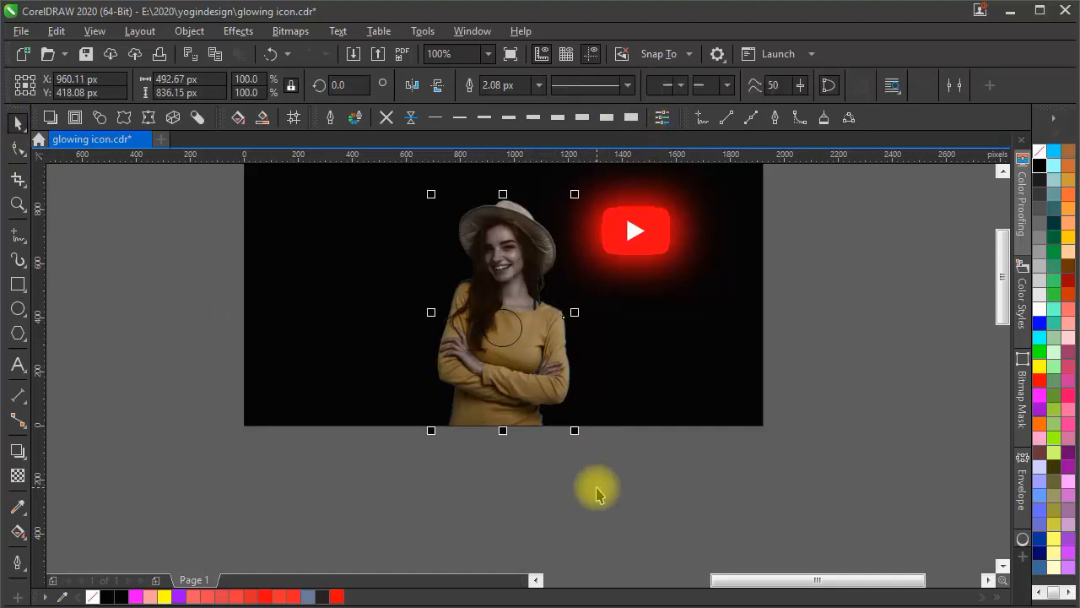
{"action": "left_click_drag", "start_coordinate": [511, 329], "coordinate": [866, 369]}
{"action": "left_click", "coordinate": [501, 347]}
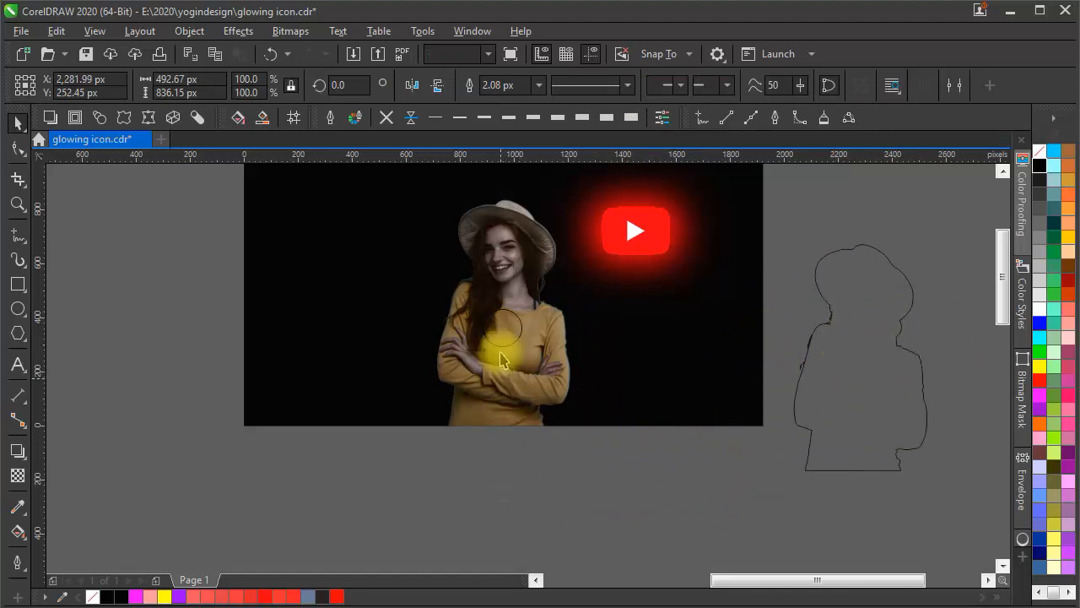
Delete the ellipse on the woman's chest and move the boundary outline back over her silhouette on the page.
{"action": "key", "text": "Delete"}
{"action": "left_click", "coordinate": [828, 471]}
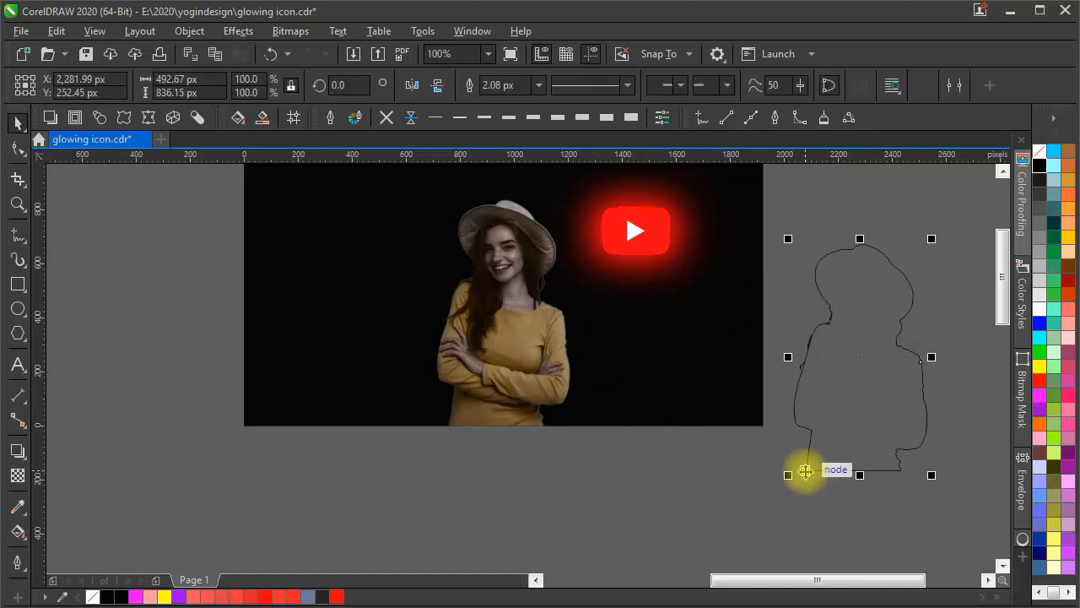
{"action": "left_click_drag", "start_coordinate": [802, 473], "coordinate": [449, 431]}
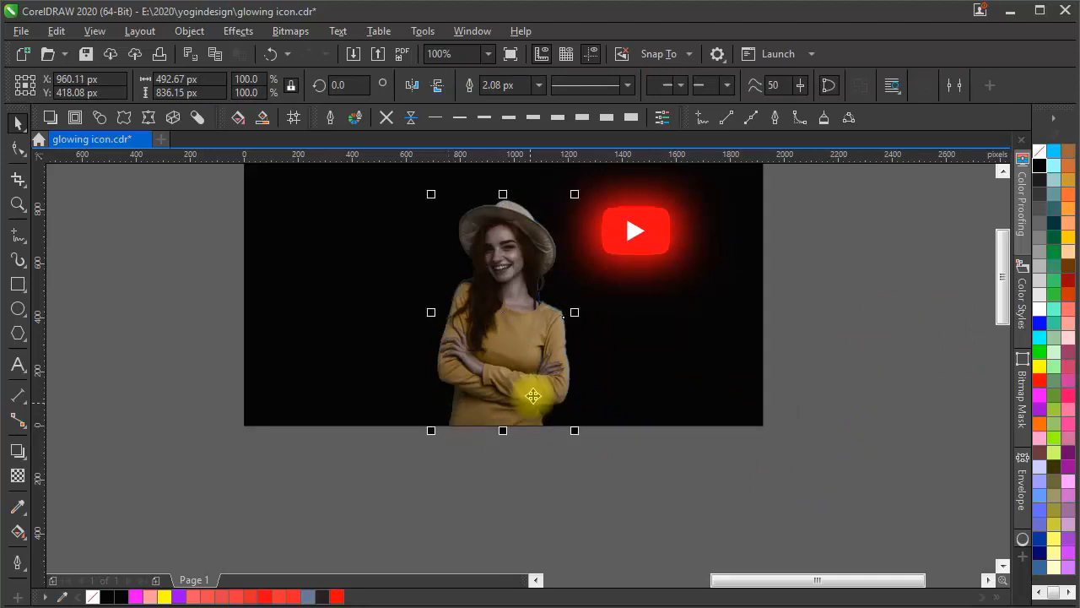
Fill the outline with a linear gradient running from black near her lower arm up to white beside the hat brim.
{"action": "left_click", "coordinate": [18, 532]}
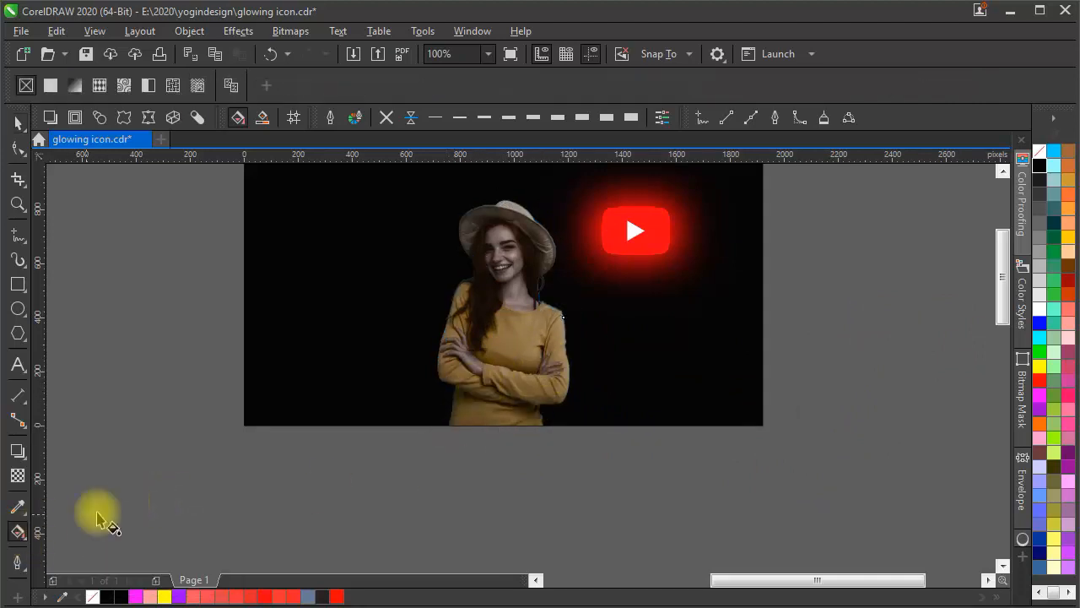
{"action": "left_click_drag", "start_coordinate": [448, 431], "coordinate": [550, 217]}
{"action": "left_click", "coordinate": [448, 425]}
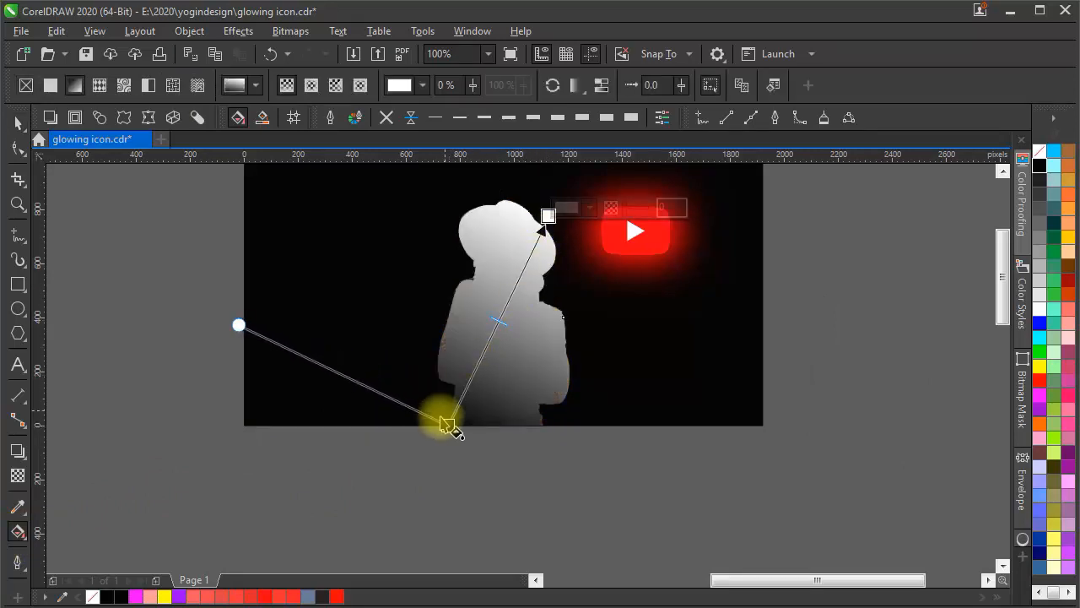
{"action": "left_click_drag", "start_coordinate": [449, 426], "coordinate": [466, 388]}
{"action": "left_click", "coordinate": [541, 231]}
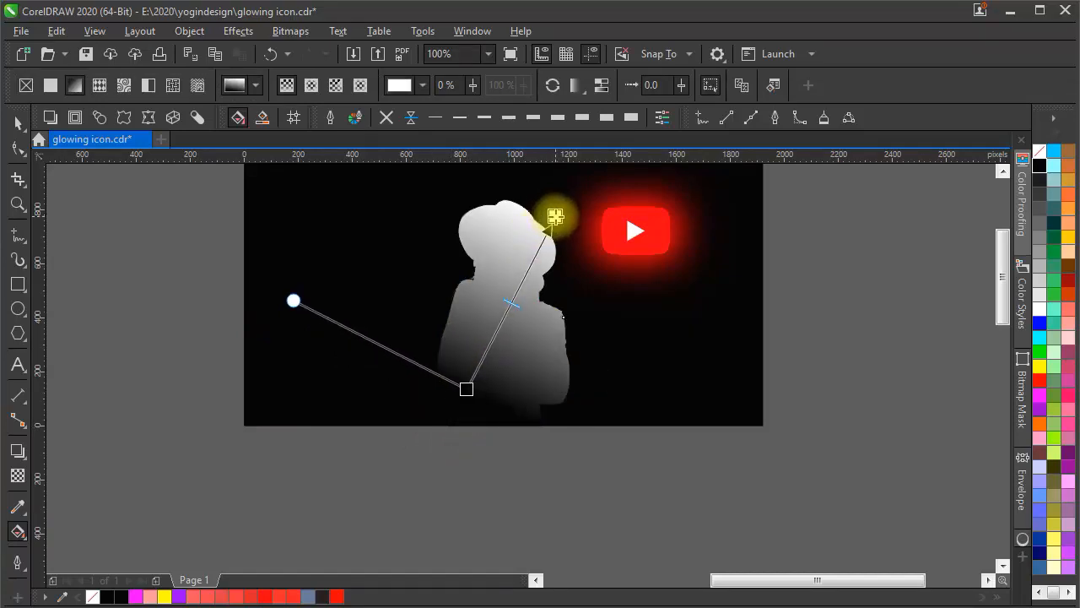
Change the gradient's white end colour to bright red #F10404 using the colour eyedropper.
{"action": "left_click", "coordinate": [554, 217]}
{"action": "left_click", "coordinate": [598, 206]}
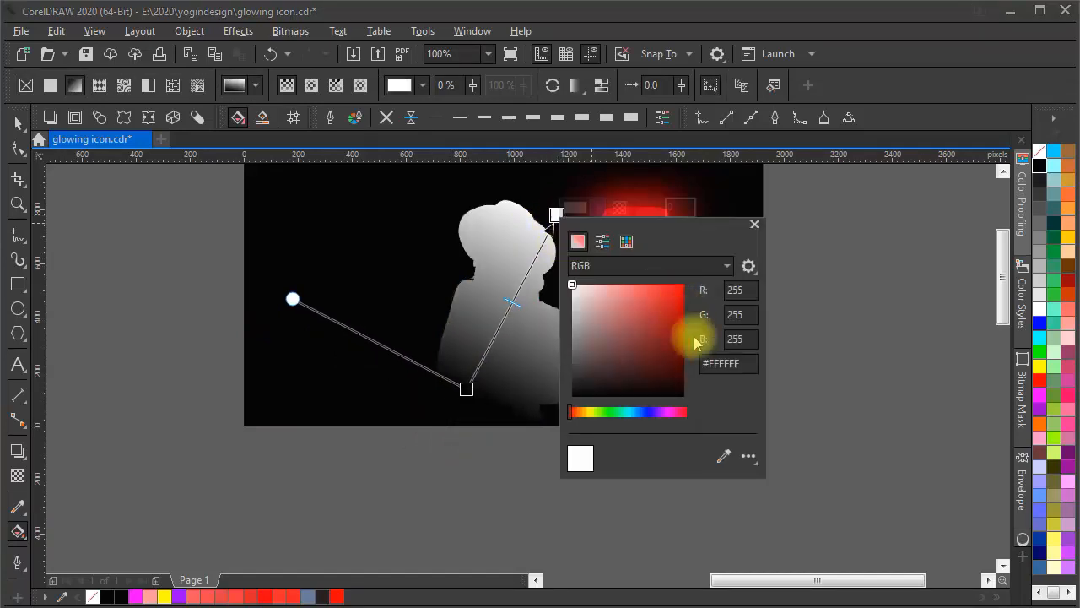
{"action": "left_click", "coordinate": [723, 455]}
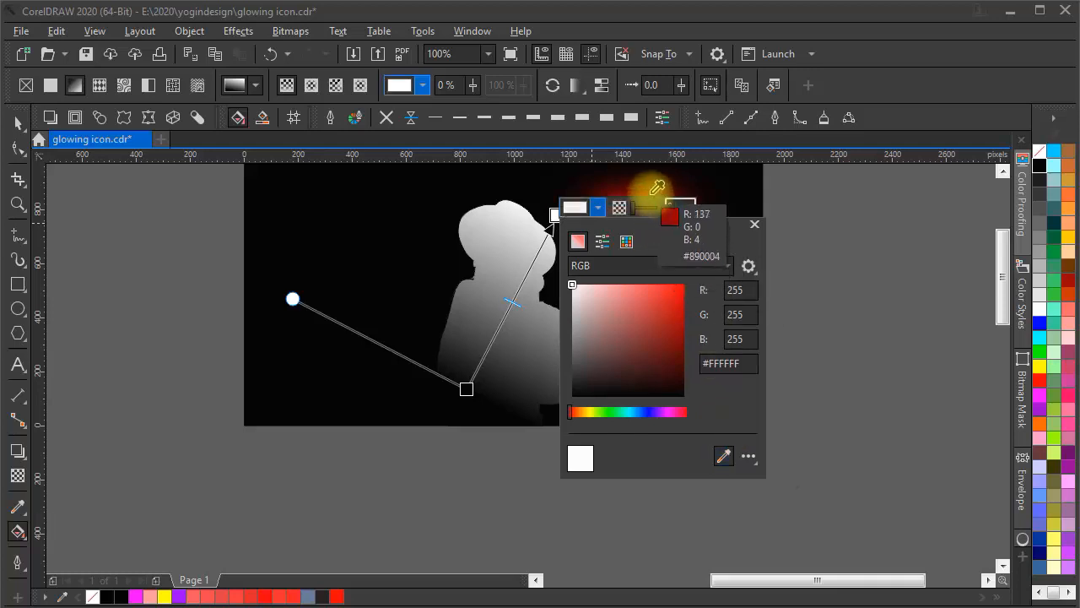
{"action": "left_click", "coordinate": [682, 294]}
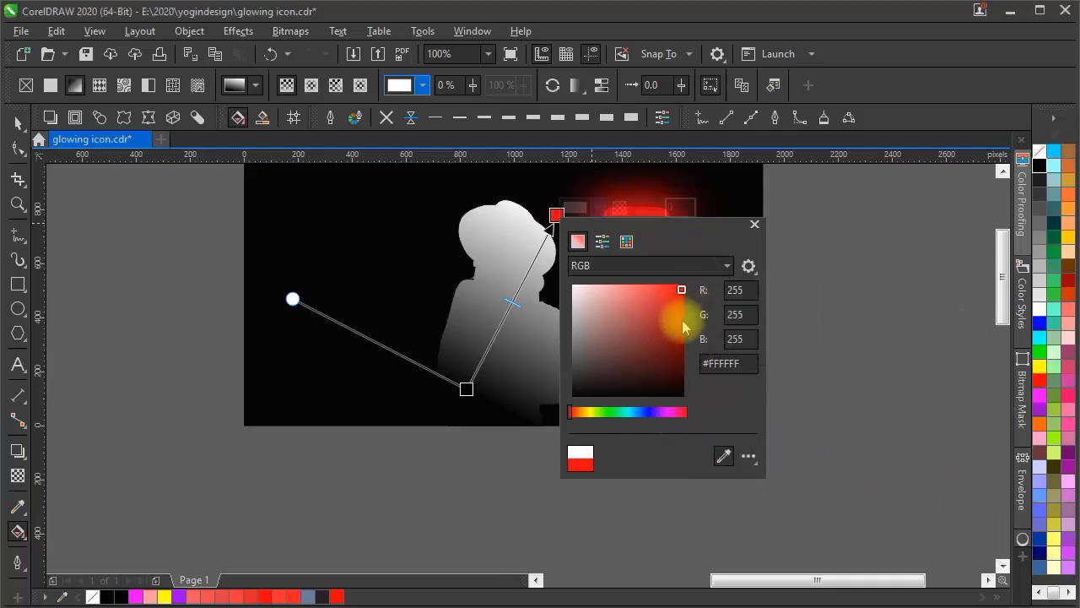
{"action": "left_click", "coordinate": [754, 225]}
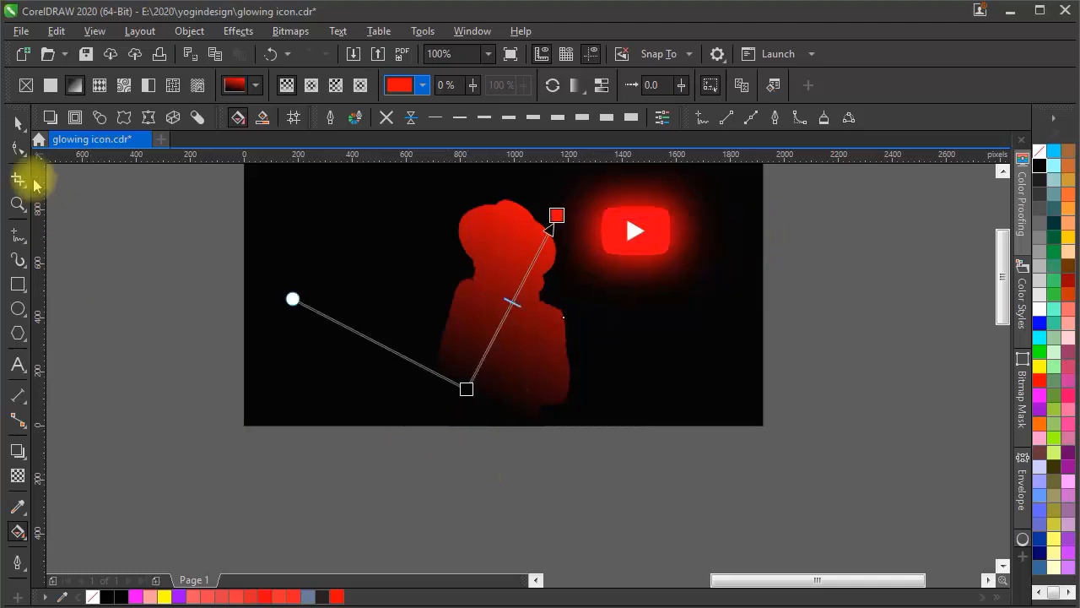
Set the transparency merge mode of the red gradient silhouette to Multiply and select the silhouette again.
{"action": "left_click", "coordinate": [21, 124]}
{"action": "left_click", "coordinate": [458, 463]}
{"action": "left_click", "coordinate": [495, 340]}
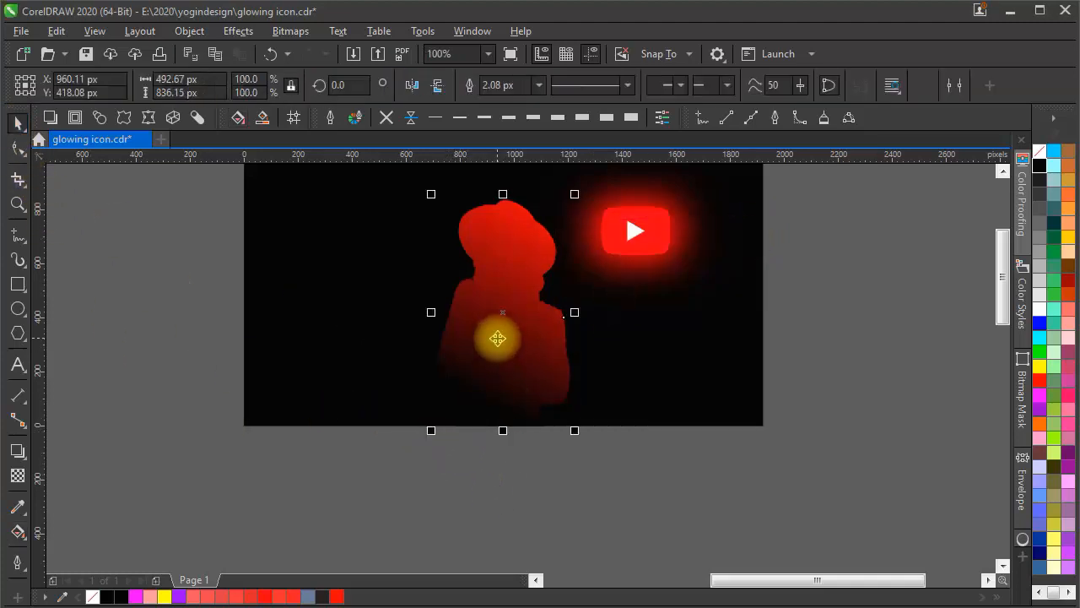
{"action": "left_click", "coordinate": [18, 477]}
{"action": "left_click", "coordinate": [239, 85]}
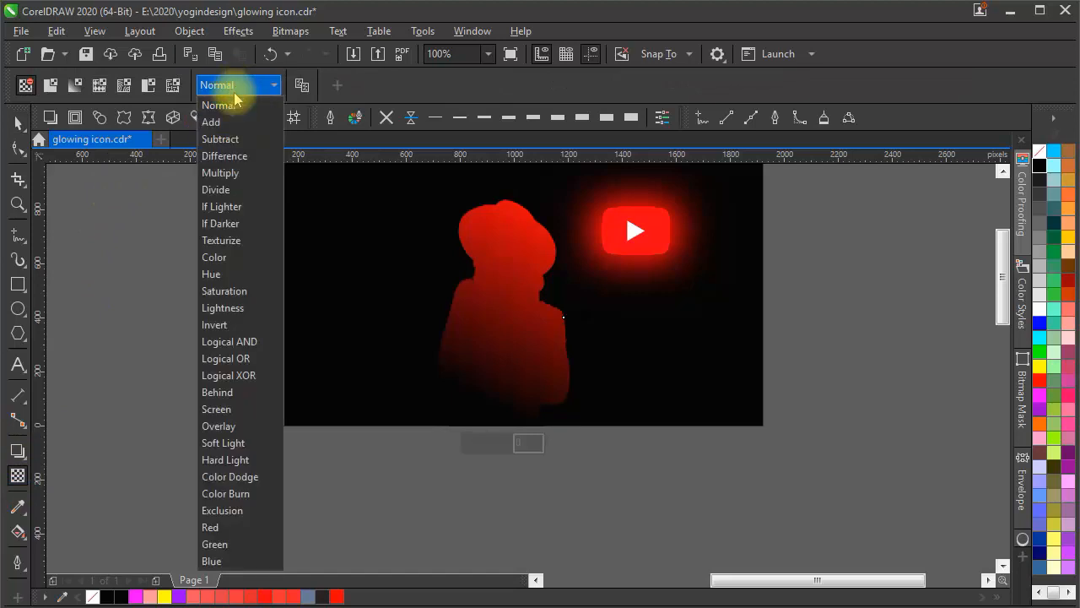
{"action": "left_click", "coordinate": [242, 173]}
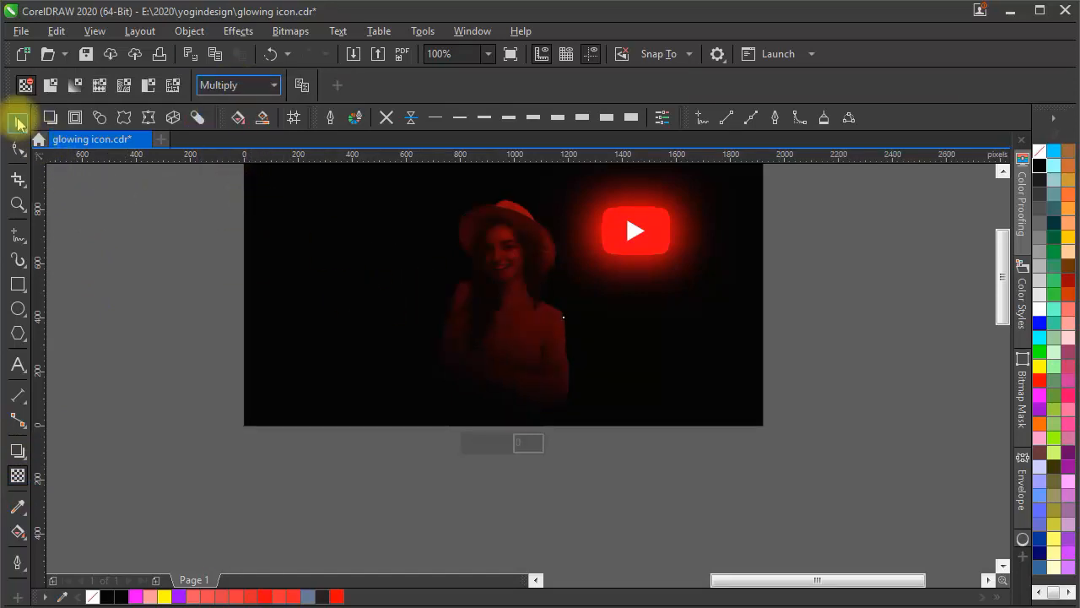
{"action": "left_click", "coordinate": [18, 122]}
{"action": "left_click", "coordinate": [519, 321]}
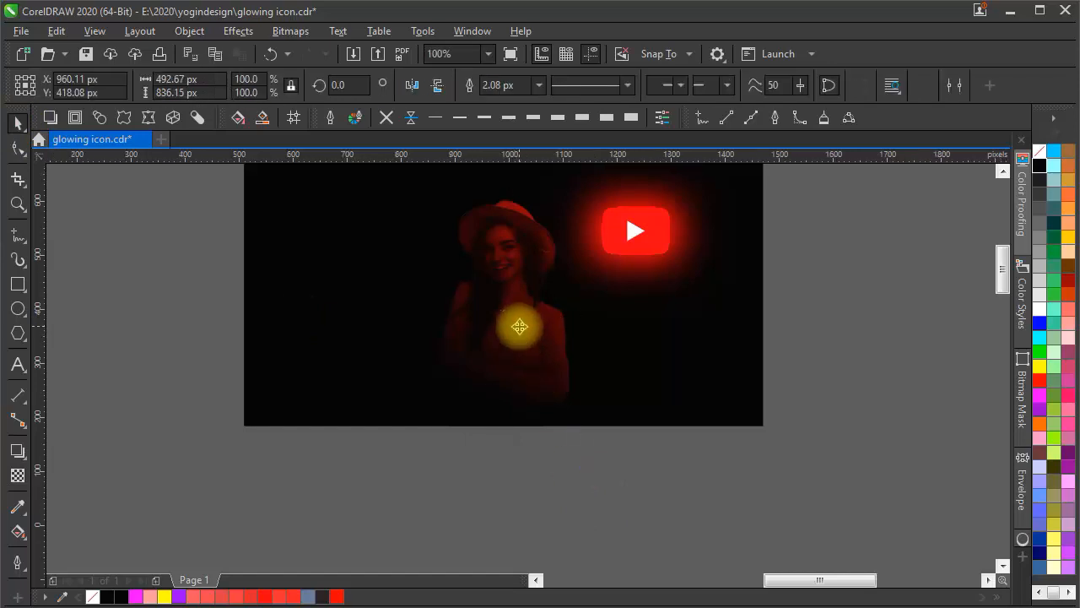
{"action": "scroll", "coordinate": [519, 327], "scroll_direction": "up", "scroll_amount": 1}
{"action": "scroll", "coordinate": [519, 327], "scroll_direction": "down", "scroll_amount": 1}
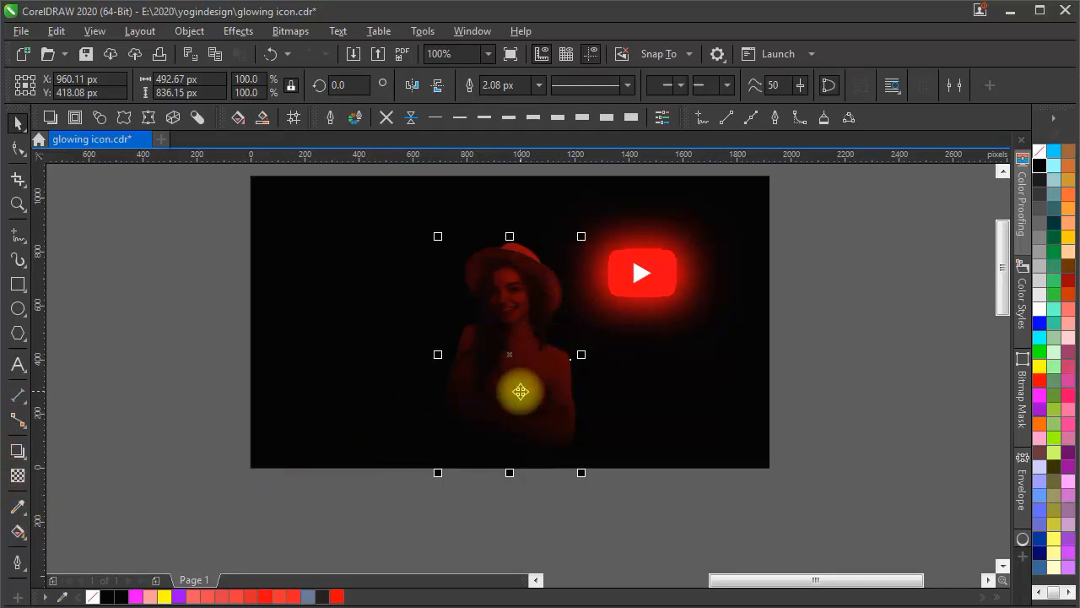
Move the red overlay aside to reveal the coloured woman, and return it exactly over her.
{"action": "left_click_drag", "start_coordinate": [505, 392], "coordinate": [422, 391]}
{"action": "left_click", "coordinate": [531, 365]}
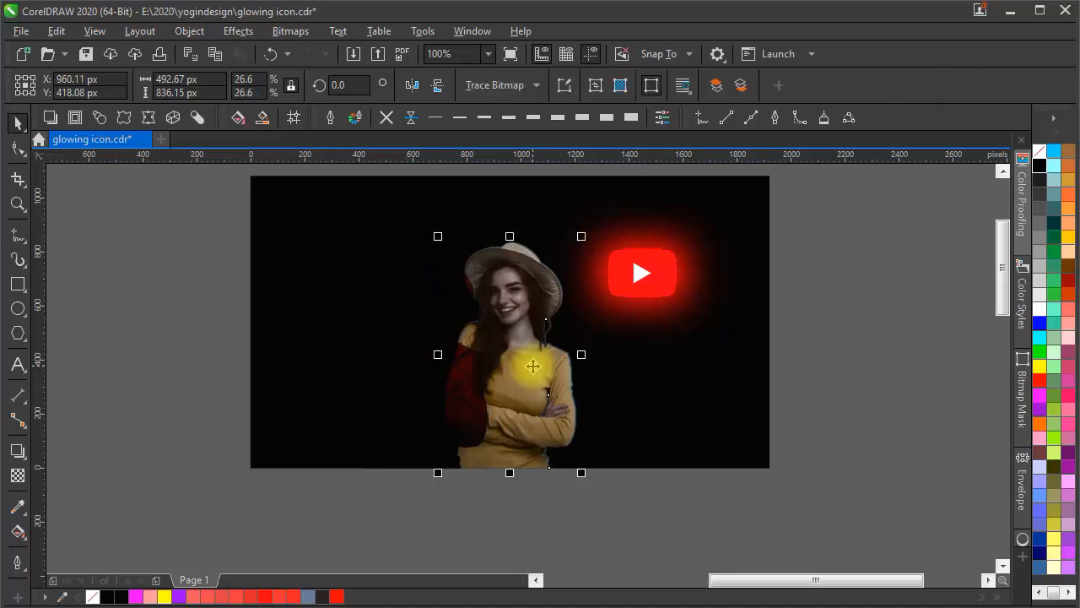
{"action": "left_click", "coordinate": [464, 396]}
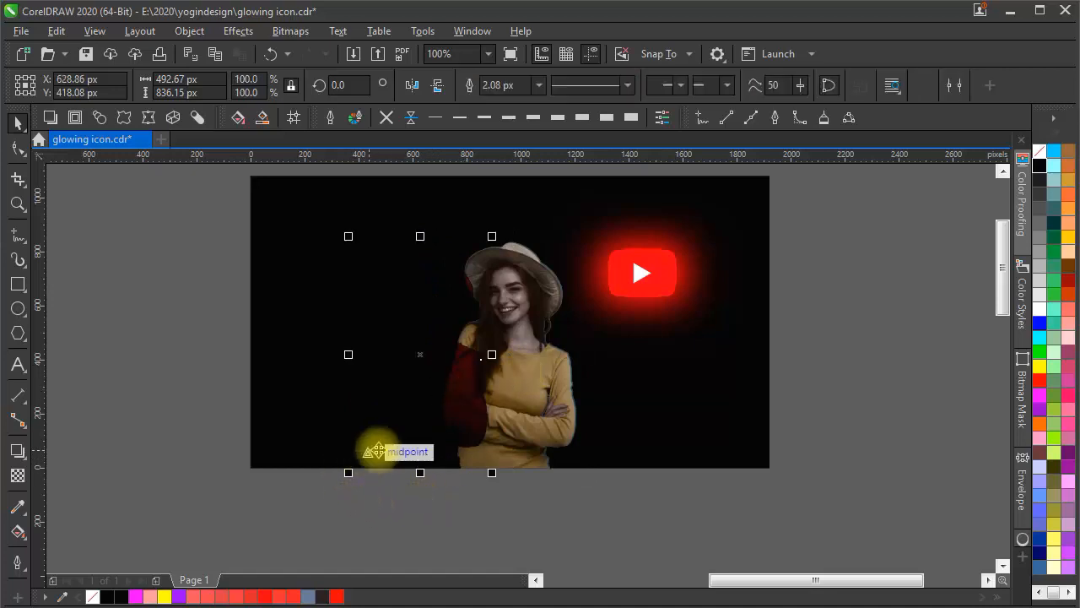
{"action": "mouse_move", "coordinate": [380, 449]}
{"action": "left_mouse_down"}
{"action": "mouse_move", "coordinate": [480, 441]}
{"action": "mouse_move", "coordinate": [453, 446]}
{"action": "mouse_move", "coordinate": [527, 458]}
{"action": "mouse_move", "coordinate": [507, 502]}
{"action": "mouse_move", "coordinate": [510, 524]}
{"action": "mouse_move", "coordinate": [477, 460]}
{"action": "mouse_move", "coordinate": [454, 468]}
{"action": "left_mouse_up"}
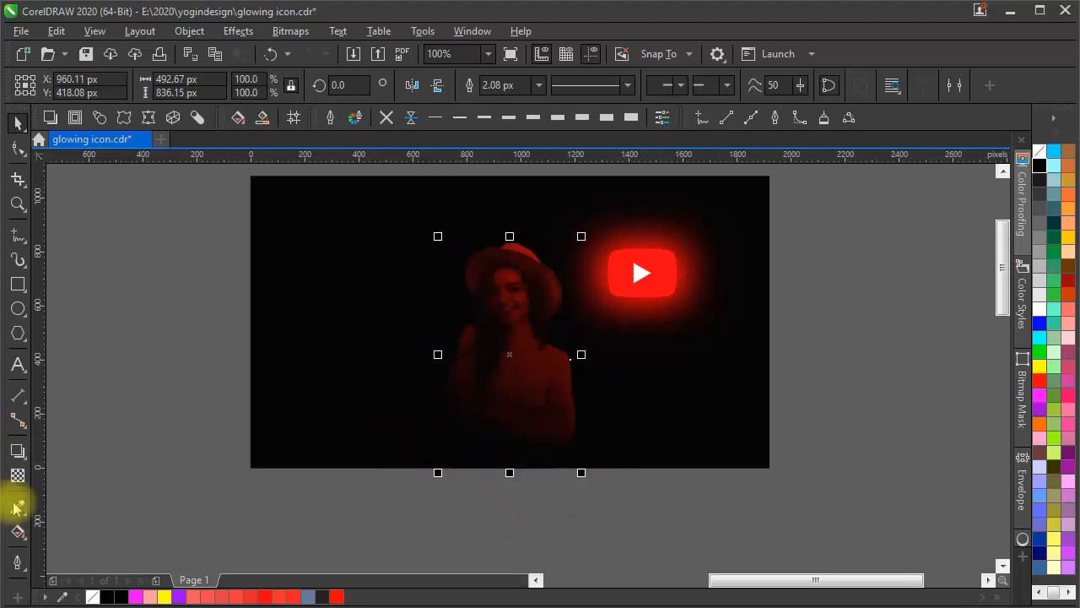
Adjust the overlay's gradient by shifting its black start slightly down and its red end slightly in towards the woman.
{"action": "left_click", "coordinate": [18, 530]}
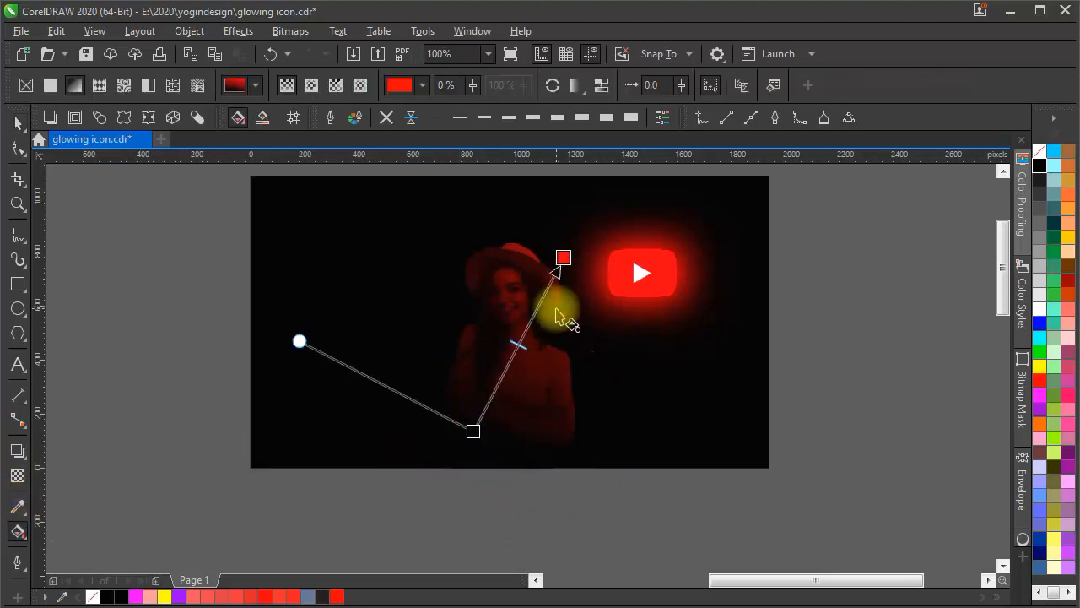
{"action": "left_click_drag", "start_coordinate": [473, 437], "coordinate": [470, 445]}
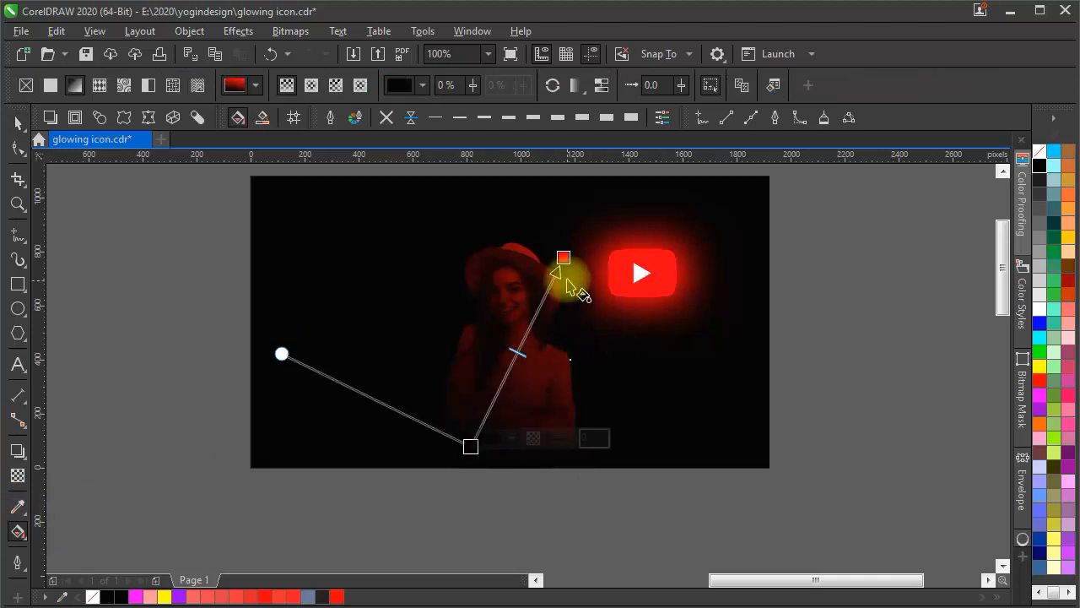
{"action": "mouse_move", "coordinate": [563, 259]}
{"action": "left_mouse_down"}
{"action": "mouse_move", "coordinate": [547, 265]}
{"action": "mouse_move", "coordinate": [556, 280]}
{"action": "left_mouse_up"}
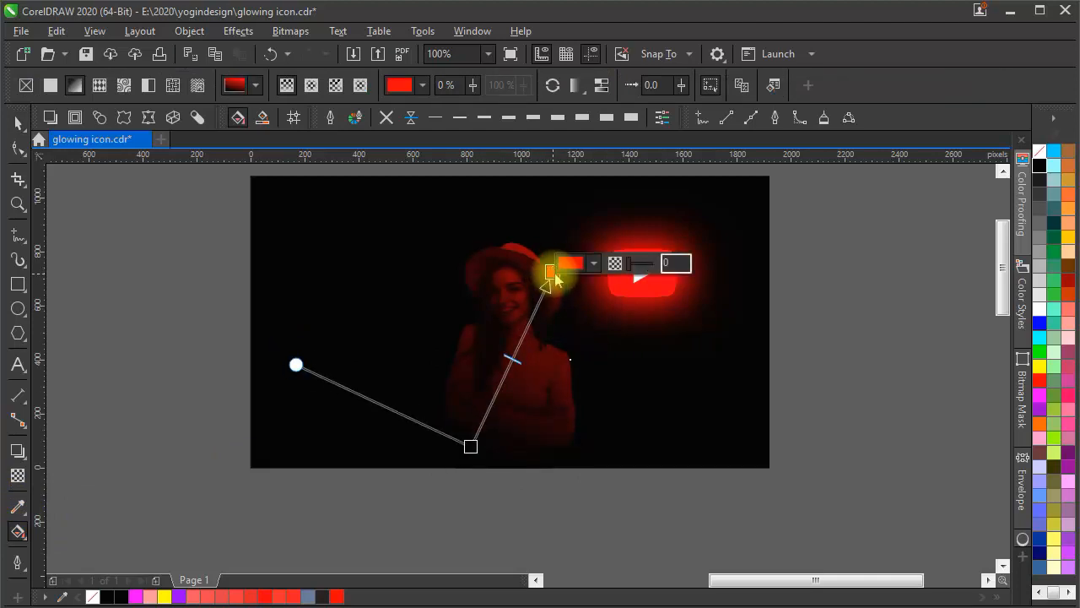
Lighten the gradient's red end colour to #FA2828 and deselect the overlay.
{"action": "left_click", "coordinate": [596, 268]}
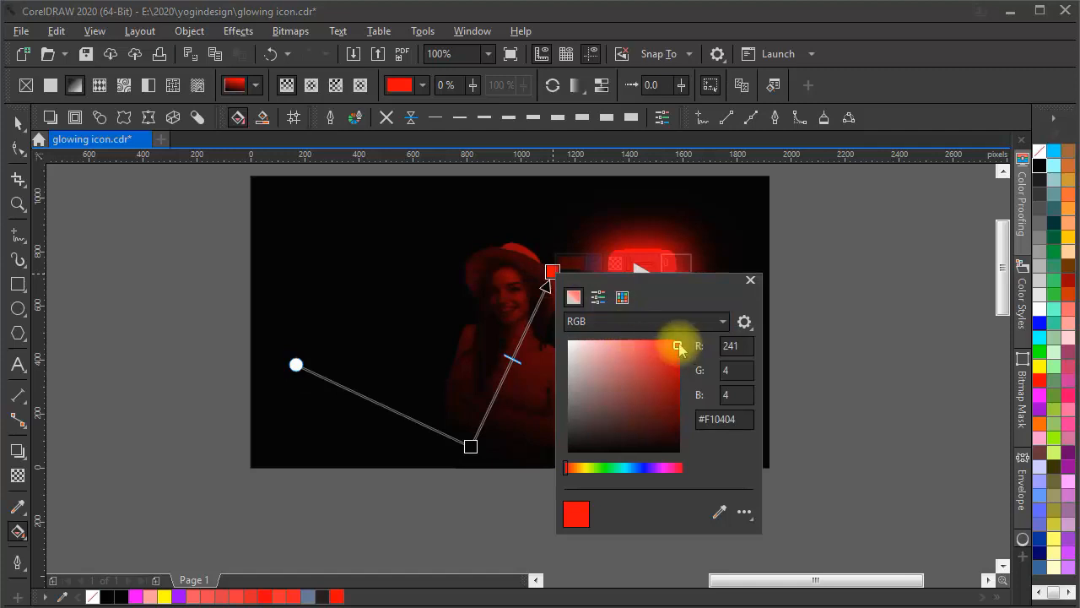
{"action": "left_click_drag", "start_coordinate": [662, 346], "coordinate": [663, 343]}
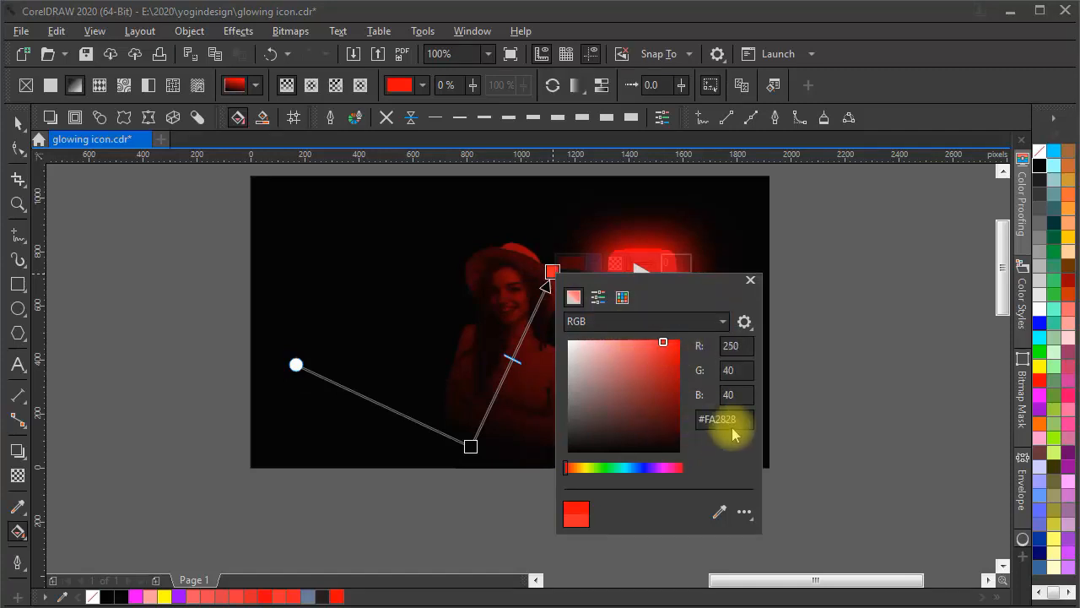
{"action": "left_click", "coordinate": [751, 281]}
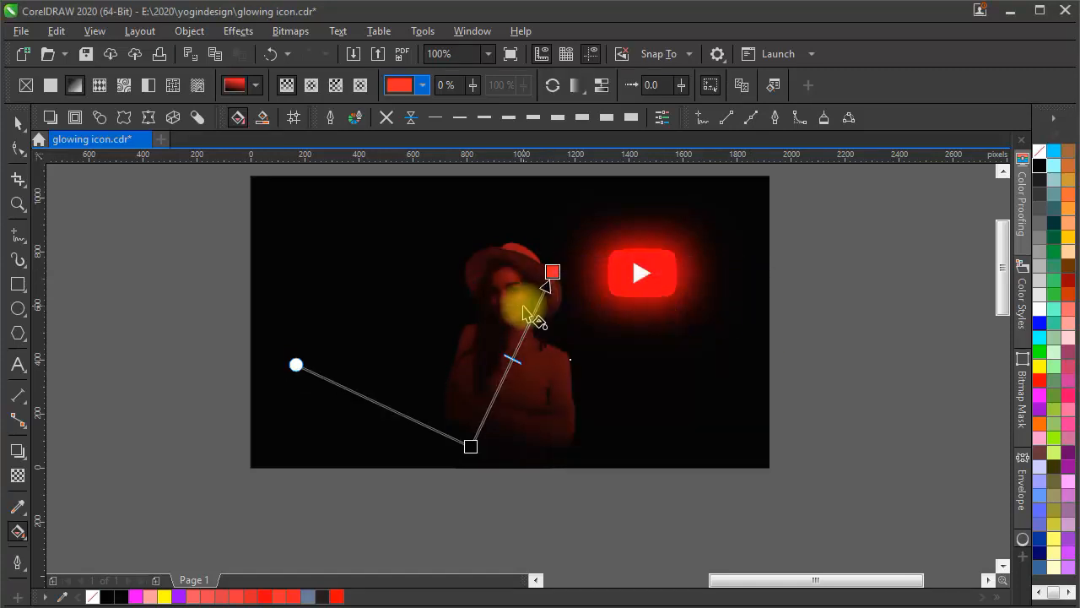
{"action": "scroll", "coordinate": [537, 305], "scroll_direction": "up", "scroll_amount": 1}
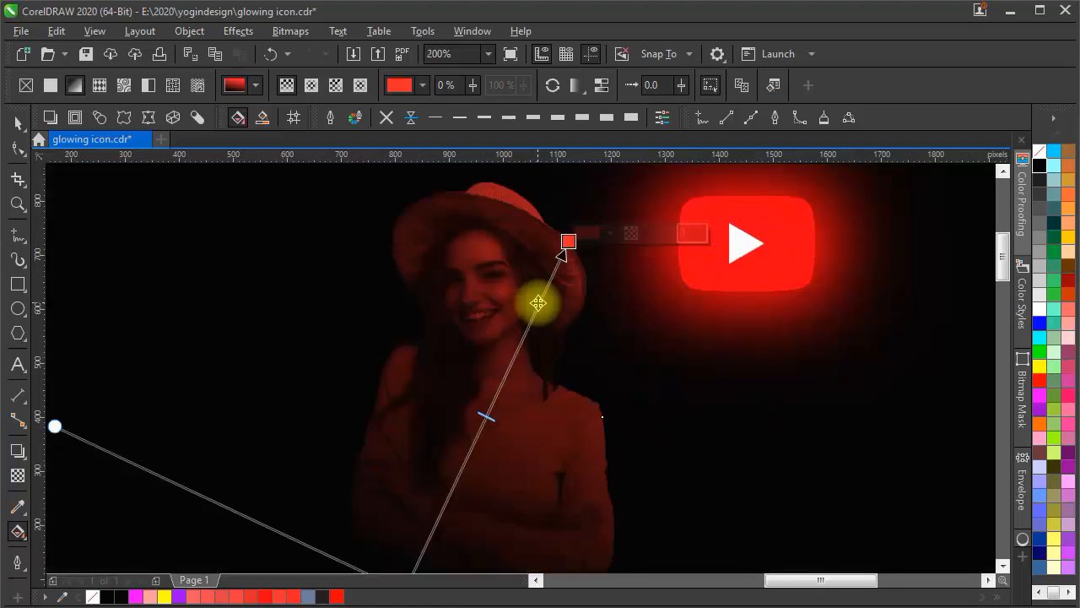
{"action": "scroll", "coordinate": [538, 302], "scroll_direction": "down", "scroll_amount": 1}
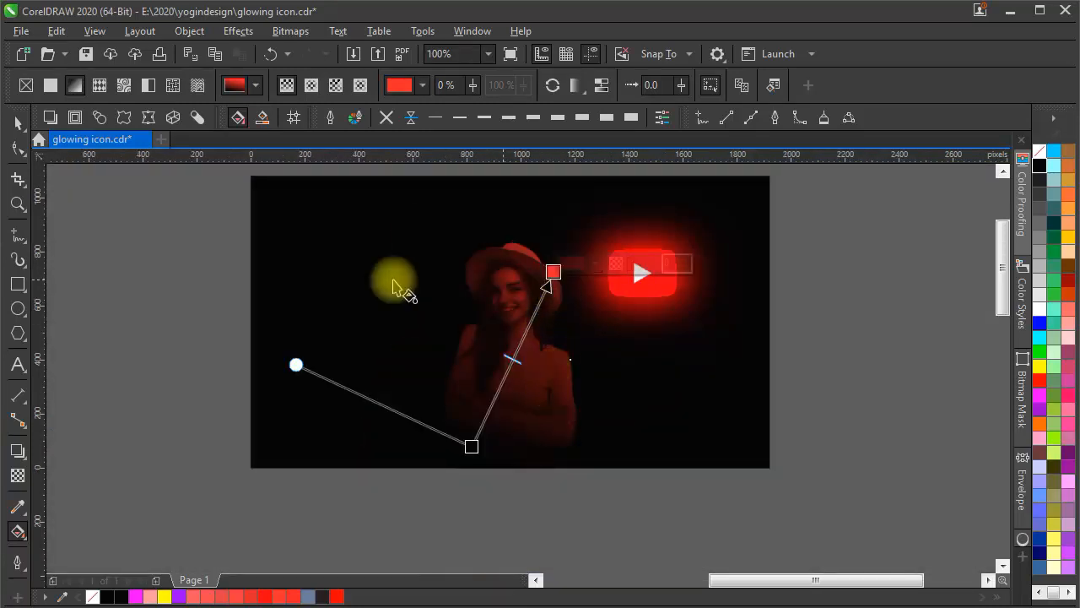
{"action": "left_click", "coordinate": [18, 123]}
{"action": "scroll", "coordinate": [531, 346], "scroll_direction": "down", "scroll_amount": 2}
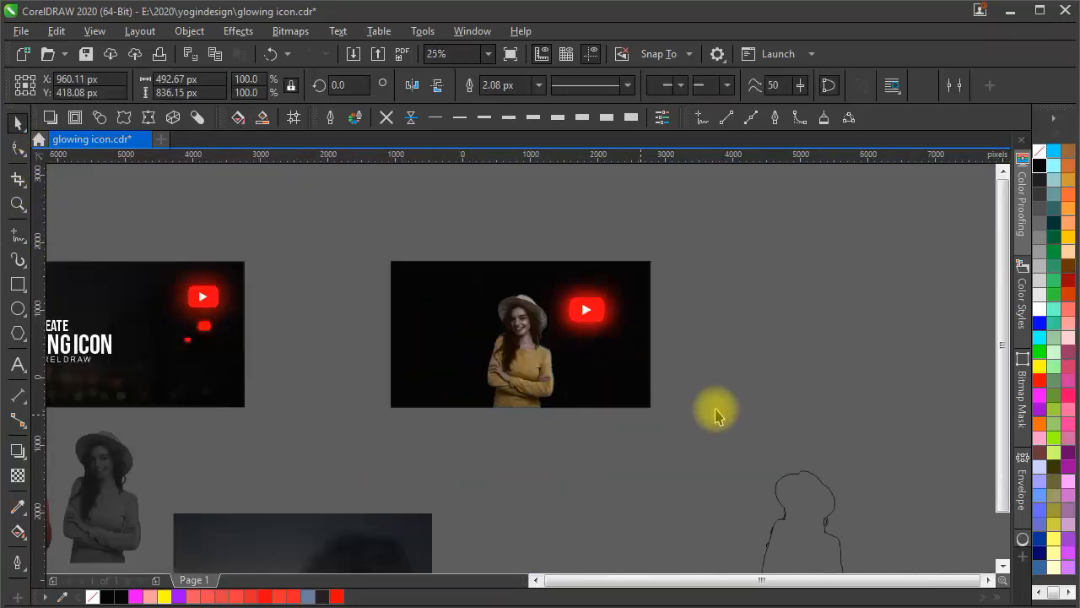
{"action": "key", "text": "Escape"}
Select the YouTube icon with its glow, scale it down to about 714 by 607 px and move it slightly lower.
{"action": "scroll", "coordinate": [531, 354], "scroll_direction": "up", "scroll_amount": 1}
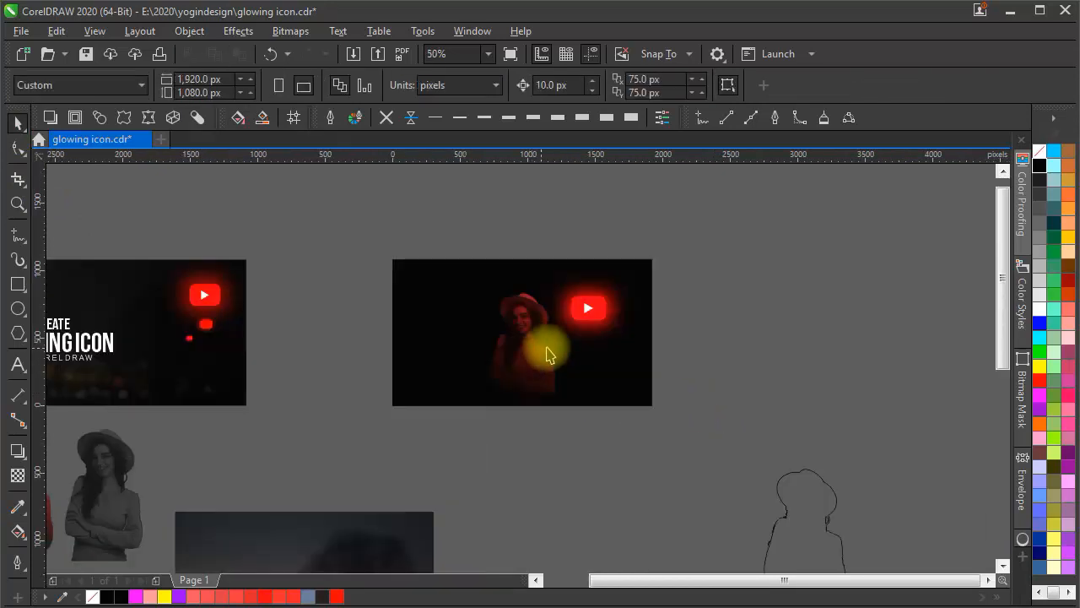
{"action": "scroll", "coordinate": [550, 351], "scroll_direction": "up", "scroll_amount": 1}
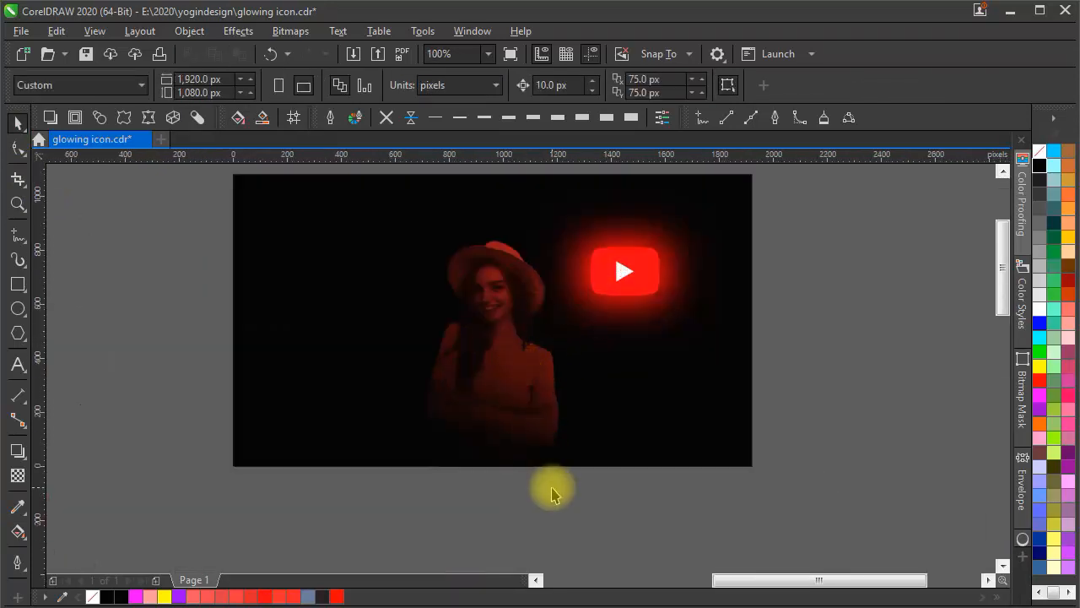
{"action": "left_click", "coordinate": [677, 264]}
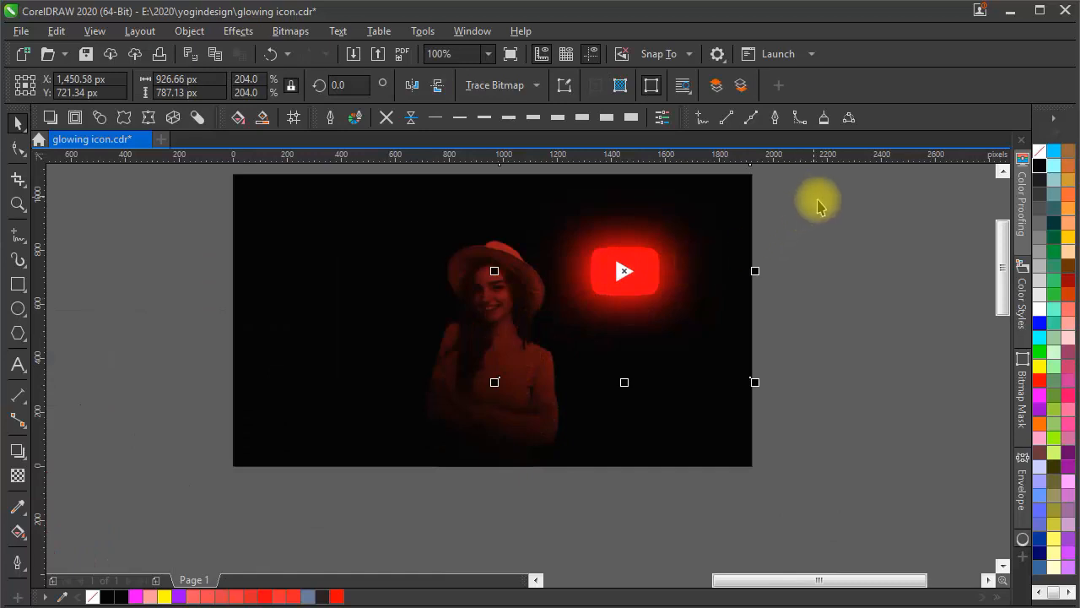
{"action": "left_click_drag", "start_coordinate": [814, 270], "coordinate": [776, 384]}
{"action": "mouse_move", "coordinate": [797, 234]}
{"action": "left_mouse_down"}
{"action": "mouse_move", "coordinate": [586, 503]}
{"action": "mouse_move", "coordinate": [402, 547]}
{"action": "mouse_move", "coordinate": [422, 547]}
{"action": "left_mouse_up"}
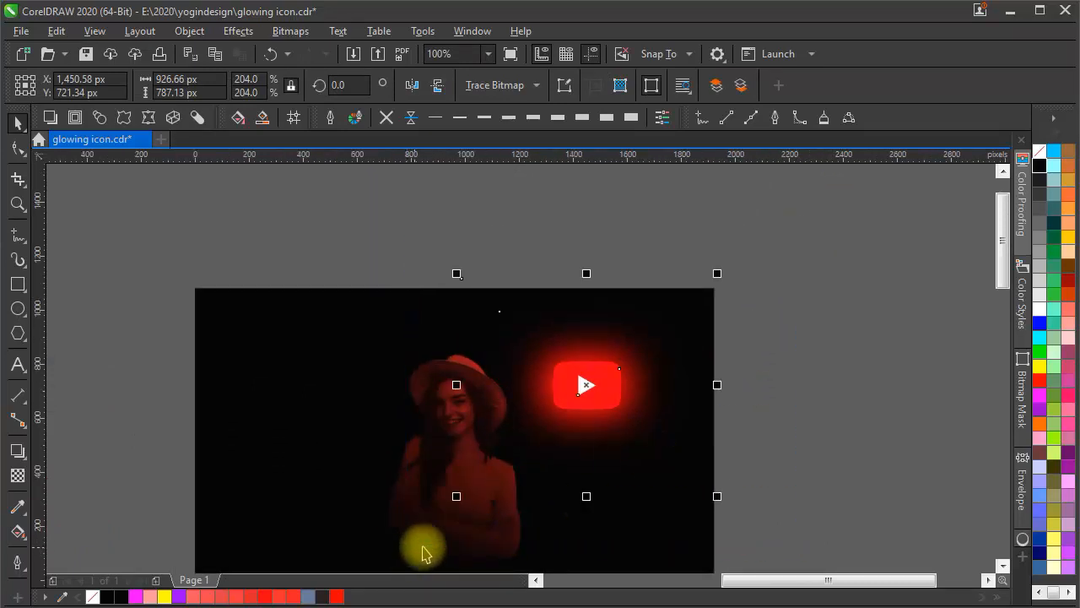
{"action": "left_click_drag", "start_coordinate": [457, 496], "coordinate": [579, 422]}
{"action": "left_click_drag", "start_coordinate": [615, 357], "coordinate": [586, 400]}
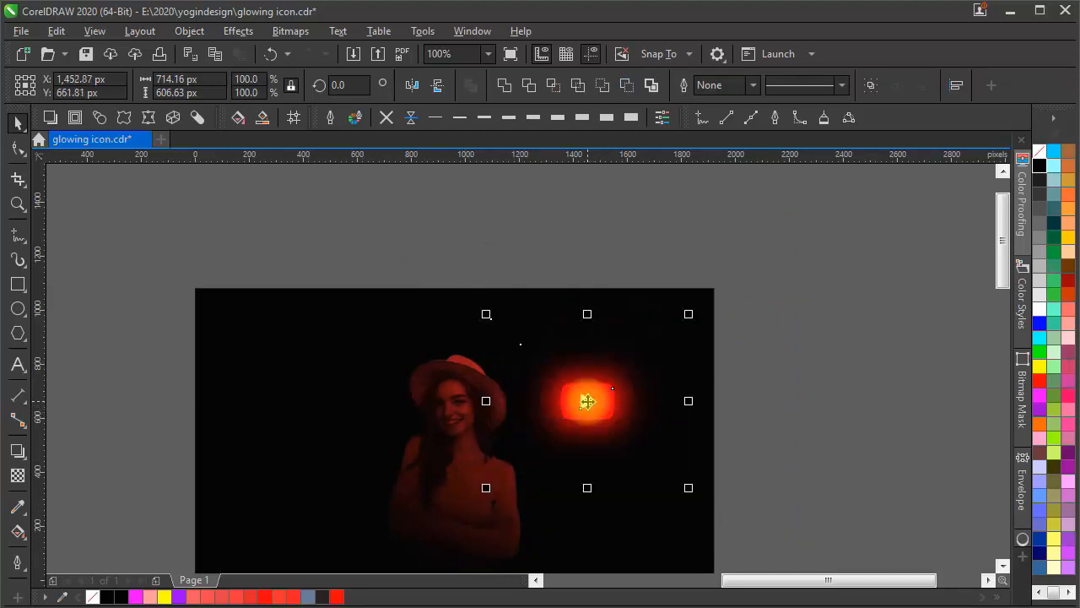
Enlarge the icon and its glow to about 773 by 656 px and move them closer to the woman.
{"action": "left_click_drag", "start_coordinate": [688, 314], "coordinate": [705, 300]}
{"action": "scroll", "coordinate": [610, 452], "scroll_direction": "up", "scroll_amount": 2}
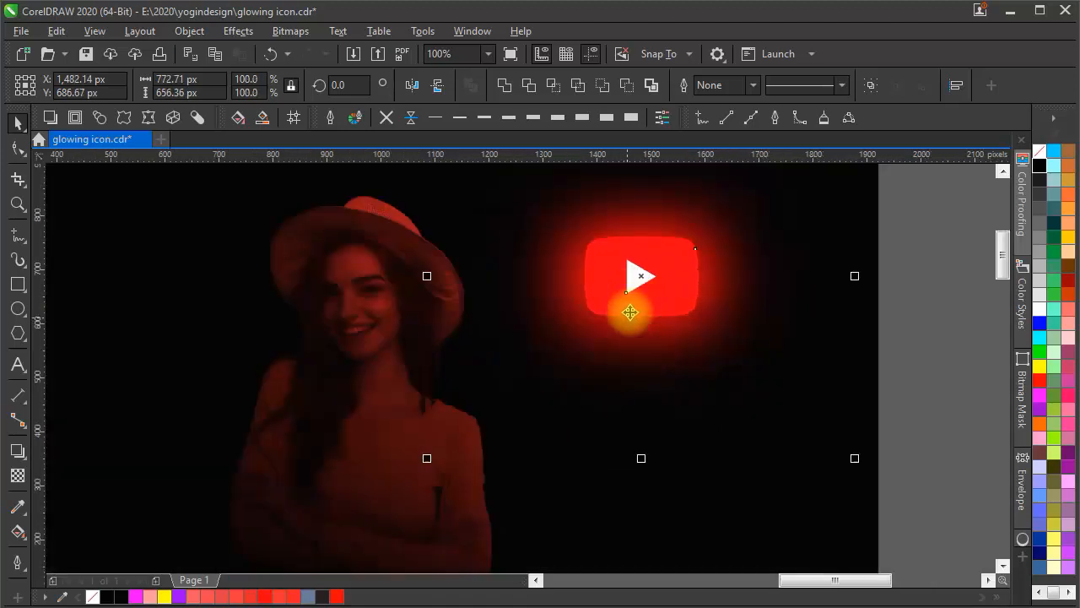
{"action": "left_click_drag", "start_coordinate": [639, 279], "coordinate": [603, 292]}
{"action": "scroll", "coordinate": [602, 292], "scroll_direction": "down", "scroll_amount": 3}
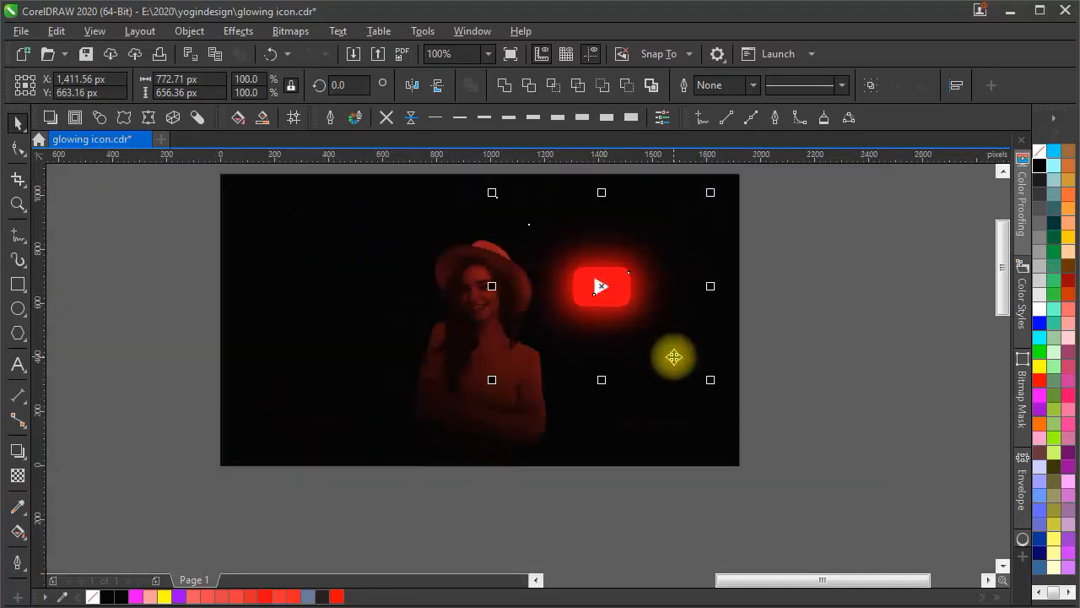
Move the icon and its glow slightly up and to the right, away from the woman, and deselect them.
{"action": "left_click_drag", "start_coordinate": [674, 357], "coordinate": [639, 437]}
{"action": "left_click_drag", "start_coordinate": [566, 367], "coordinate": [577, 352]}
{"action": "left_click", "coordinate": [775, 399]}
{"action": "scroll", "coordinate": [495, 422], "scroll_direction": "down", "scroll_amount": 2}
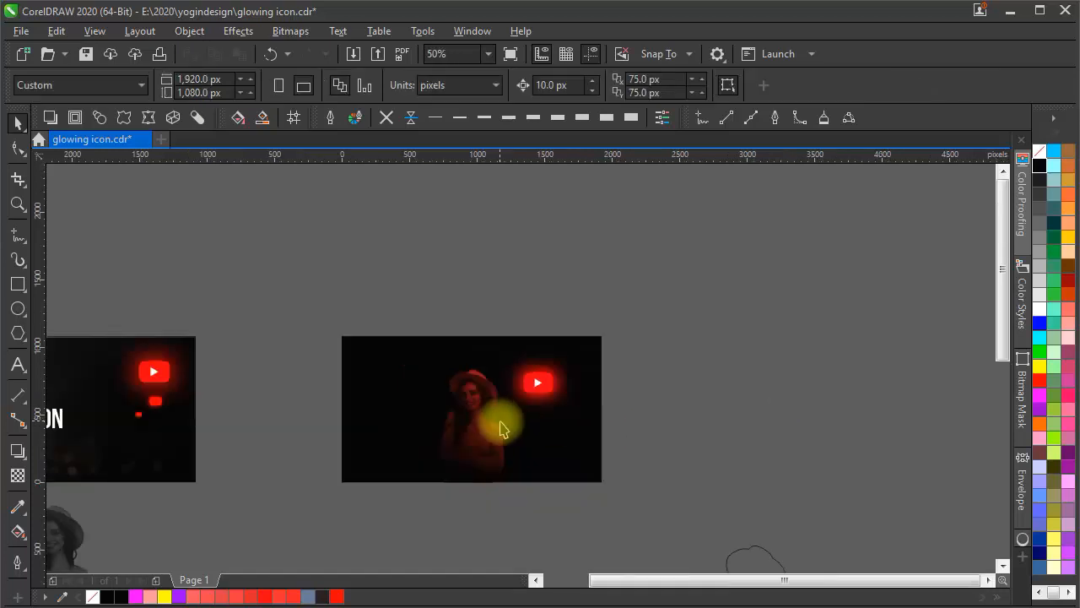
{"action": "left_click_drag", "start_coordinate": [506, 427], "coordinate": [597, 444]}
{"action": "scroll", "coordinate": [527, 419], "scroll_direction": "up", "scroll_amount": 2}
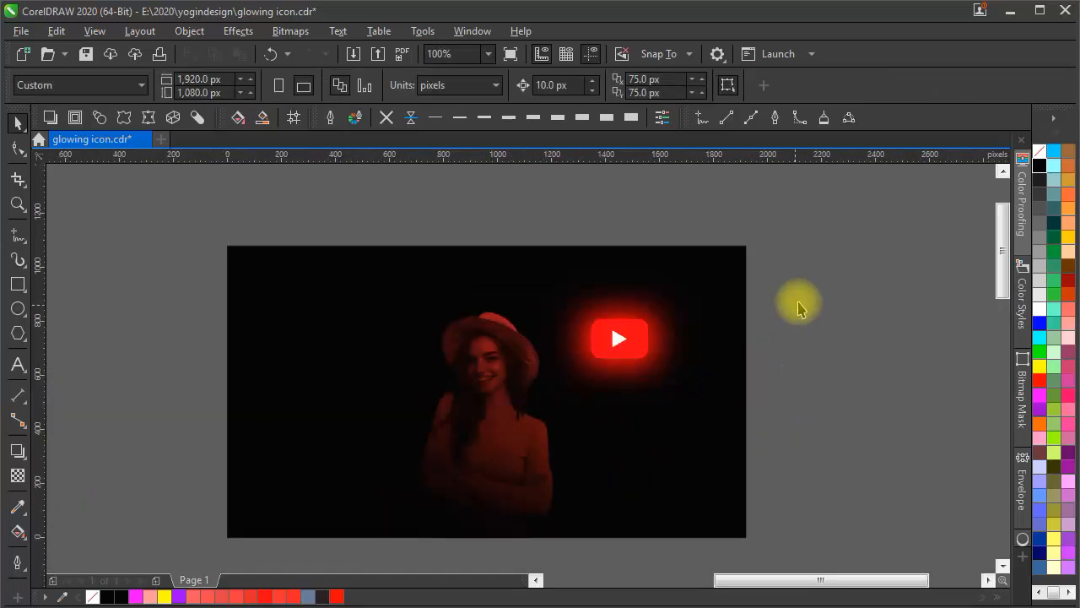
Place a duplicate of the YouTube icon, without its glow, below the original and ungroup its parts.
{"action": "left_click_drag", "start_coordinate": [803, 299], "coordinate": [657, 406]}
{"action": "left_click_drag", "start_coordinate": [807, 301], "coordinate": [586, 379]}
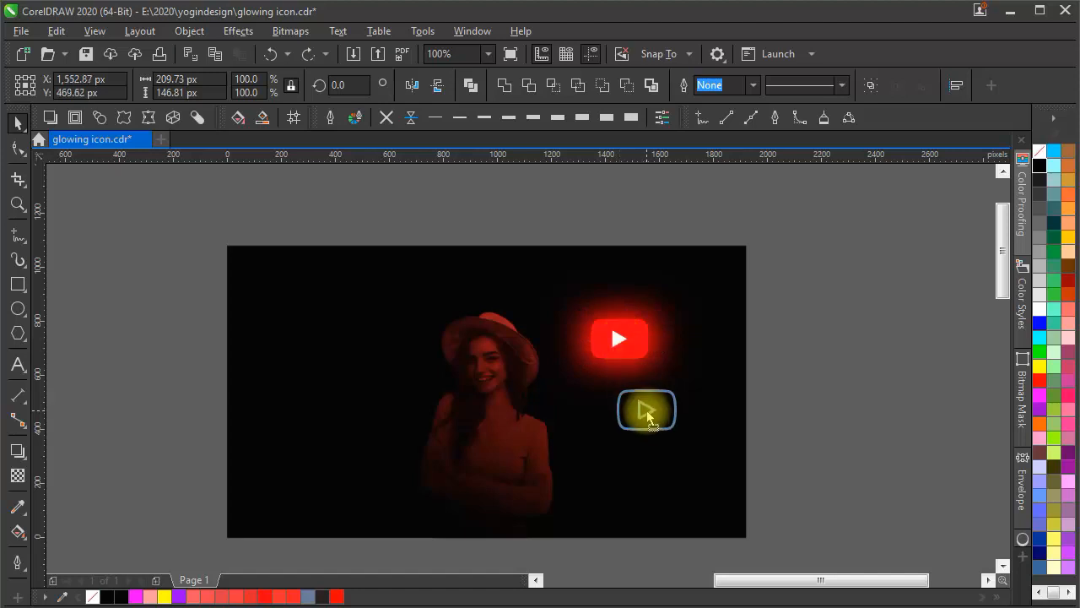
{"action": "left_click", "coordinate": [790, 422]}
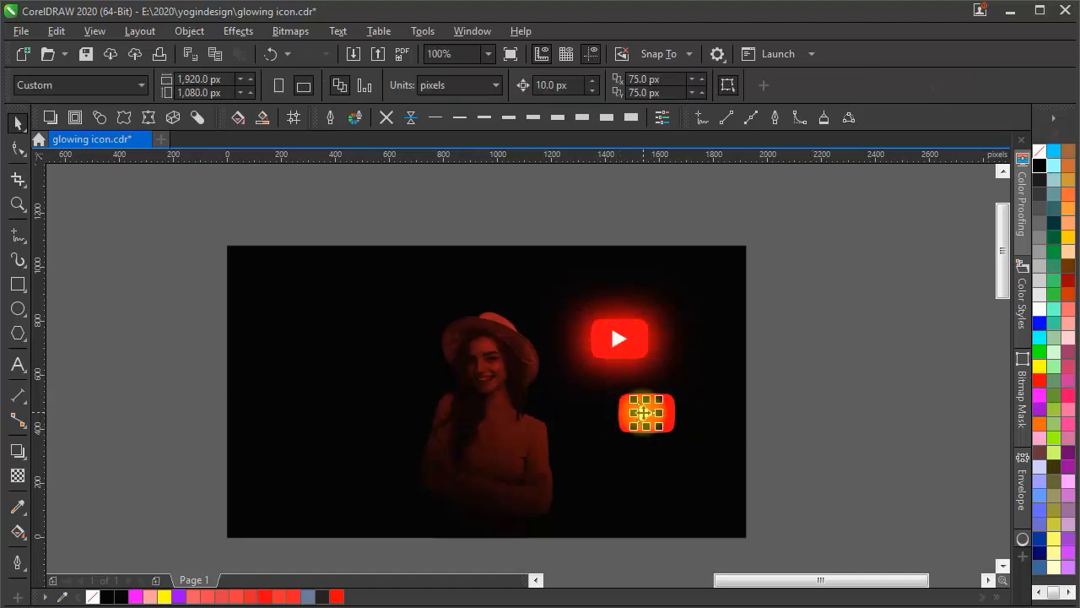
Delete the duplicate's play triangle and scale its red rounded shape down to about 85 by 59 px.
{"action": "scroll", "coordinate": [682, 434], "scroll_direction": "up", "scroll_amount": 2}
{"action": "left_click", "coordinate": [643, 419]}
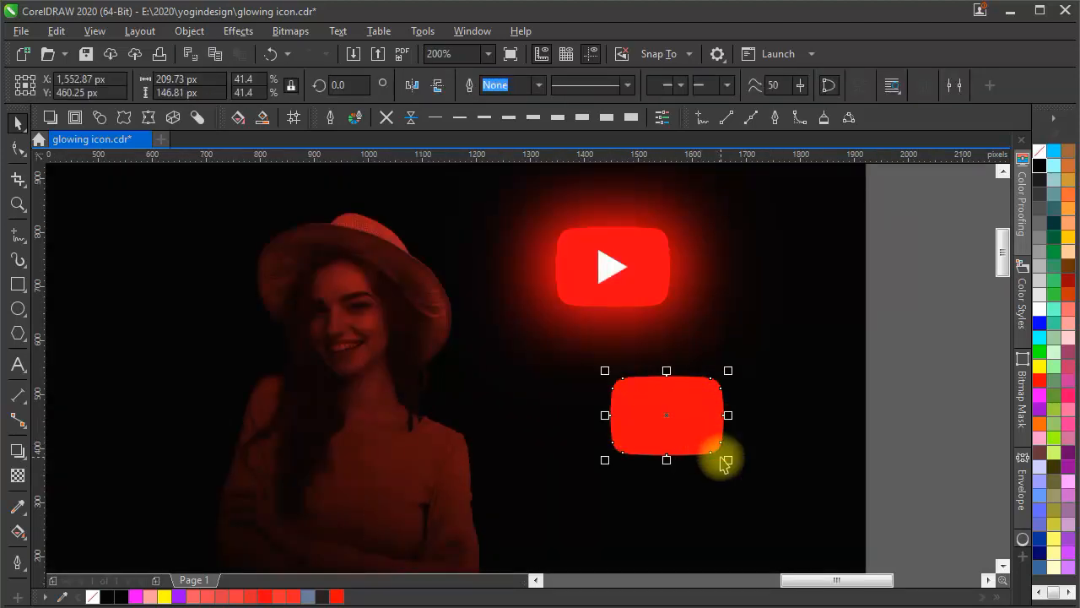
{"action": "left_click_drag", "start_coordinate": [722, 459], "coordinate": [622, 400]}
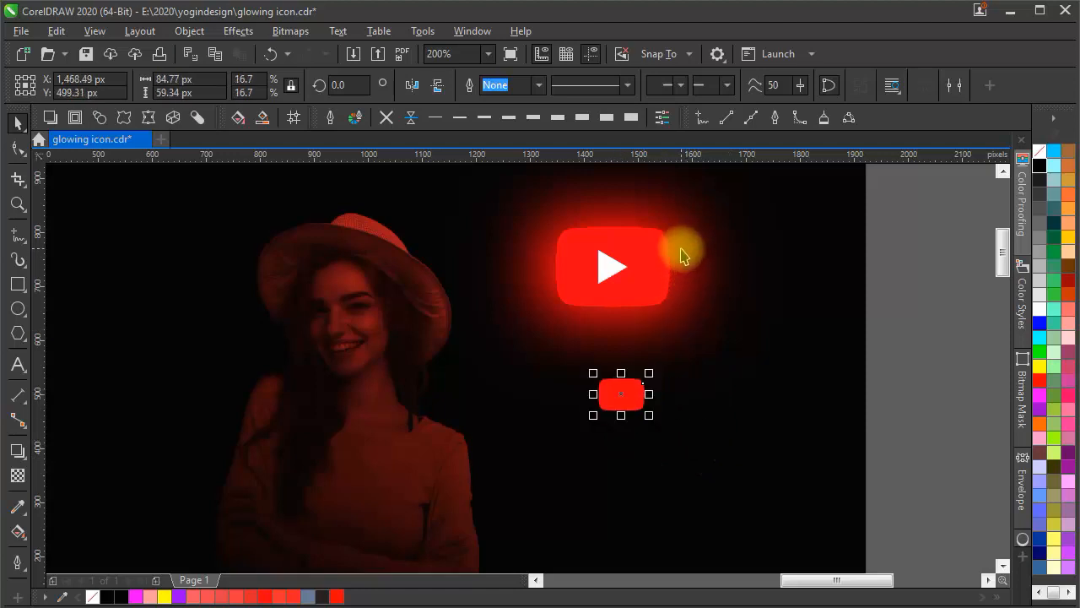
{"action": "mouse_move", "coordinate": [682, 248]}
{"action": "left_mouse_down"}
{"action": "mouse_move", "coordinate": [696, 365]}
{"action": "mouse_move", "coordinate": [653, 406]}
{"action": "mouse_move", "coordinate": [707, 414]}
{"action": "left_mouse_up"}
{"action": "left_click_drag", "start_coordinate": [646, 434], "coordinate": [849, 421]}
{"action": "scroll", "coordinate": [626, 395], "scroll_direction": "down", "scroll_amount": 1}
{"action": "key", "text": "Delete"}
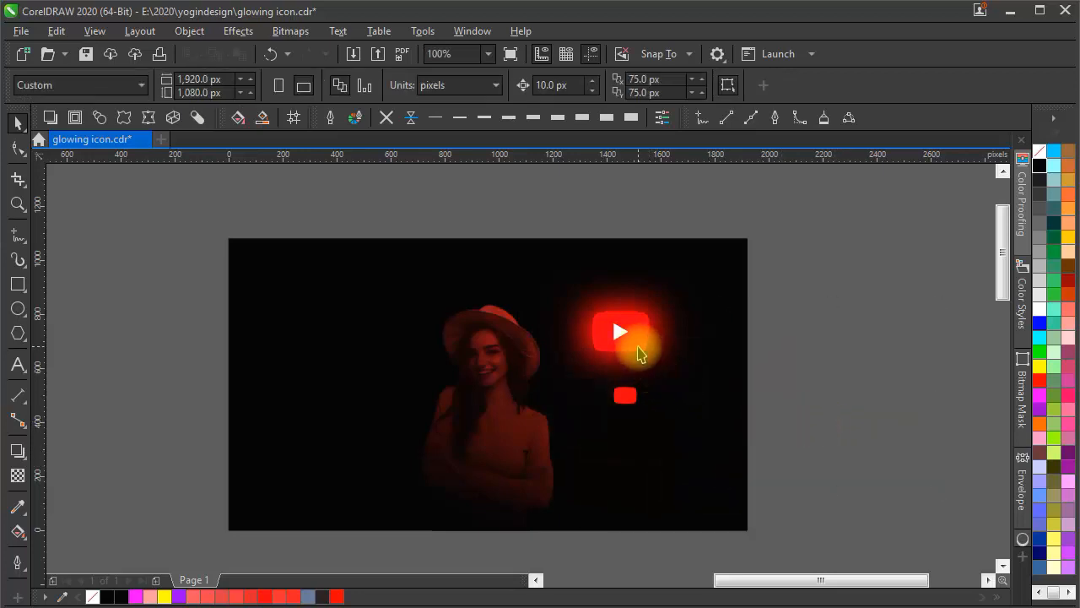
Move the large outer glow aside, then centre a copy of the inner glow on the small red shape and scale it down to fit.
{"action": "left_click_drag", "start_coordinate": [649, 361], "coordinate": [717, 493]}
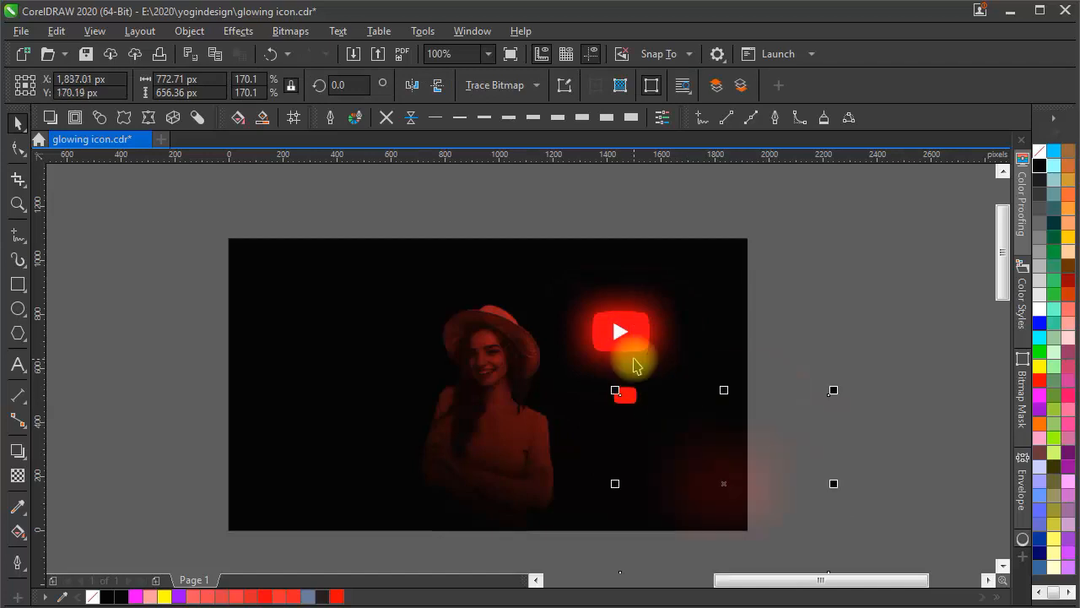
{"action": "left_click_drag", "start_coordinate": [639, 371], "coordinate": [624, 395]}
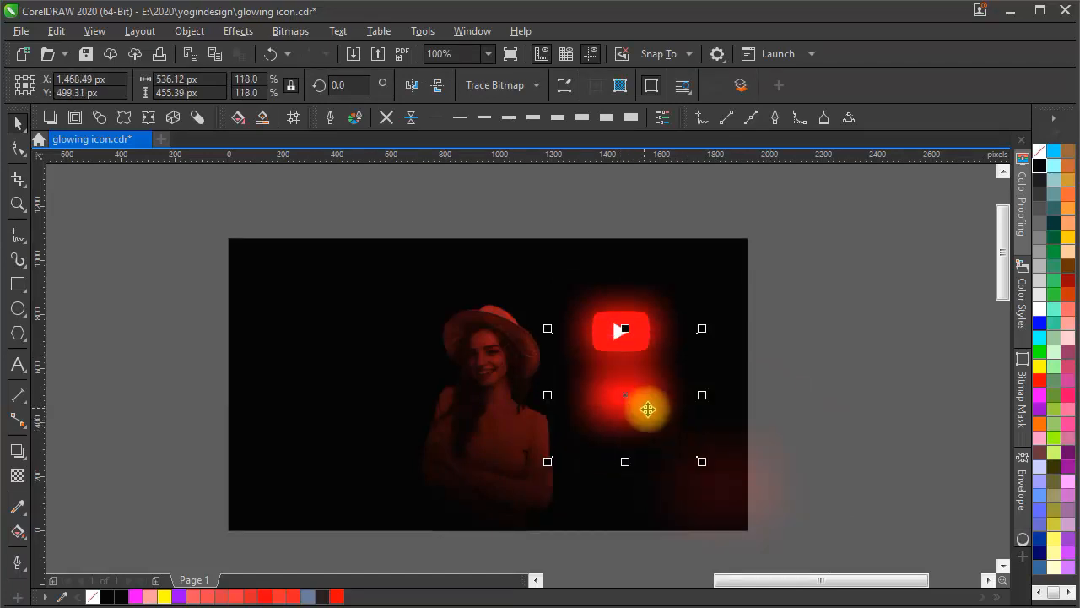
{"action": "left_click_drag", "start_coordinate": [700, 459], "coordinate": [671, 434]}
Move the large outer glow back onto the YouTube icon, centred on its play triangle.
{"action": "left_click", "coordinate": [718, 504]}
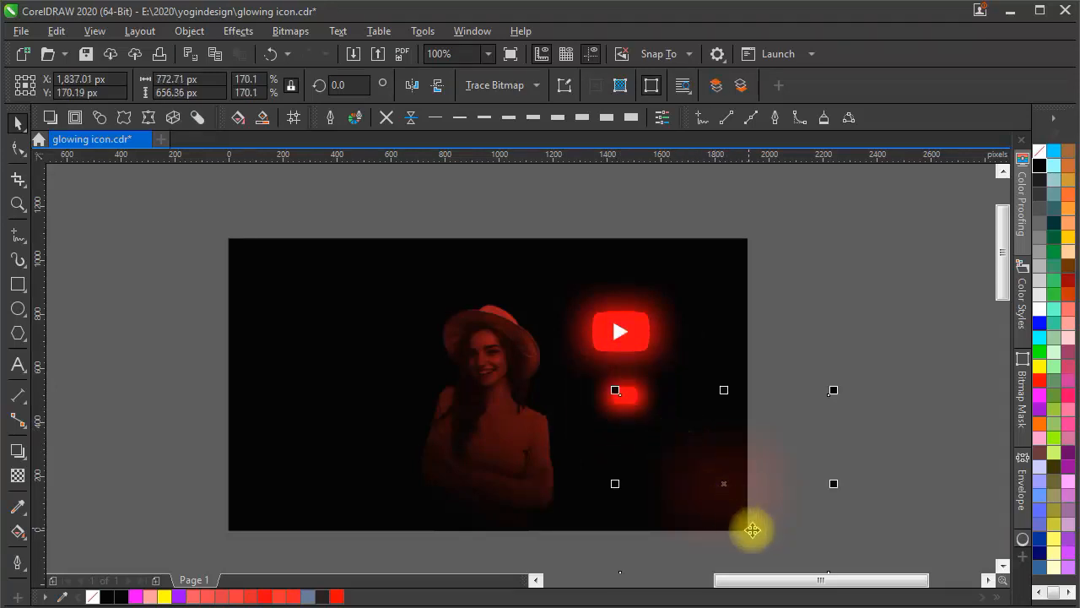
{"action": "left_click_drag", "start_coordinate": [723, 485], "coordinate": [622, 335]}
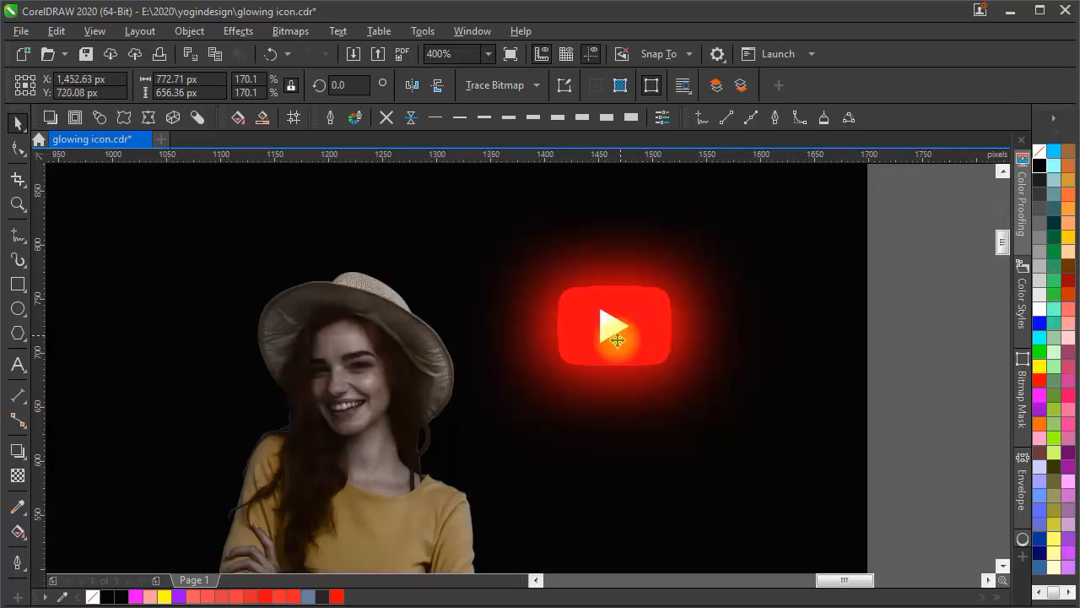
{"action": "scroll", "coordinate": [622, 335], "scroll_direction": "up", "scroll_amount": 2}
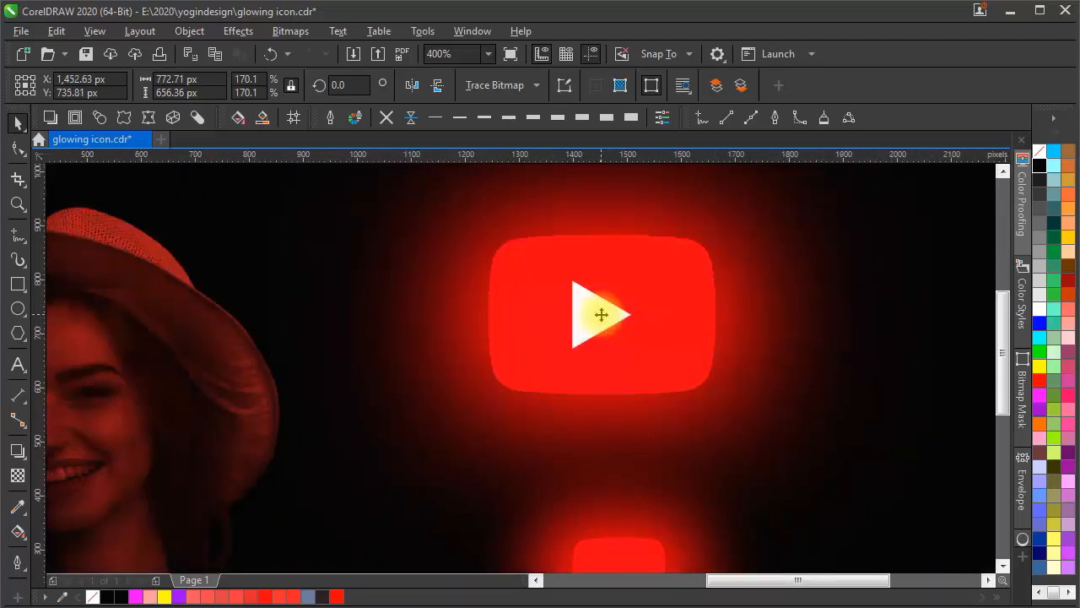
{"action": "scroll", "coordinate": [601, 319], "scroll_direction": "down", "scroll_amount": 1}
{"action": "scroll", "coordinate": [652, 422], "scroll_direction": "down", "scroll_amount": 2}
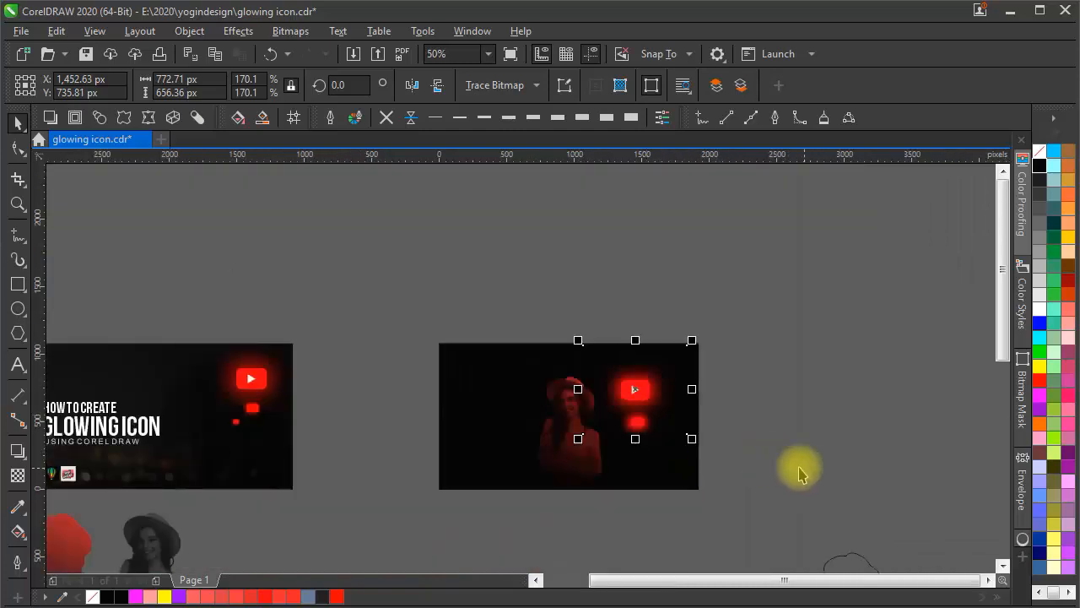
Select the small red shape with its glow, move it slightly down and to the right, and reduce it to about 280 by 238 px.
{"action": "scroll", "coordinate": [639, 417], "scroll_direction": "up", "scroll_amount": 2}
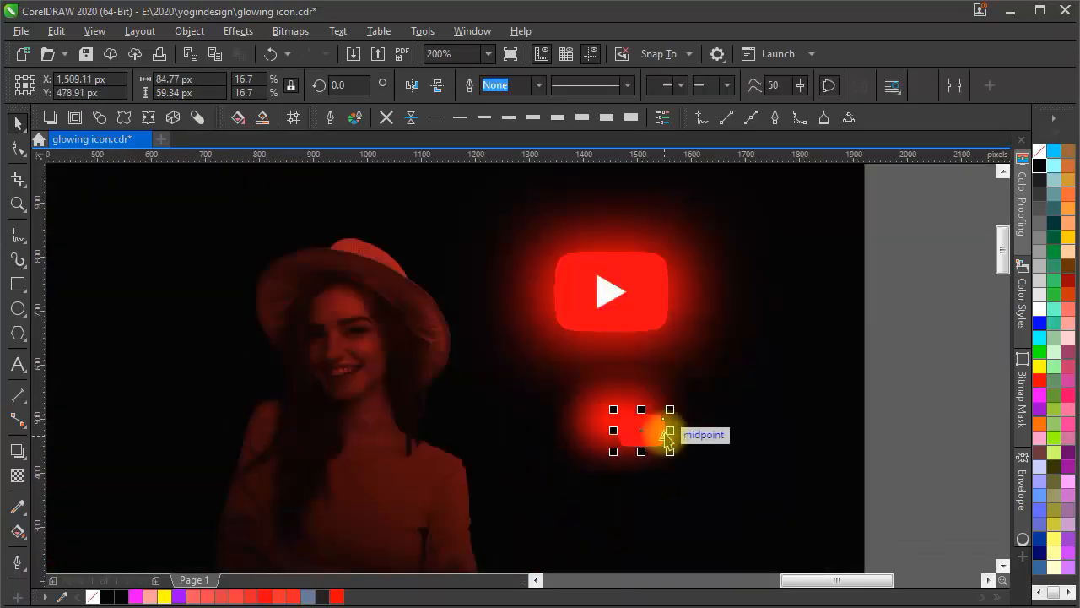
{"action": "left_click_drag", "start_coordinate": [911, 523], "coordinate": [470, 340]}
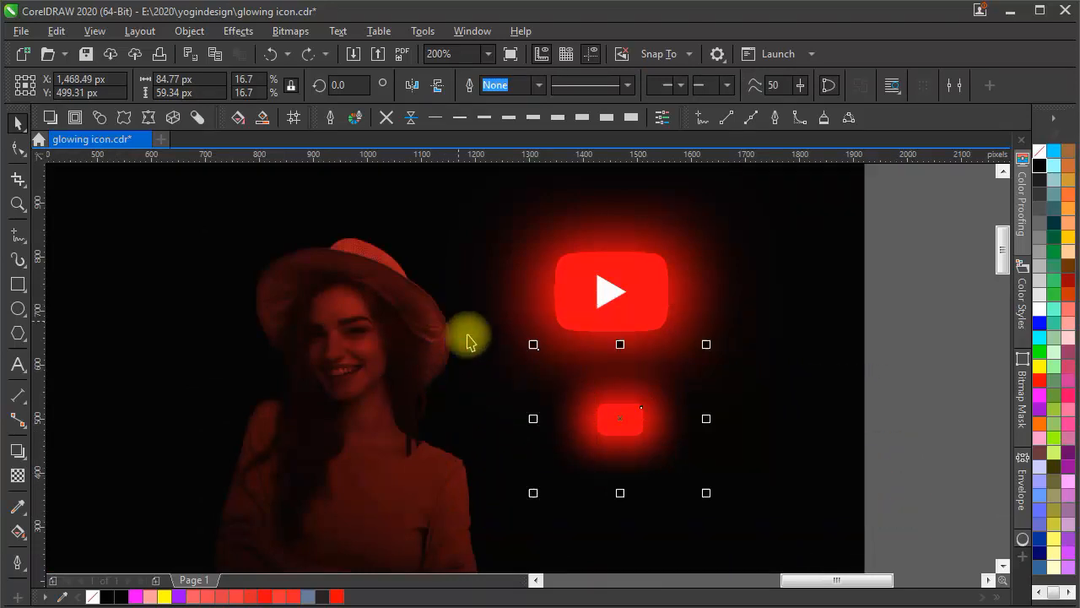
{"action": "left_click_drag", "start_coordinate": [622, 417], "coordinate": [660, 448]}
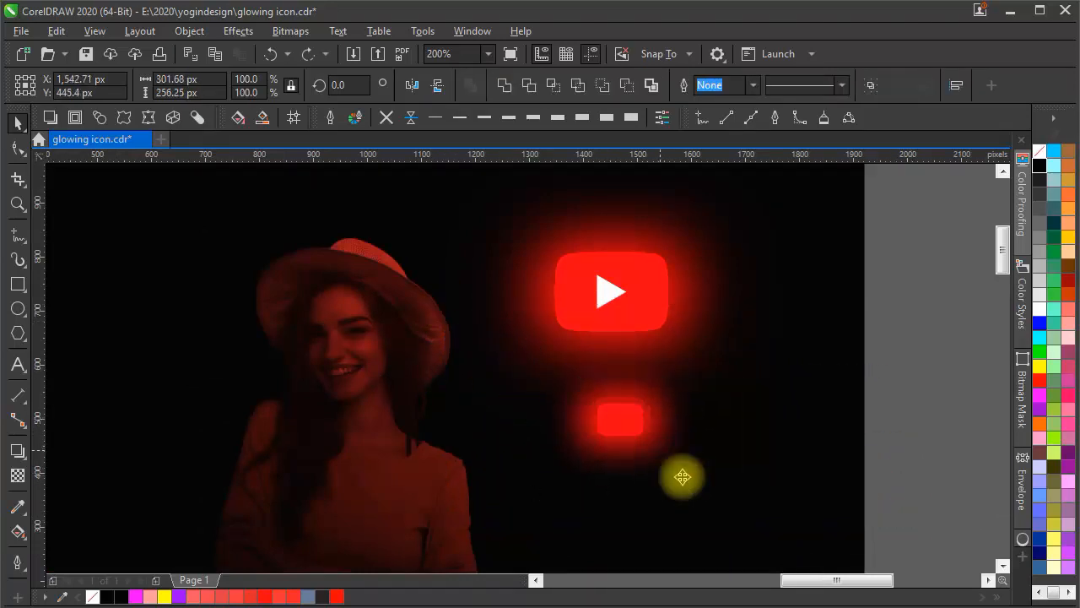
{"action": "left_click_drag", "start_coordinate": [740, 523], "coordinate": [743, 512]}
Duplicate the small glowing shape towards the woman, scale the copy down to about 166 by 141 px and deselect it.
{"action": "scroll", "coordinate": [700, 345], "scroll_direction": "down", "scroll_amount": 3}
{"action": "left_click_drag", "start_coordinate": [664, 335], "coordinate": [549, 375]}
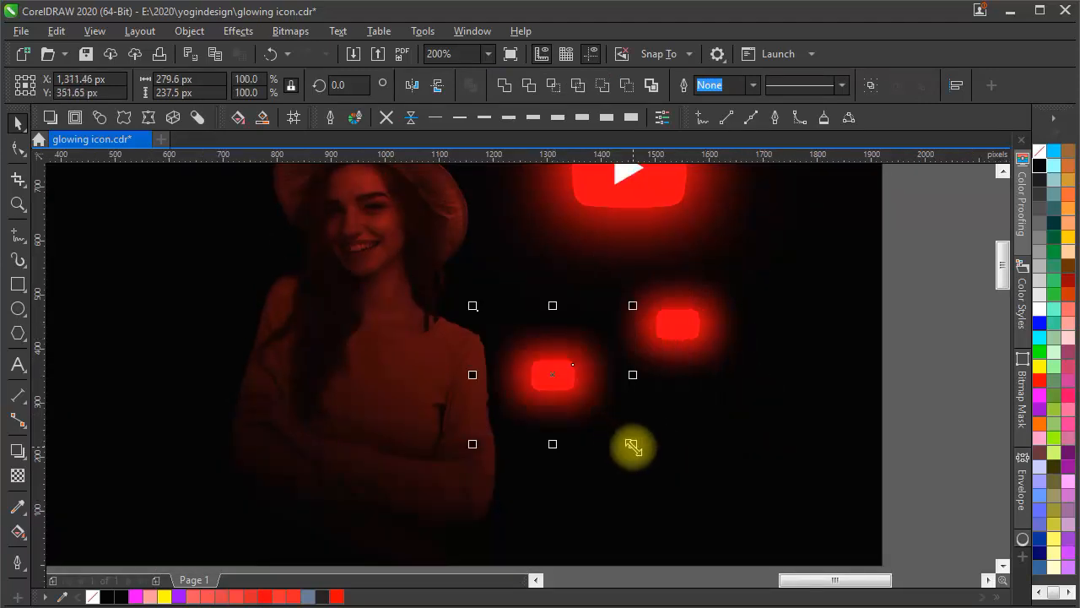
{"action": "left_click_drag", "start_coordinate": [633, 447], "coordinate": [603, 422]}
{"action": "scroll", "coordinate": [600, 470], "scroll_direction": "up", "scroll_amount": 1}
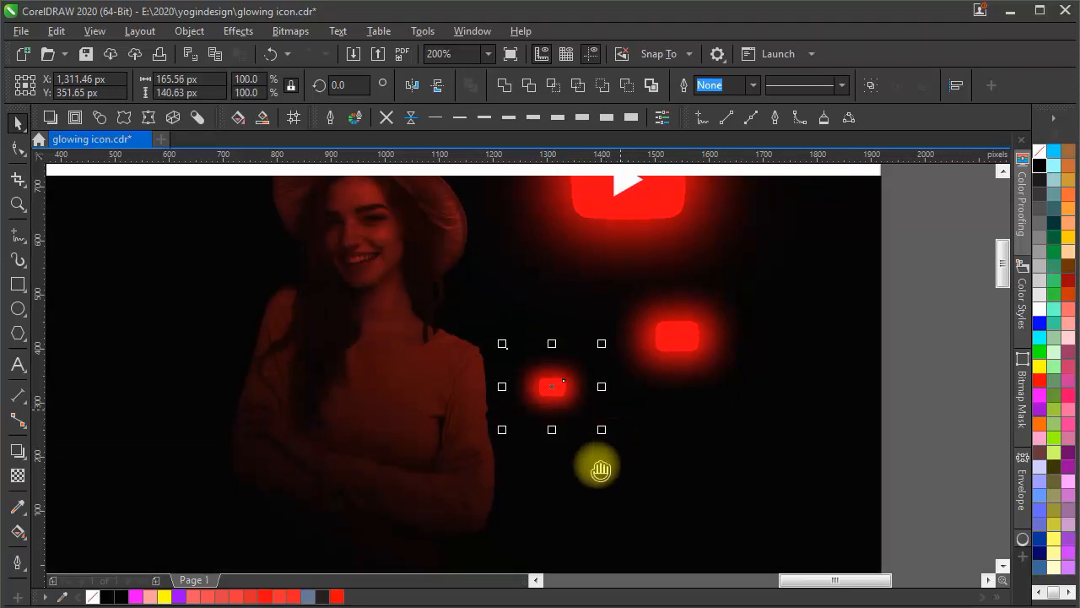
{"action": "scroll", "coordinate": [600, 470], "scroll_direction": "down", "scroll_amount": 2}
{"action": "left_click", "coordinate": [774, 439]}
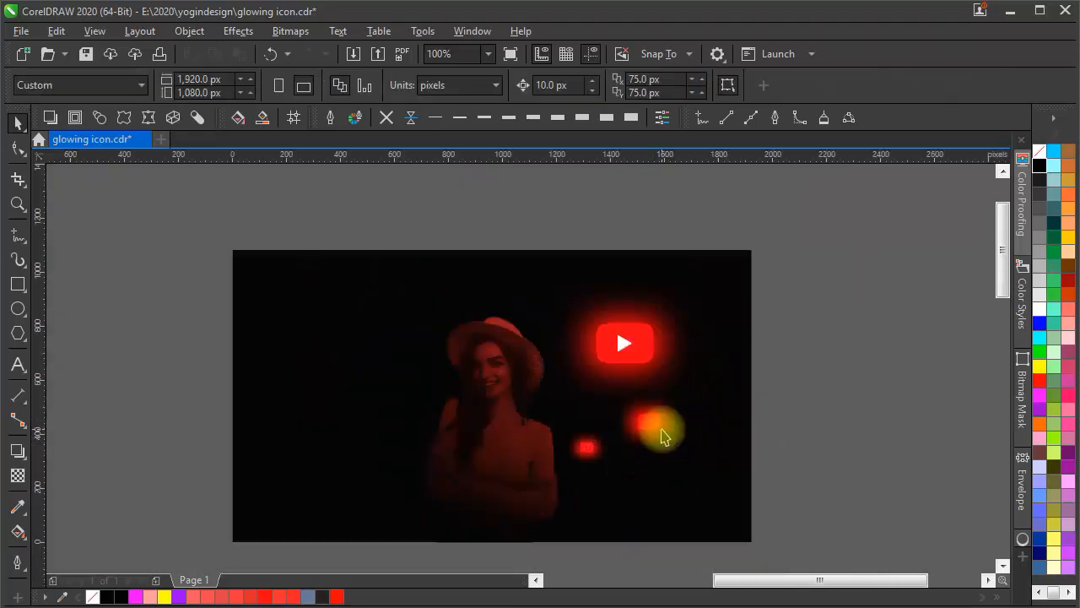
Move the larger of the two small glowing shapes slightly up and to the left, and deselect it.
{"action": "left_click_drag", "start_coordinate": [795, 388], "coordinate": [592, 464]}
{"action": "left_click_drag", "start_coordinate": [648, 421], "coordinate": [640, 414]}
{"action": "key", "text": "Escape"}
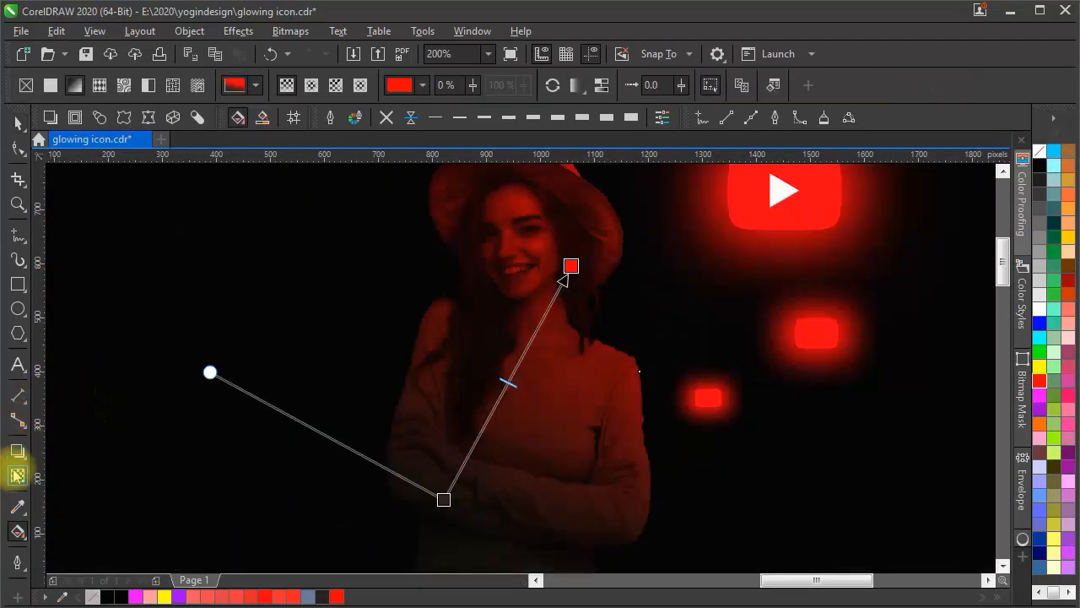
Change the merge mode of the woman's red gradient overlay to Overlay and deselect it.
{"action": "left_click", "coordinate": [18, 475]}
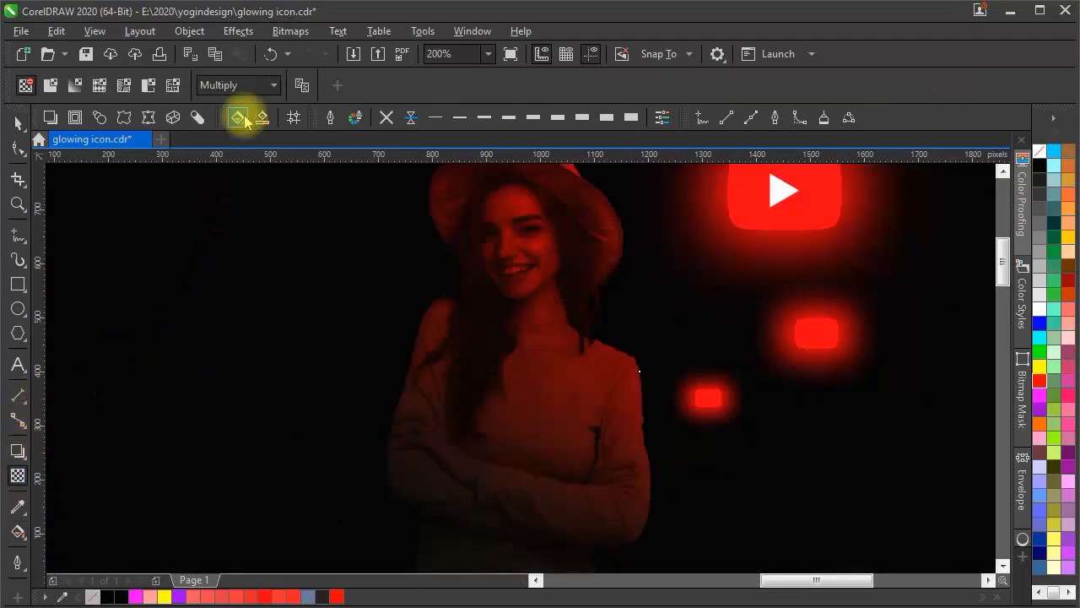
{"action": "left_click", "coordinate": [251, 85]}
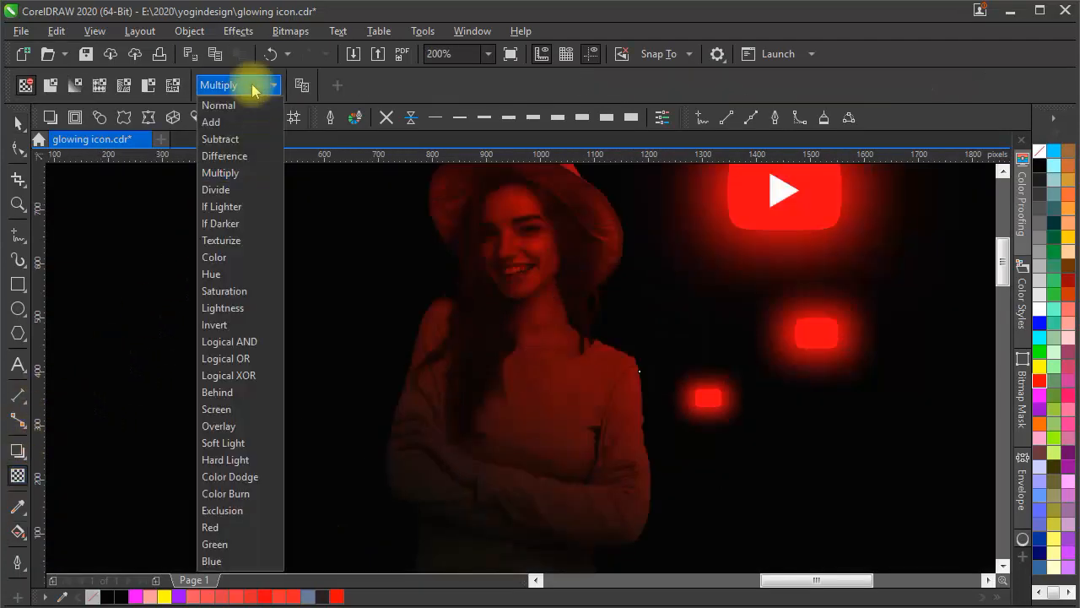
{"action": "left_click", "coordinate": [236, 429]}
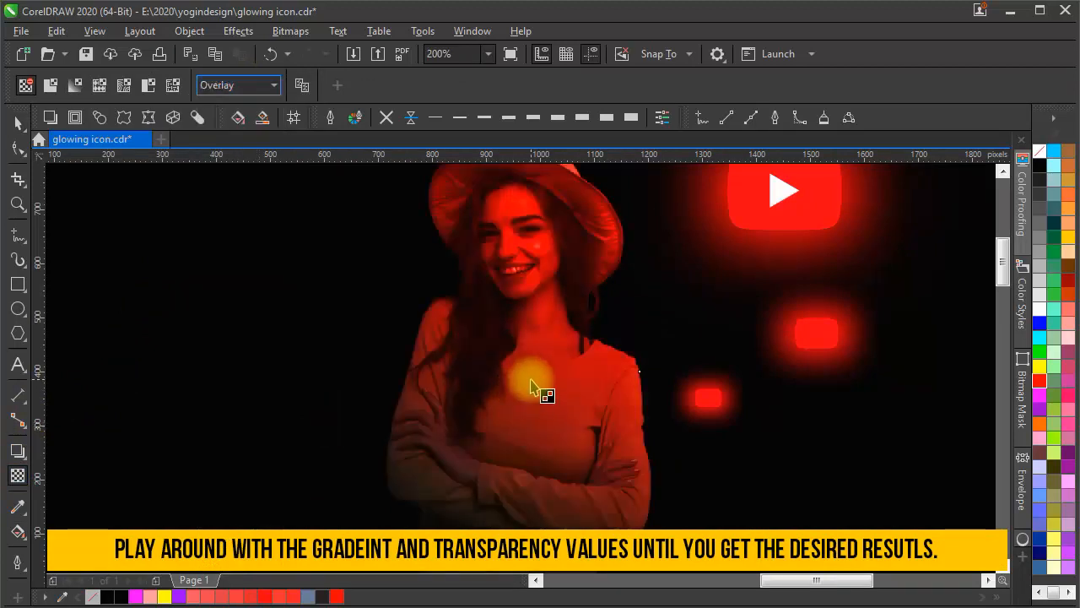
{"action": "left_click", "coordinate": [18, 131]}
{"action": "scroll", "coordinate": [553, 357], "scroll_direction": "down", "scroll_amount": 2}
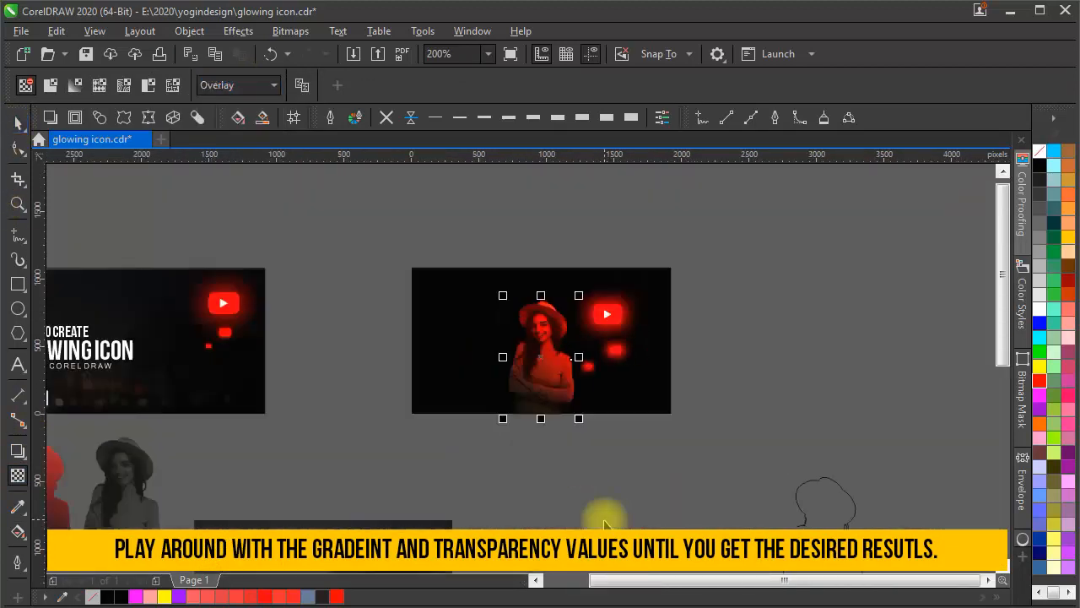
{"action": "left_click", "coordinate": [603, 514]}
Reselect the woman's gradient overlay and darken the gradient's dark end colour to #050505.
{"action": "scroll", "coordinate": [553, 336], "scroll_direction": "up", "scroll_amount": 1}
{"action": "scroll", "coordinate": [552, 340], "scroll_direction": "up", "scroll_amount": 2}
{"action": "left_click", "coordinate": [552, 338]}
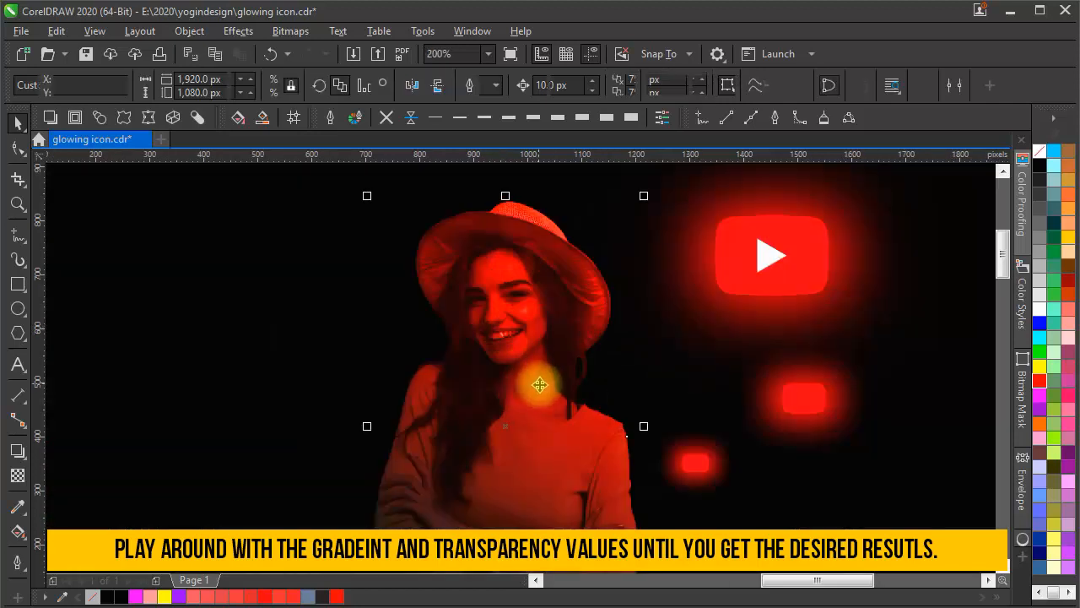
{"action": "scroll", "coordinate": [535, 380], "scroll_direction": "down", "scroll_amount": 1}
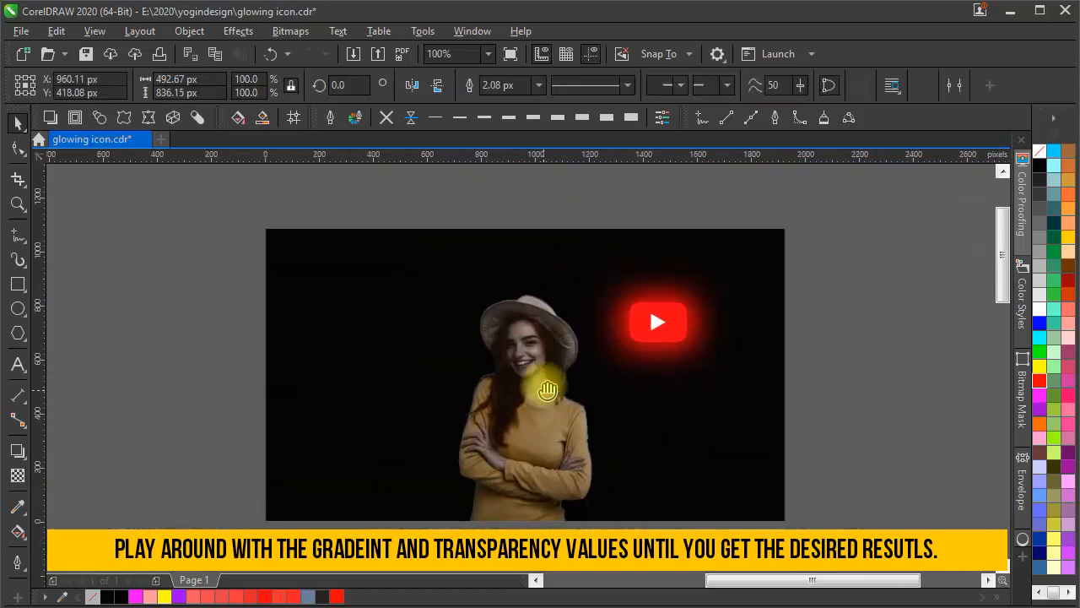
{"action": "left_click", "coordinate": [17, 477]}
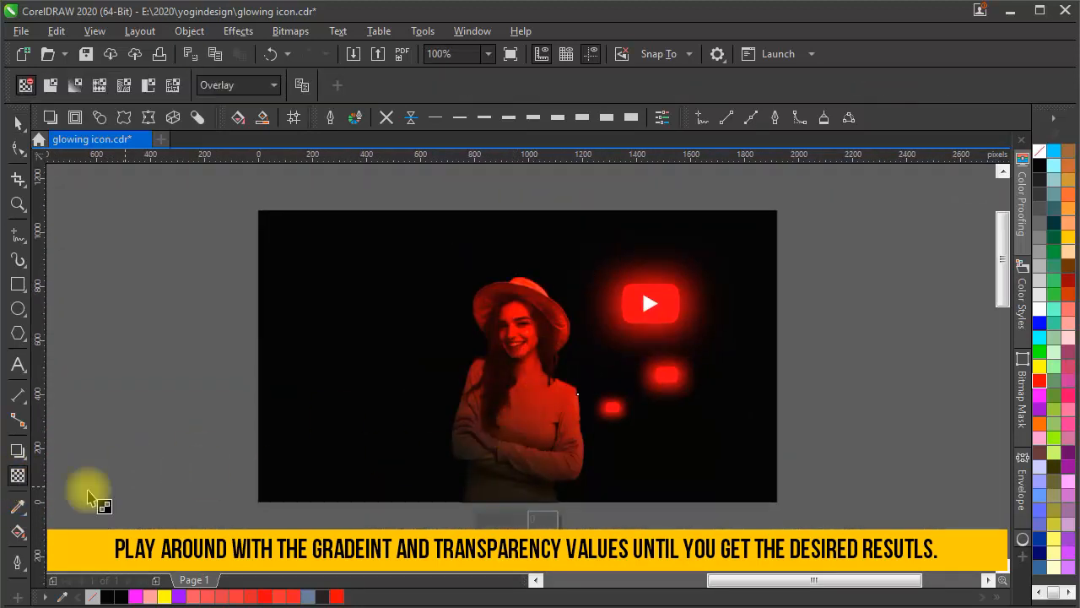
{"action": "left_click", "coordinate": [18, 532]}
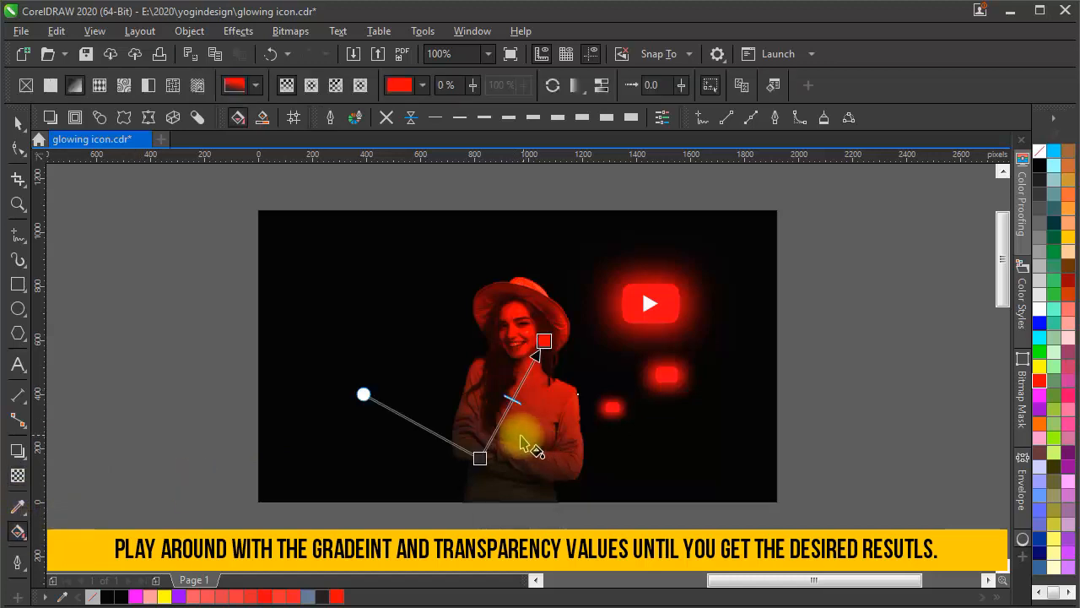
{"action": "left_click", "coordinate": [480, 456]}
{"action": "left_click", "coordinate": [519, 451]}
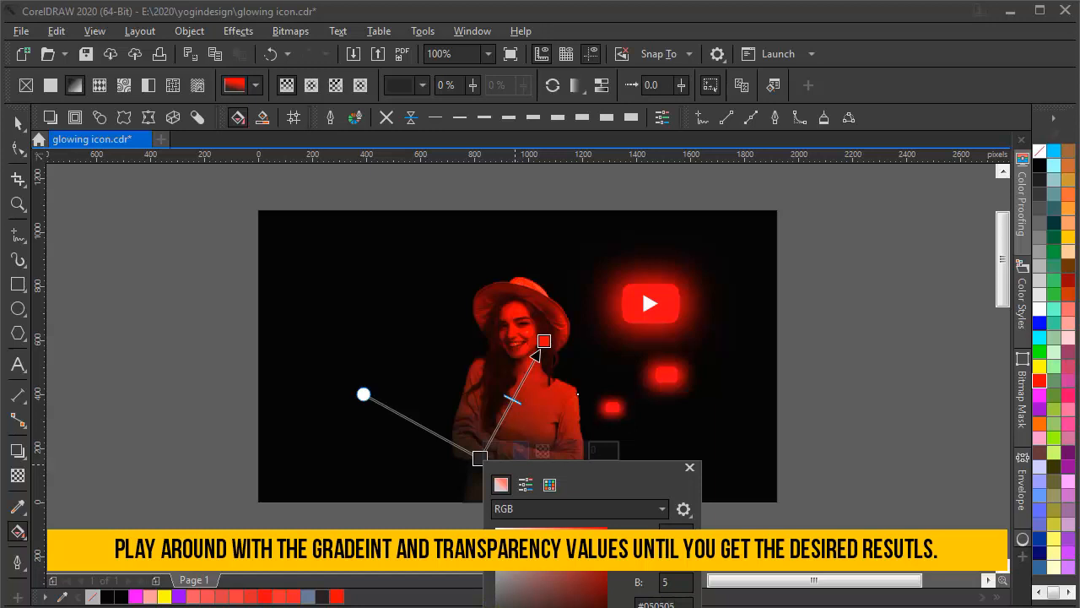
{"action": "left_click", "coordinate": [690, 466]}
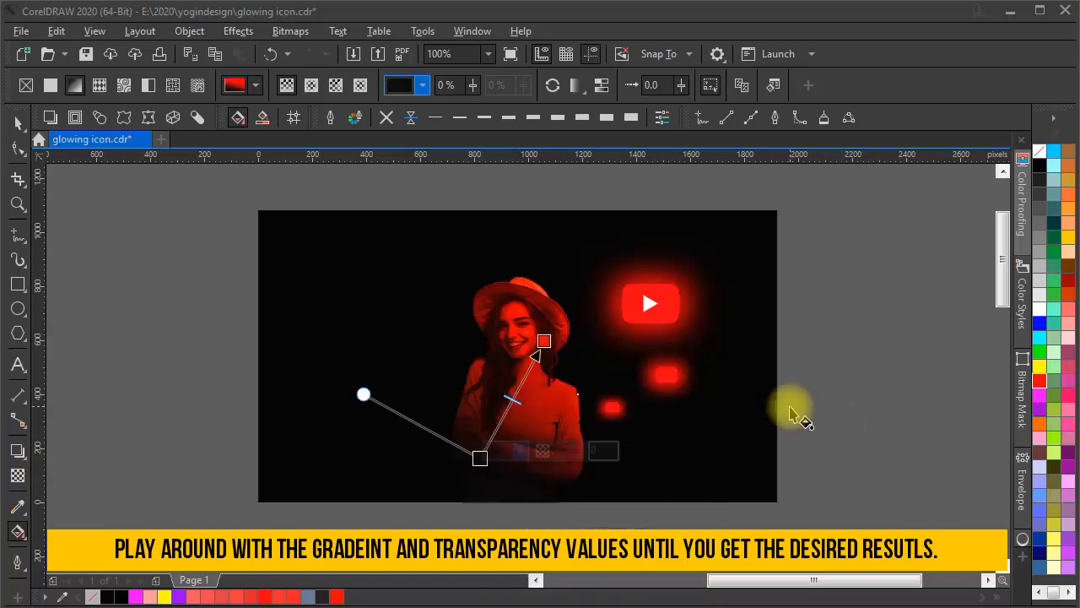
Stretch the overlay's gradient so its red end lies above the hat and its dark end near the page's lower edge, and deselect it.
{"action": "left_click_drag", "start_coordinate": [546, 336], "coordinate": [575, 279]}
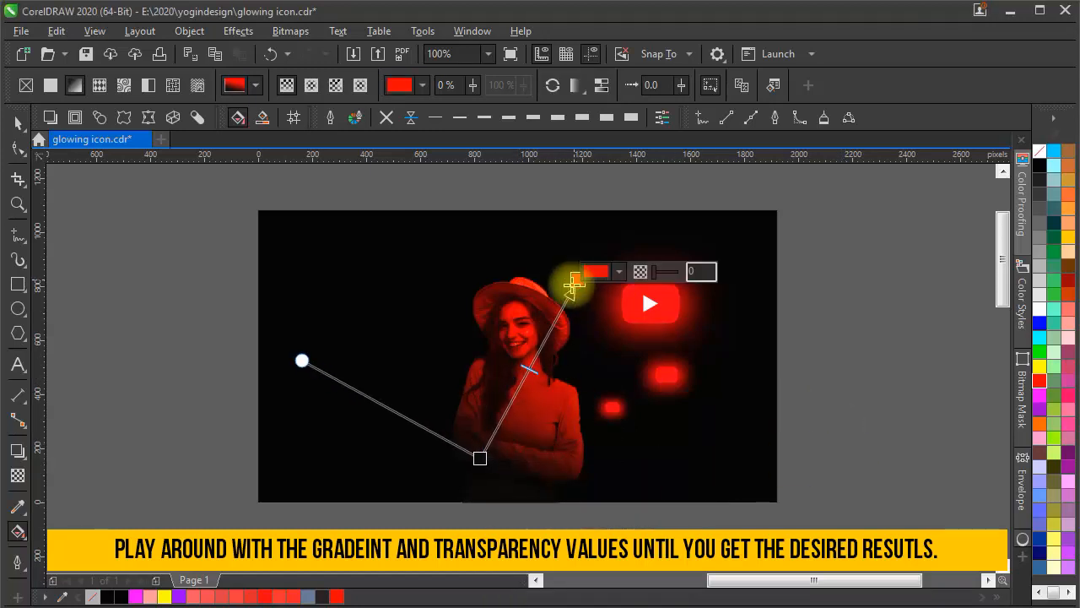
{"action": "left_click_drag", "start_coordinate": [481, 458], "coordinate": [463, 498]}
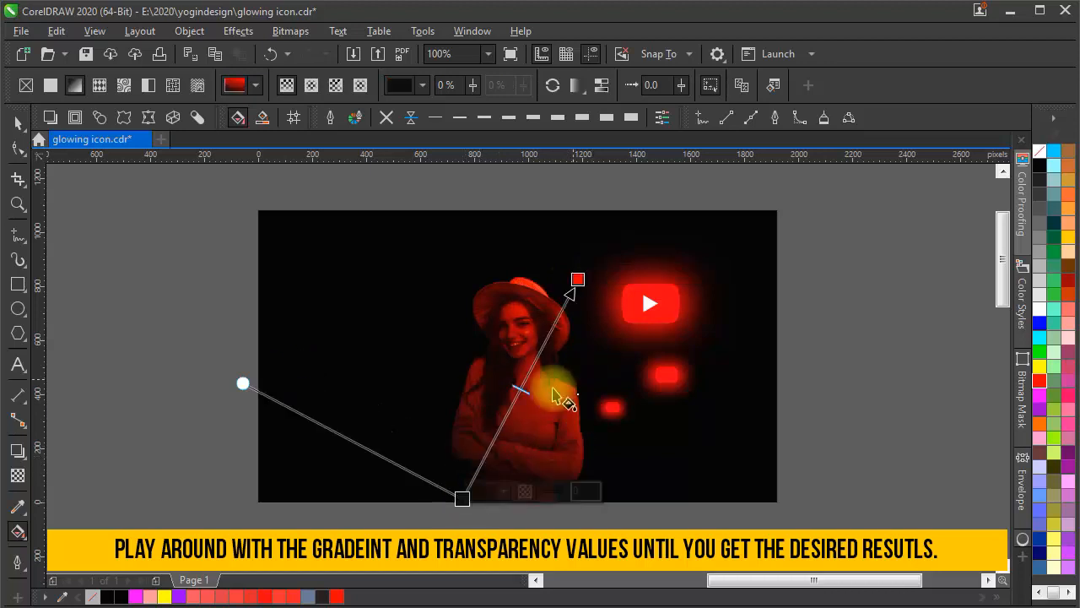
{"action": "left_click_drag", "start_coordinate": [462, 498], "coordinate": [464, 489]}
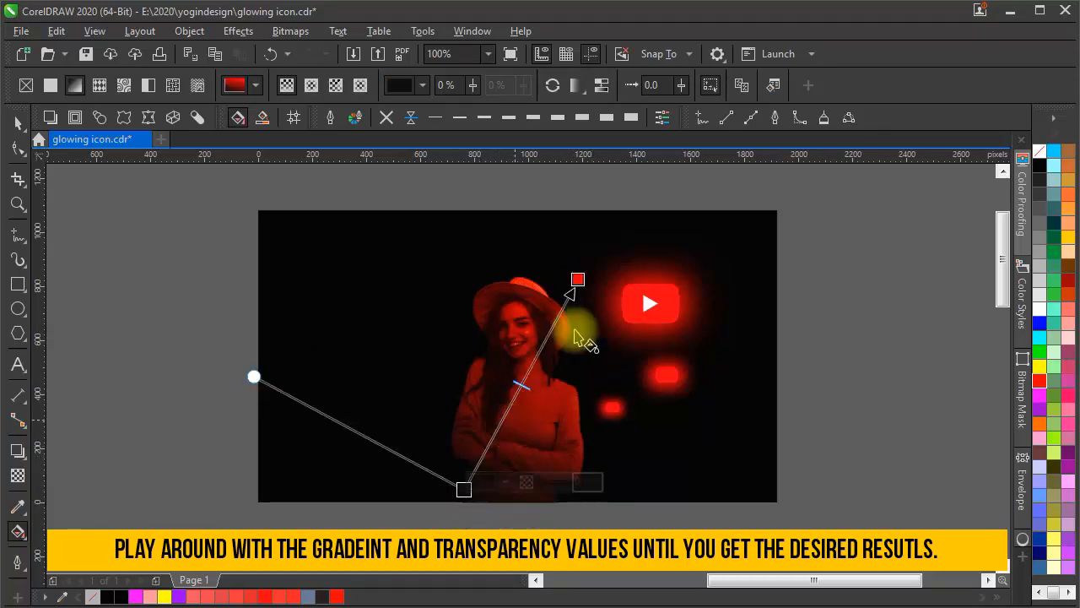
{"action": "left_click_drag", "start_coordinate": [579, 279], "coordinate": [589, 242]}
{"action": "left_click", "coordinate": [15, 125]}
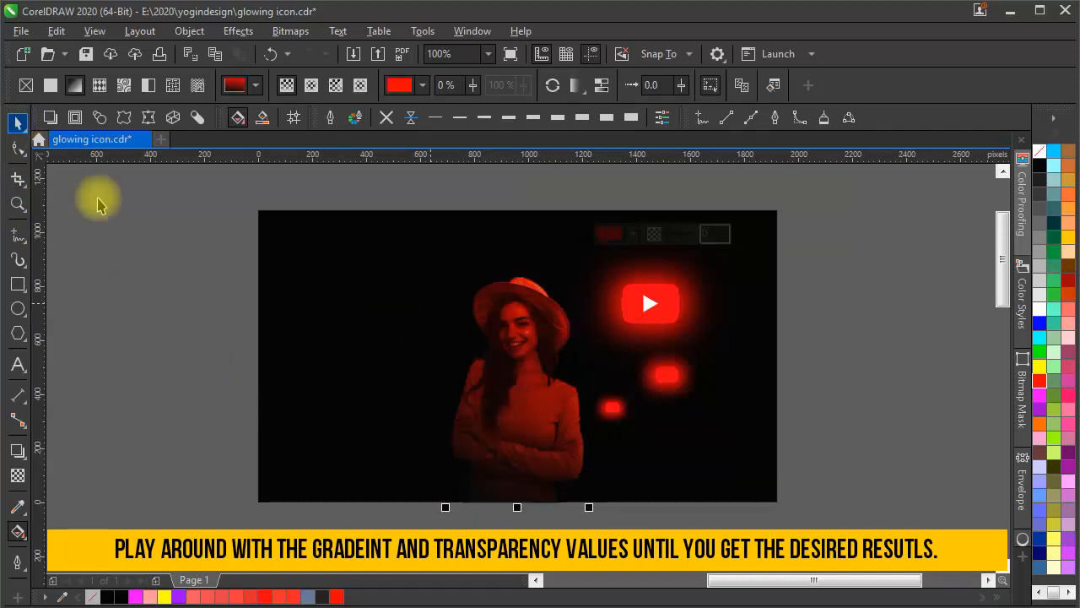
{"action": "left_click", "coordinate": [97, 199]}
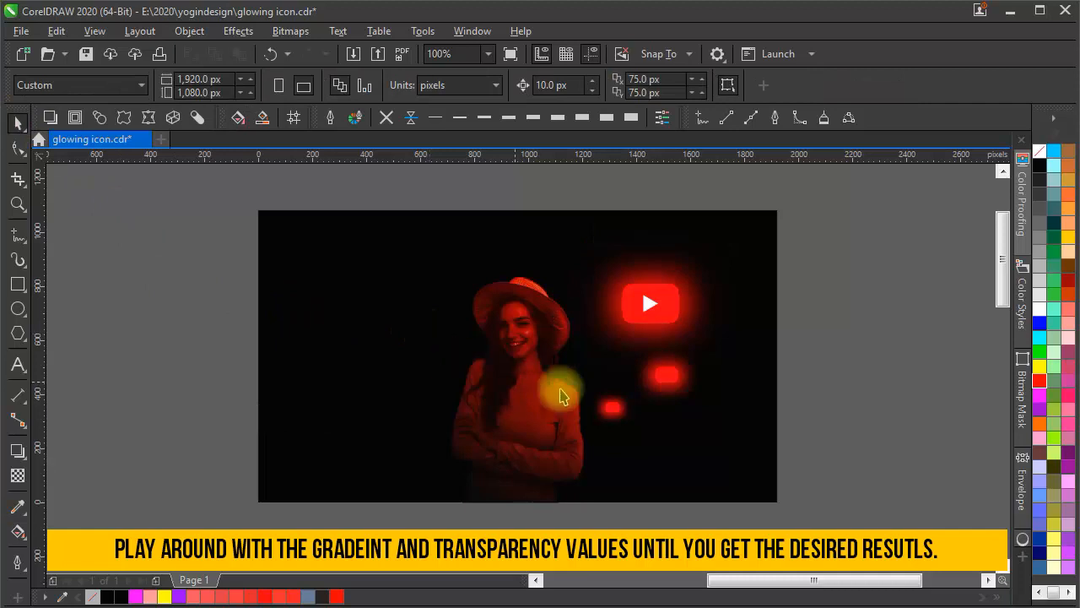
Move the blurred city-lights photo up and to the right so it sits just below the thumbnail page.
{"action": "mouse_move", "coordinate": [809, 410]}
{"action": "left_mouse_down"}
{"action": "mouse_move", "coordinate": [829, 363]}
{"action": "mouse_move", "coordinate": [823, 403]}
{"action": "left_mouse_up"}
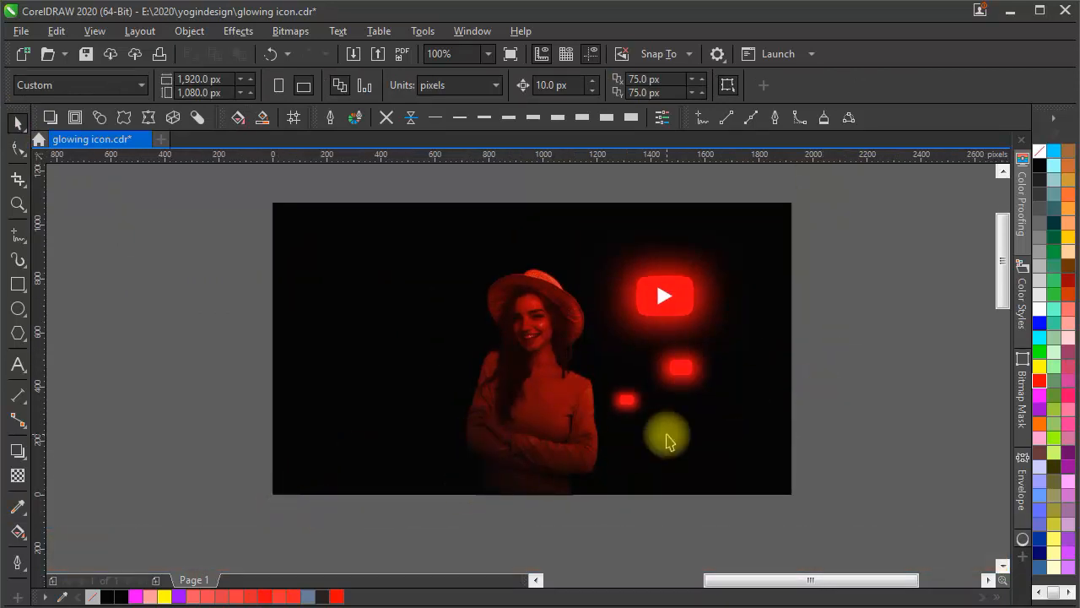
{"action": "scroll", "coordinate": [668, 437], "scroll_direction": "down", "scroll_amount": 1}
{"action": "left_click_drag", "start_coordinate": [359, 474], "coordinate": [471, 519]}
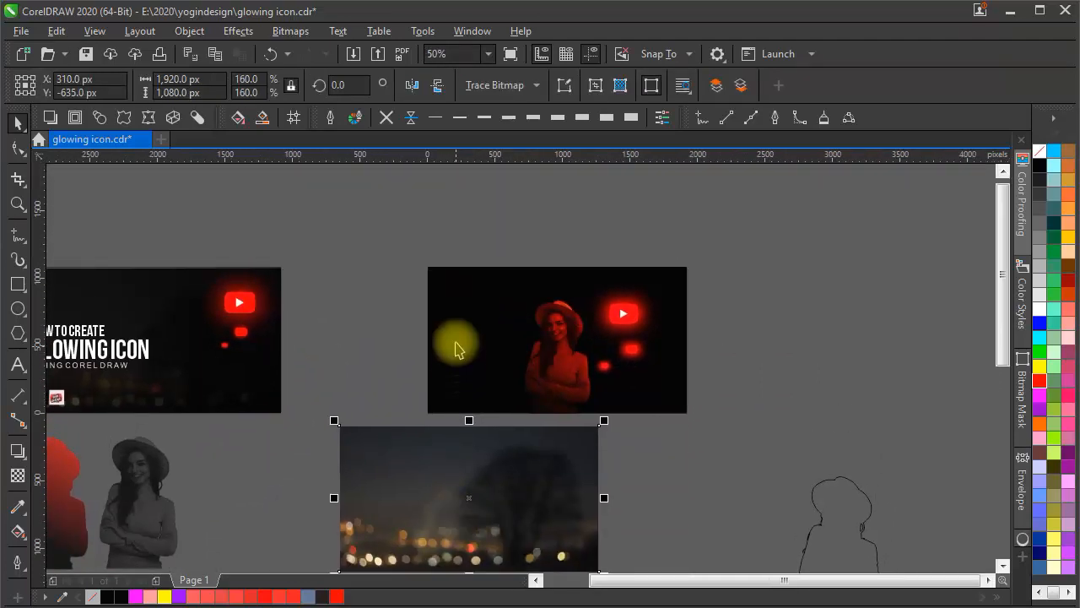
Replace the thumbnail's dark background with the blurred city-lights photo, centred on the page and sent behind the rest of the artwork.
{"action": "left_click_drag", "start_coordinate": [449, 304], "coordinate": [797, 265]}
{"action": "key", "text": "Delete"}
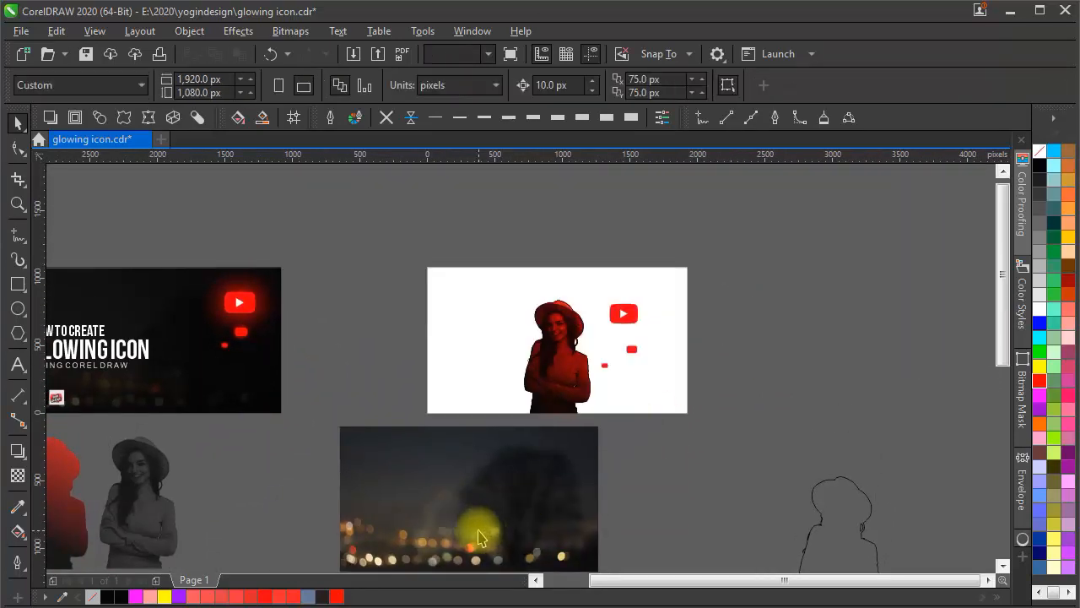
{"action": "left_click", "coordinate": [481, 530]}
{"action": "left_click_drag", "start_coordinate": [474, 498], "coordinate": [545, 339]}
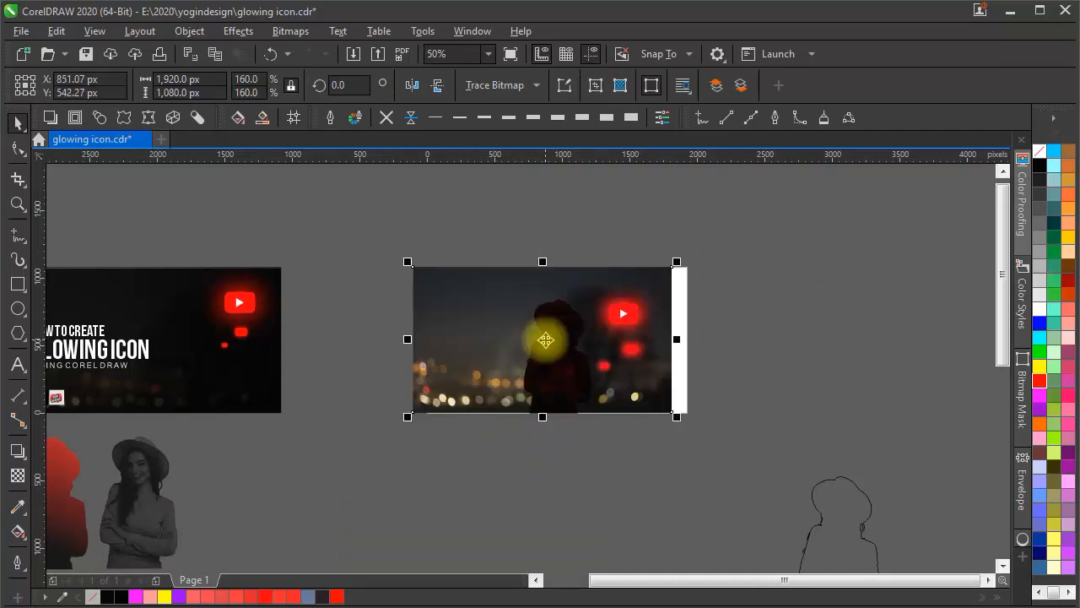
{"action": "key", "text": "p"}
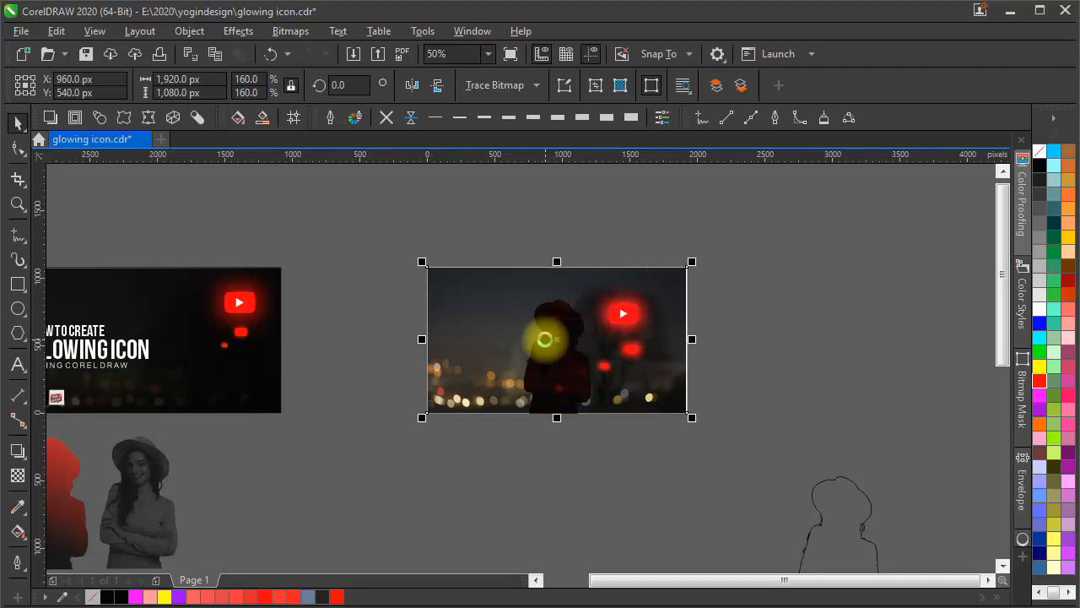
{"action": "left_click", "coordinate": [907, 479]}
{"action": "left_click", "coordinate": [456, 309]}
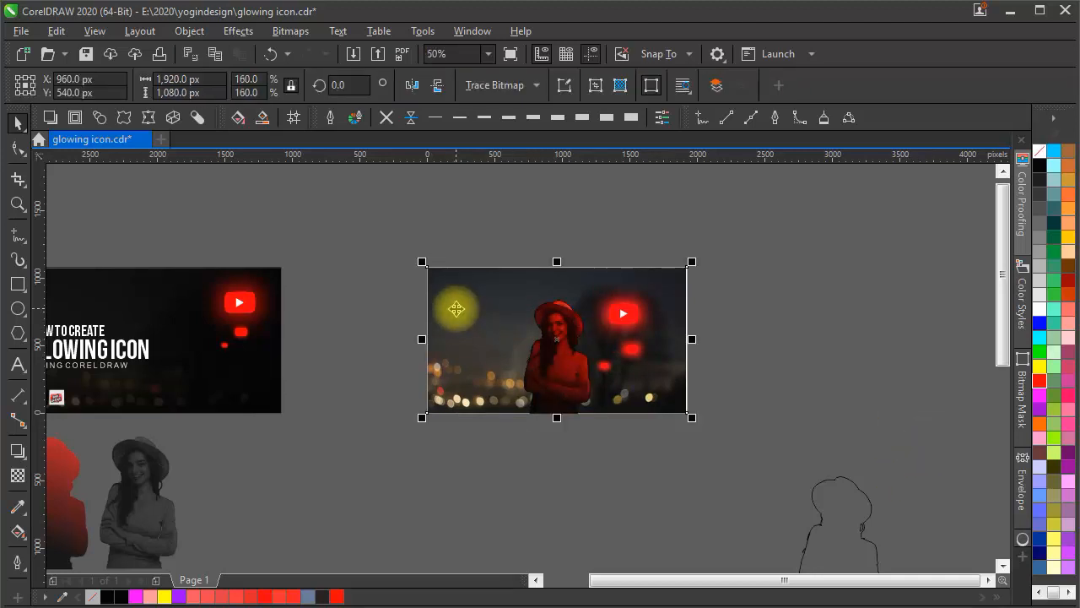
Fade the city-lights photo with a diagonal transparency towards the page's lower-right corner and put a page-sized black rectangle behind it.
{"action": "left_click", "coordinate": [32, 479]}
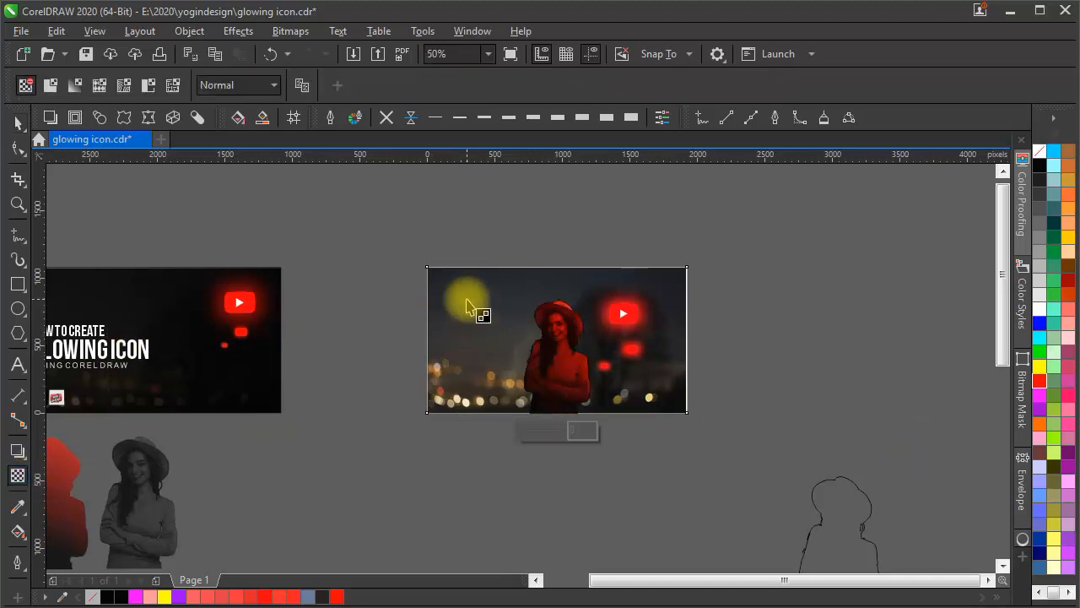
{"action": "left_click_drag", "start_coordinate": [440, 281], "coordinate": [698, 441]}
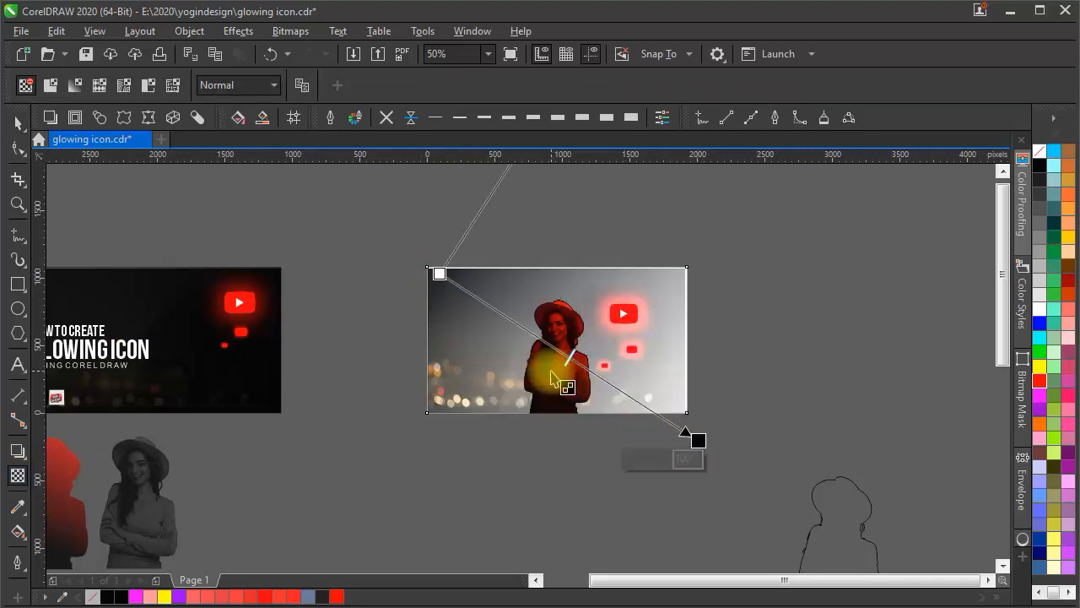
{"action": "left_click_drag", "start_coordinate": [440, 275], "coordinate": [414, 250]}
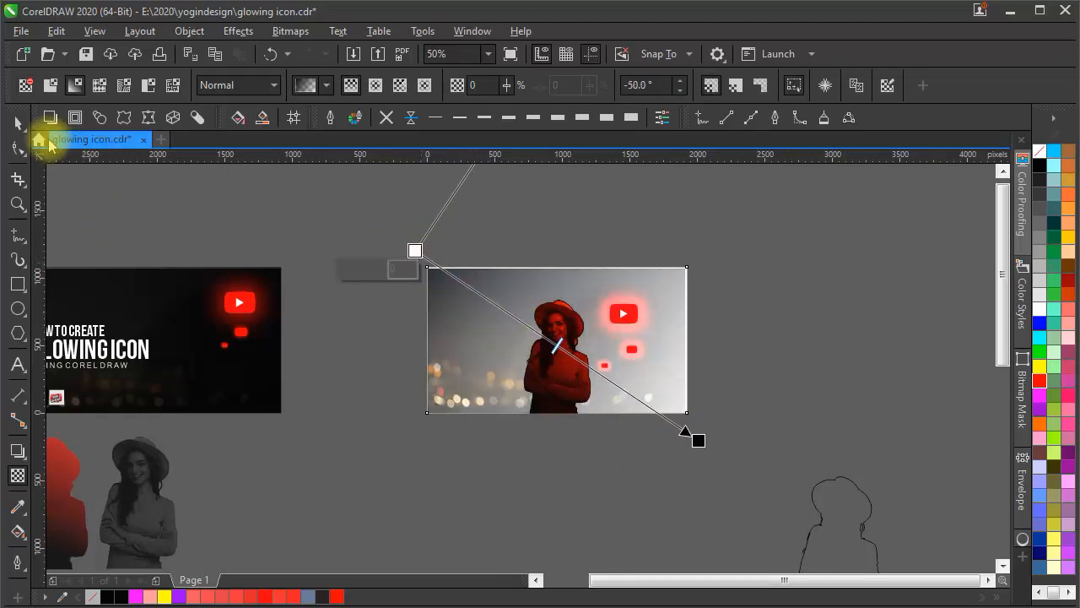
{"action": "left_click", "coordinate": [18, 123]}
{"action": "left_click", "coordinate": [19, 284]}
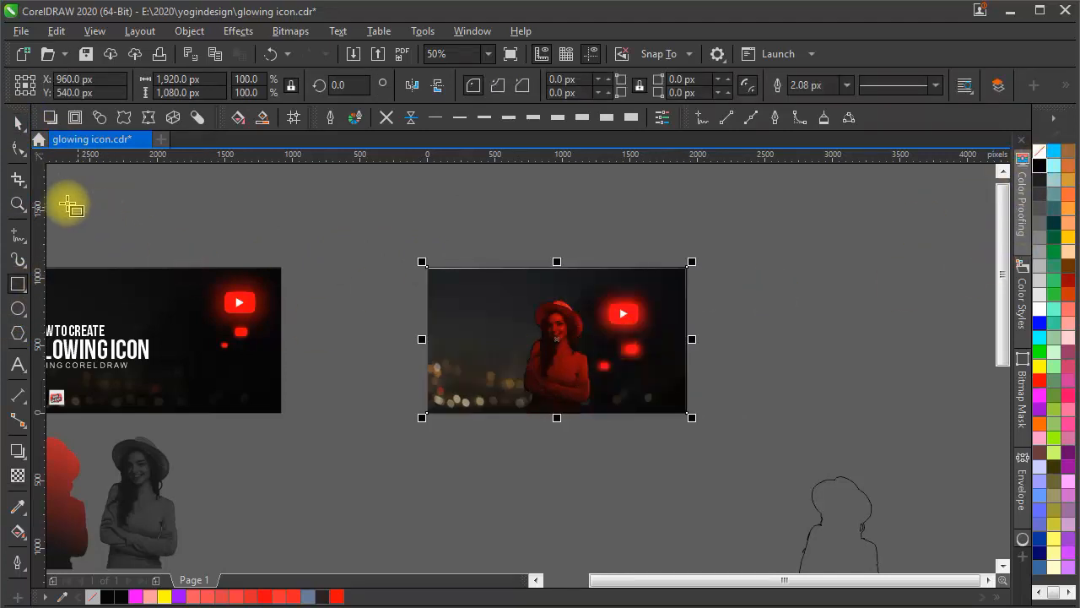
Extend the photo's transparency start farther beyond the page's upper-left corner, set that end's transparency to 40%, and deselect it.
{"action": "scroll", "coordinate": [492, 330], "scroll_direction": "up", "scroll_amount": 4}
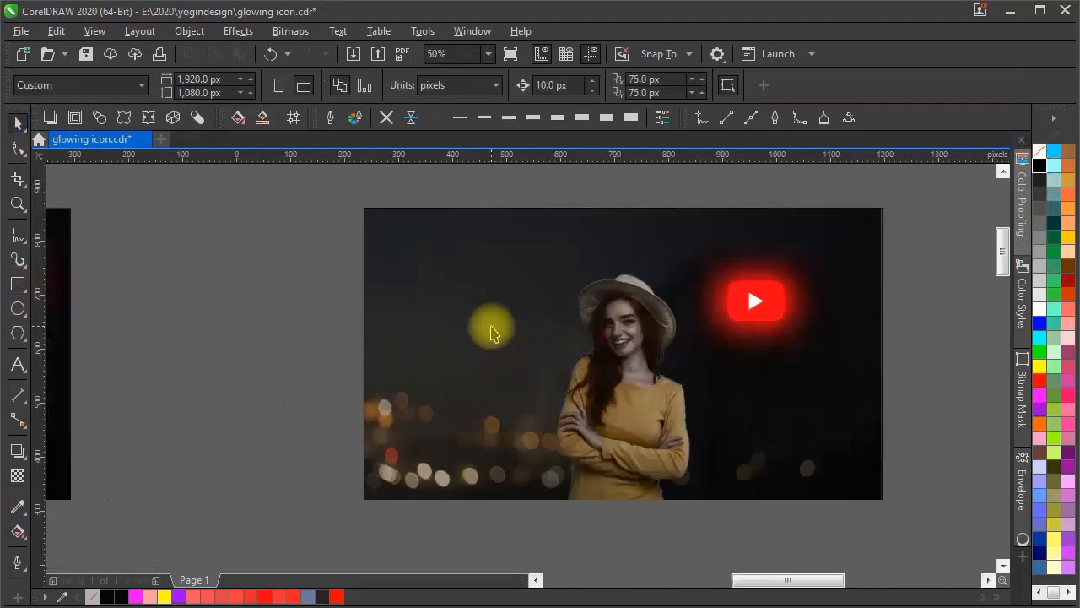
{"action": "scroll", "coordinate": [472, 347], "scroll_direction": "down", "scroll_amount": 4}
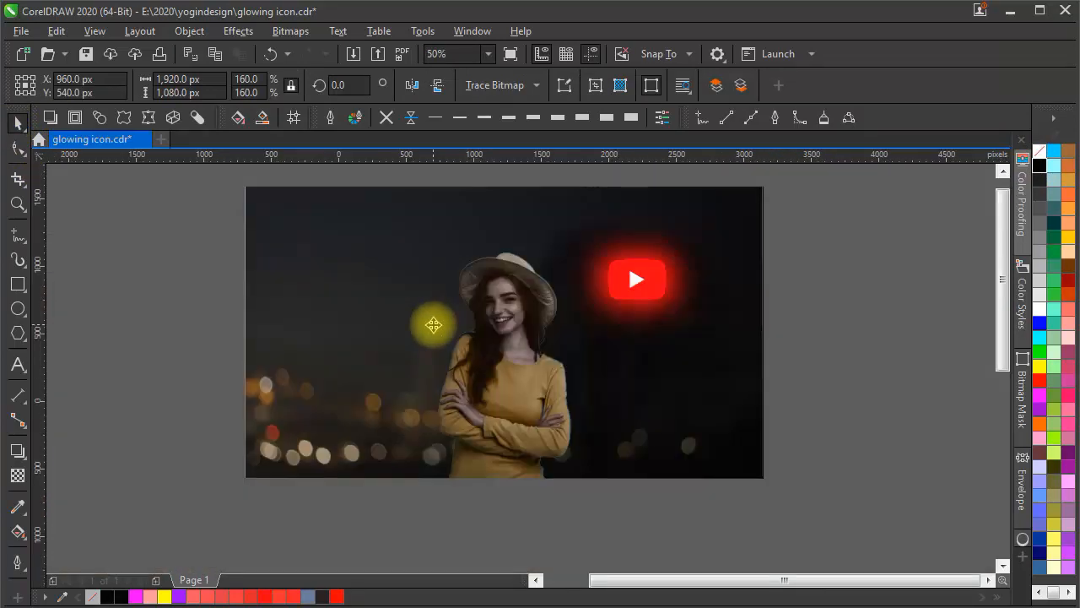
{"action": "left_click", "coordinate": [429, 377]}
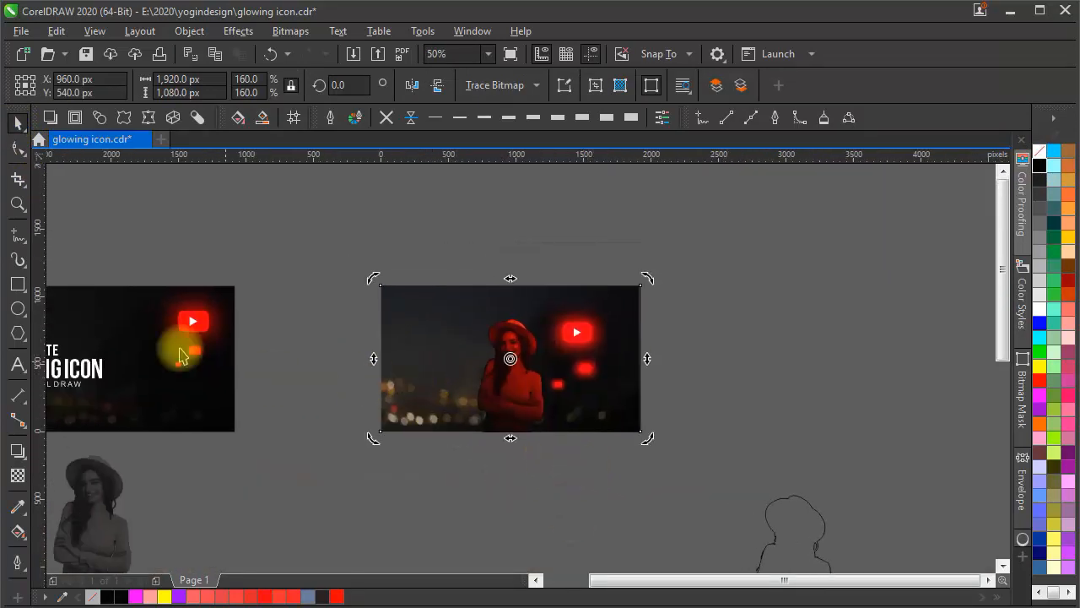
{"action": "left_click", "coordinate": [17, 477]}
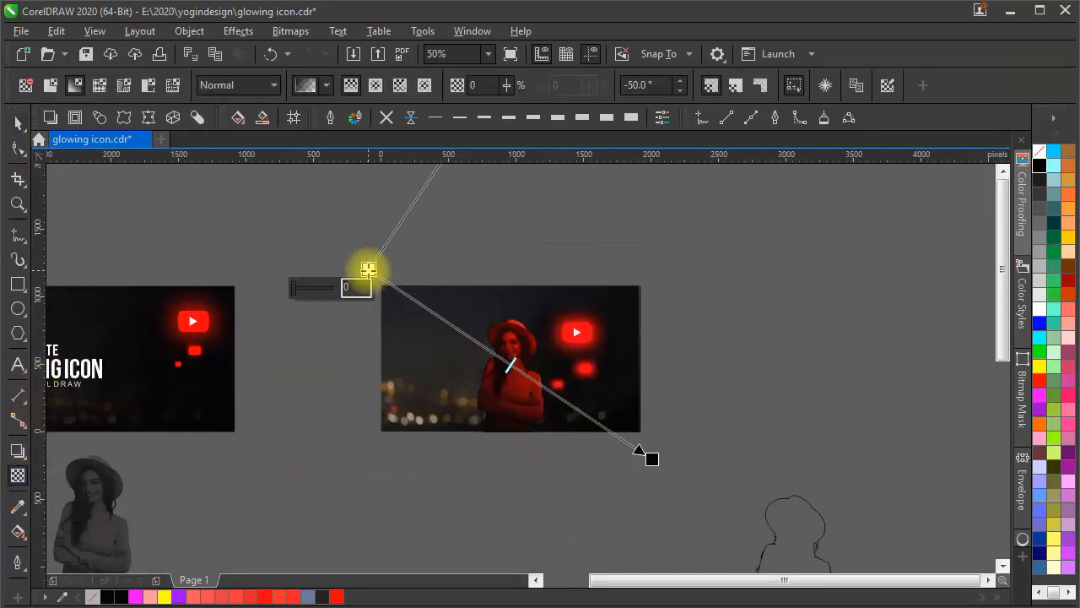
{"action": "left_click_drag", "start_coordinate": [366, 267], "coordinate": [344, 246]}
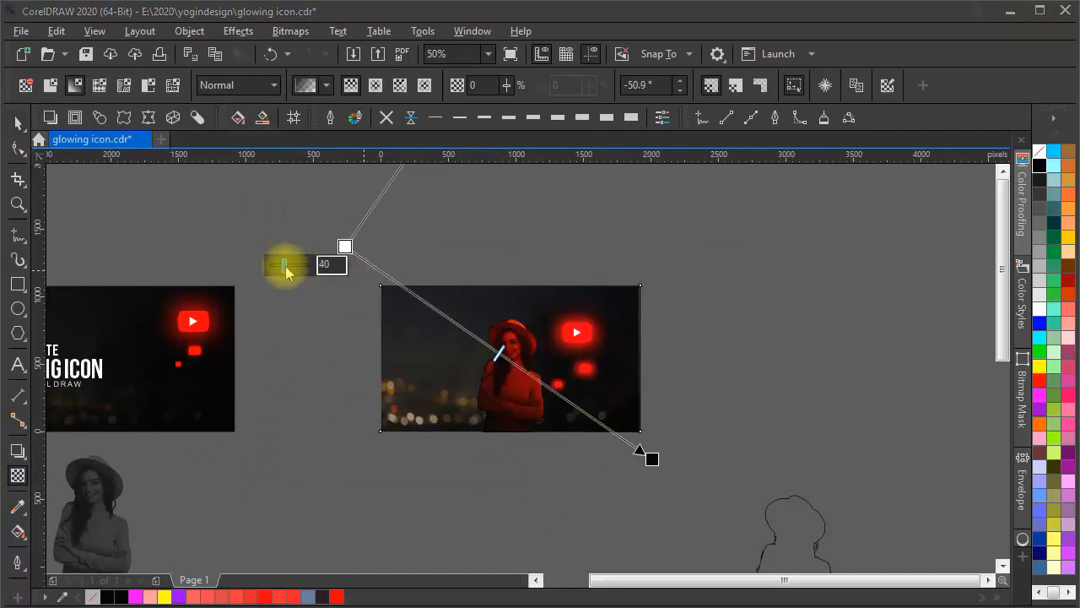
{"action": "left_click_drag", "start_coordinate": [285, 265], "coordinate": [287, 270]}
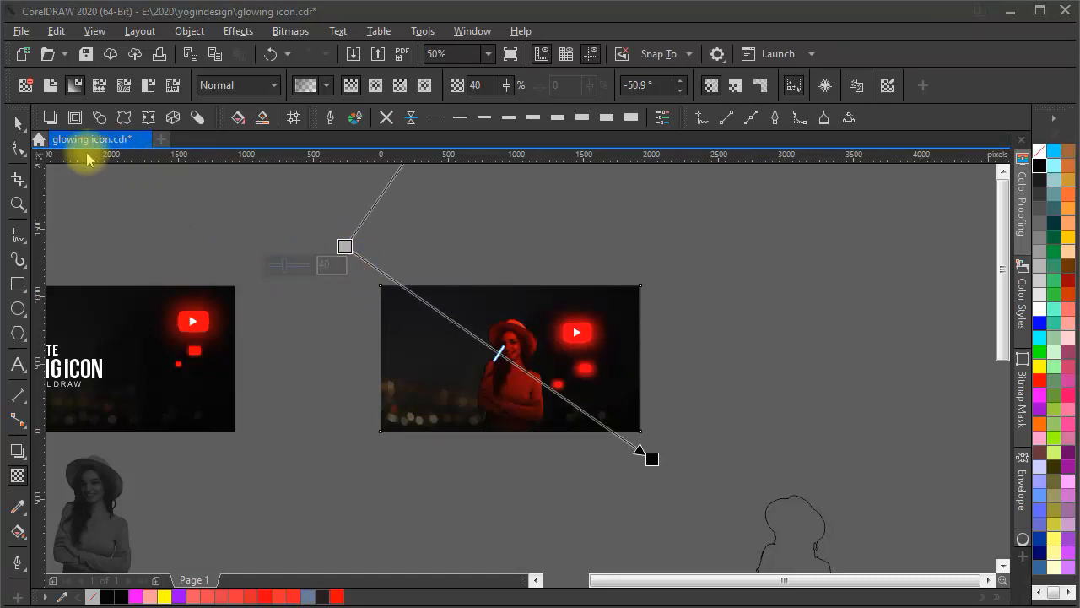
{"action": "left_click", "coordinate": [16, 126]}
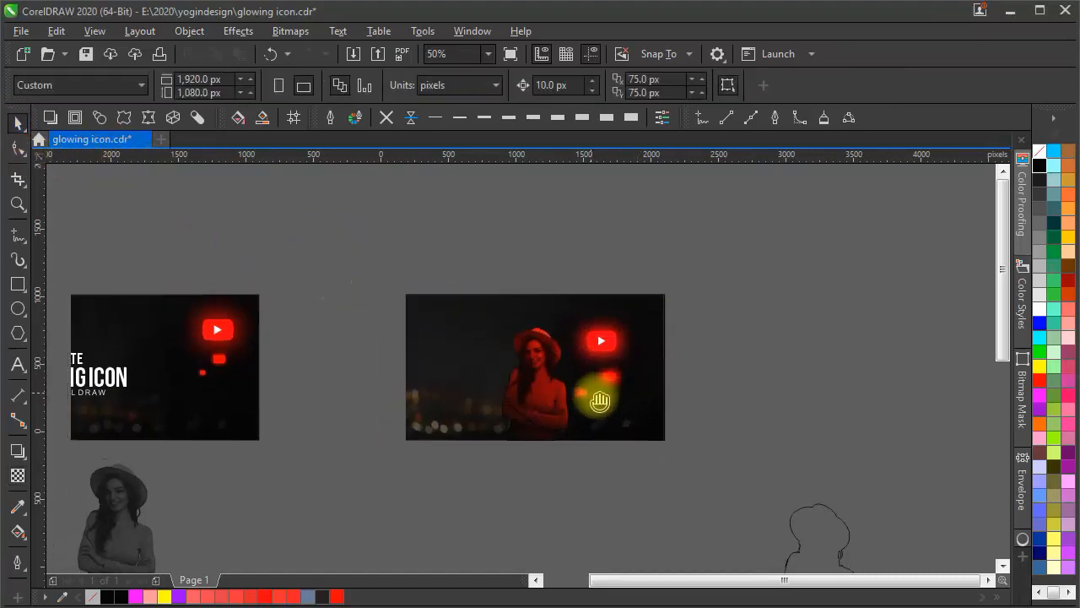
Pull the fully transparent end of the photo's gradient in to just inside the page's lower-right corner, and deselect the photo.
{"action": "scroll", "coordinate": [588, 372], "scroll_direction": "up", "scroll_amount": 4}
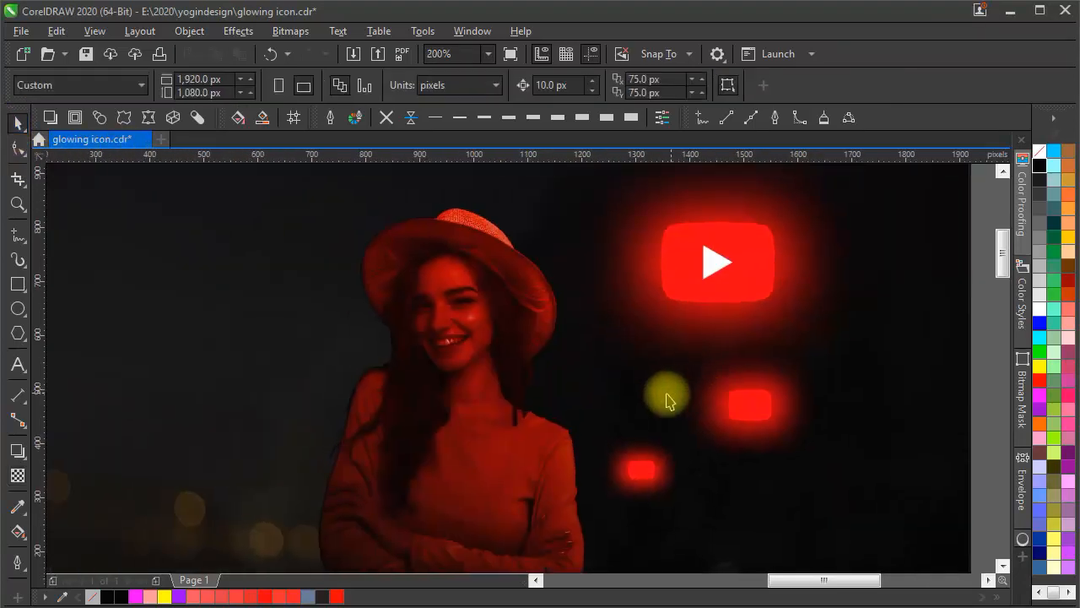
{"action": "scroll", "coordinate": [666, 402], "scroll_direction": "down", "scroll_amount": 4}
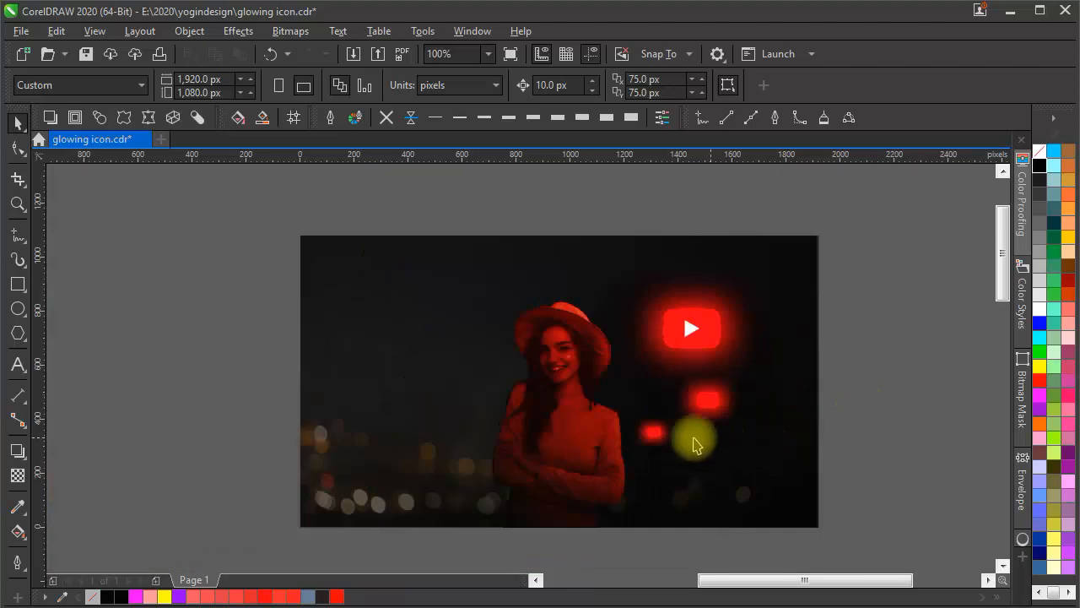
{"action": "left_click", "coordinate": [340, 360]}
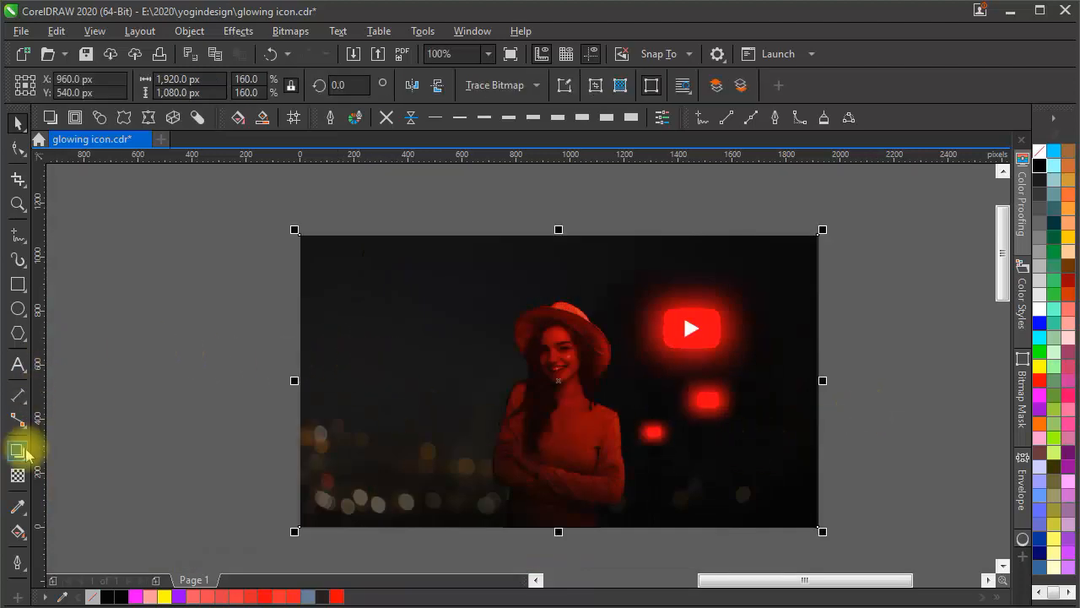
{"action": "left_click", "coordinate": [16, 478]}
{"action": "left_click_drag", "start_coordinate": [812, 475], "coordinate": [766, 406]}
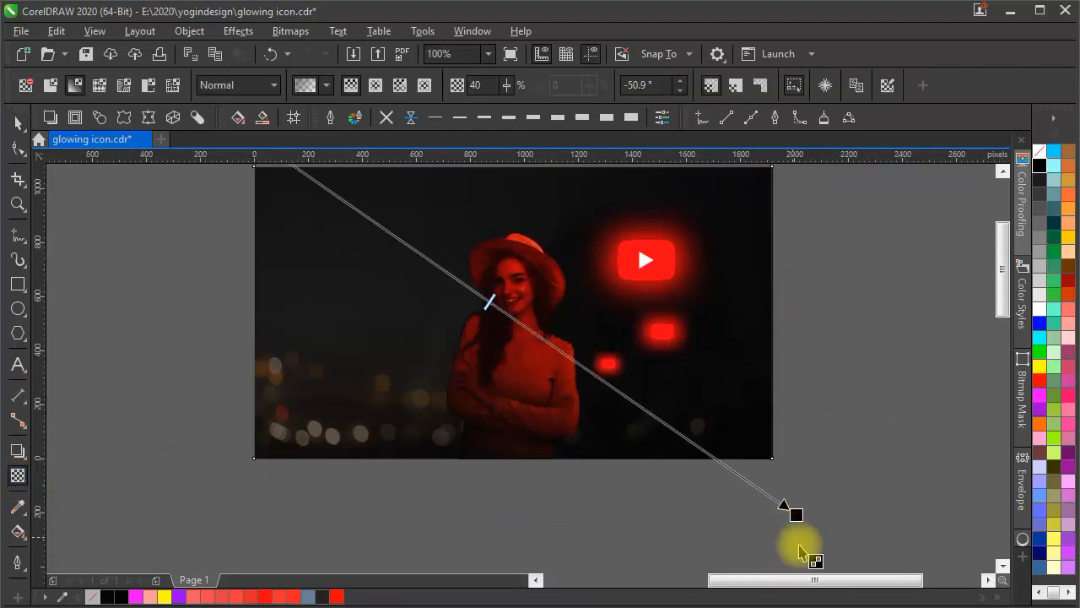
{"action": "left_click_drag", "start_coordinate": [797, 516], "coordinate": [761, 451]}
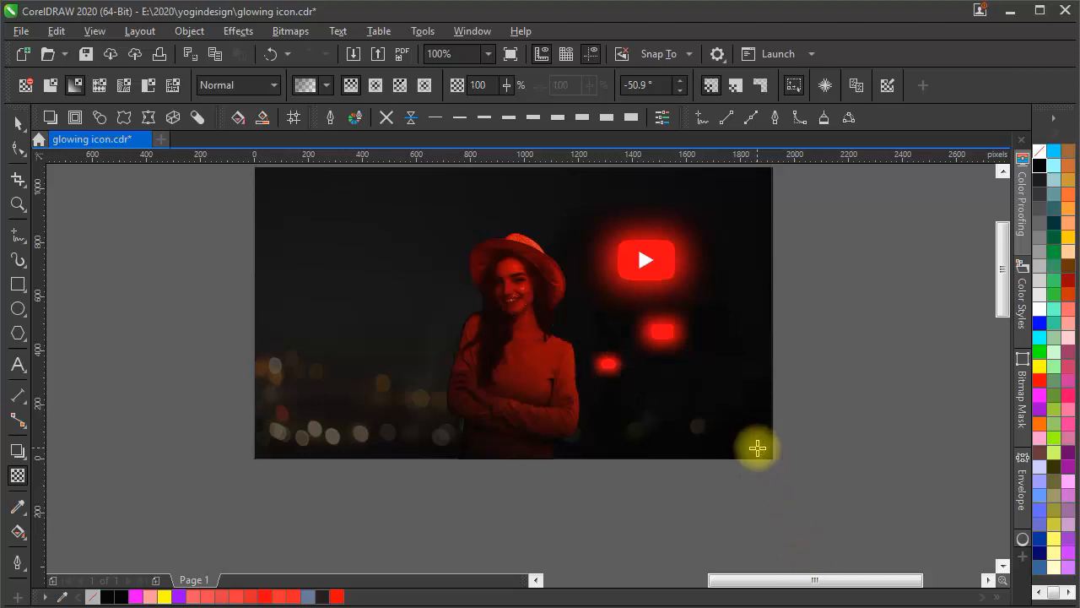
{"action": "left_click_drag", "start_coordinate": [401, 279], "coordinate": [411, 336]}
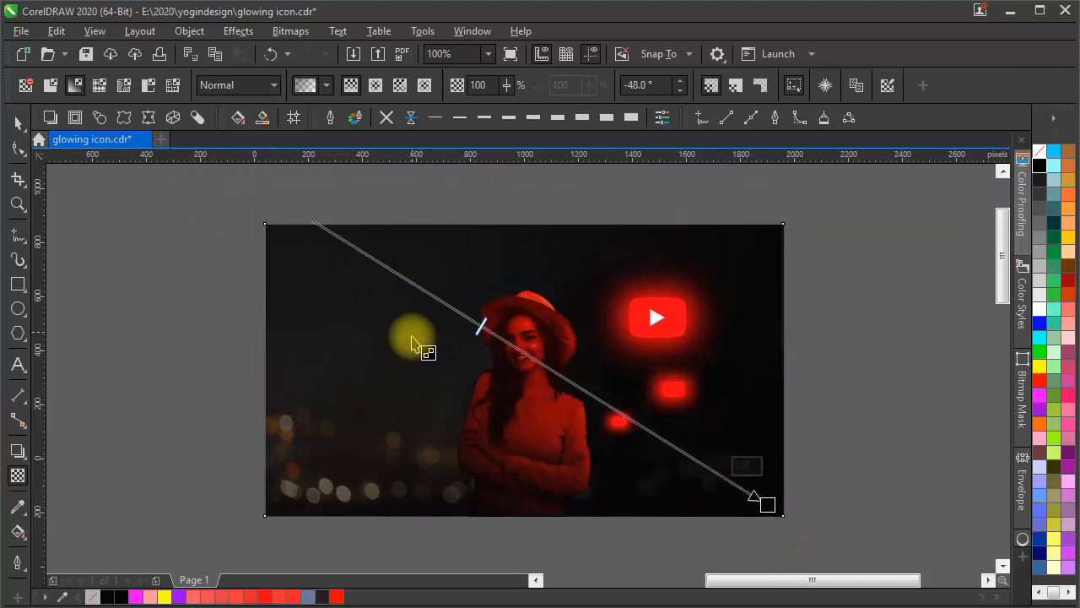
{"action": "left_click", "coordinate": [75, 117]}
{"action": "left_click", "coordinate": [802, 321]}
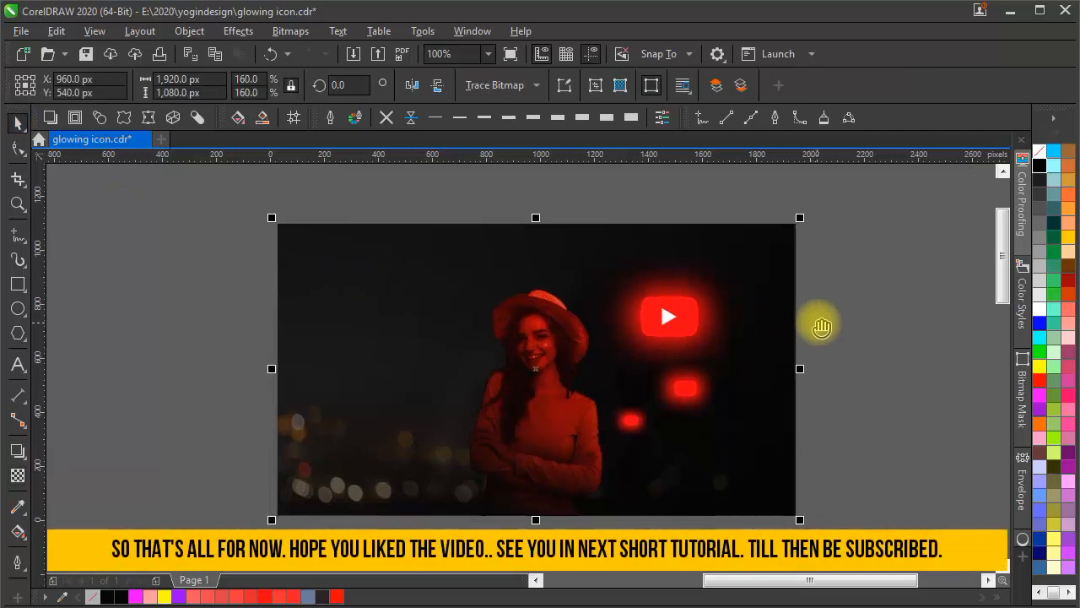
{"action": "scroll", "coordinate": [545, 386], "scroll_direction": "up", "scroll_amount": 2}
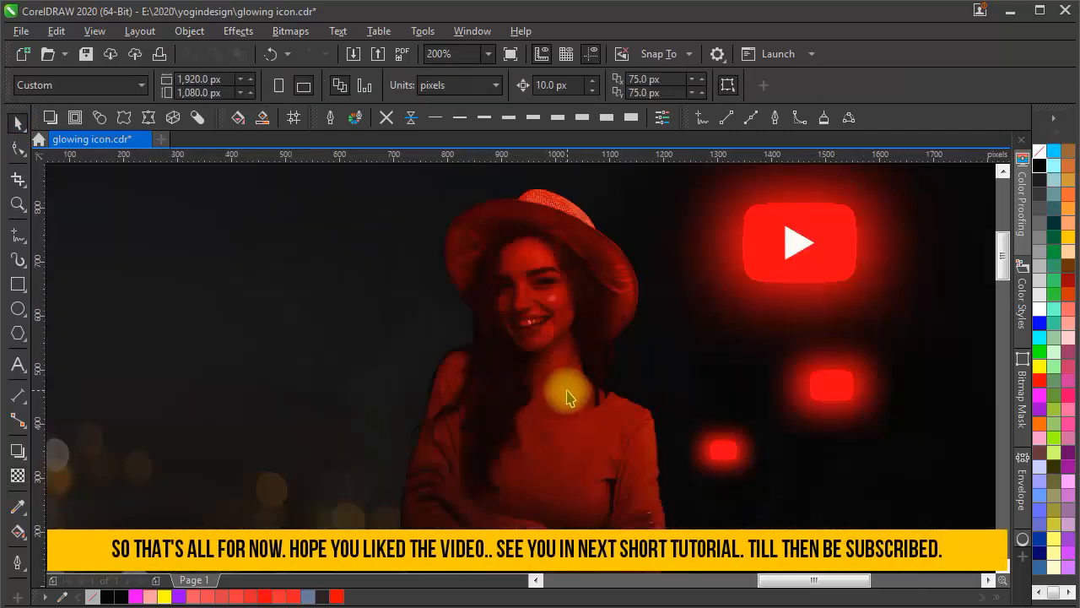